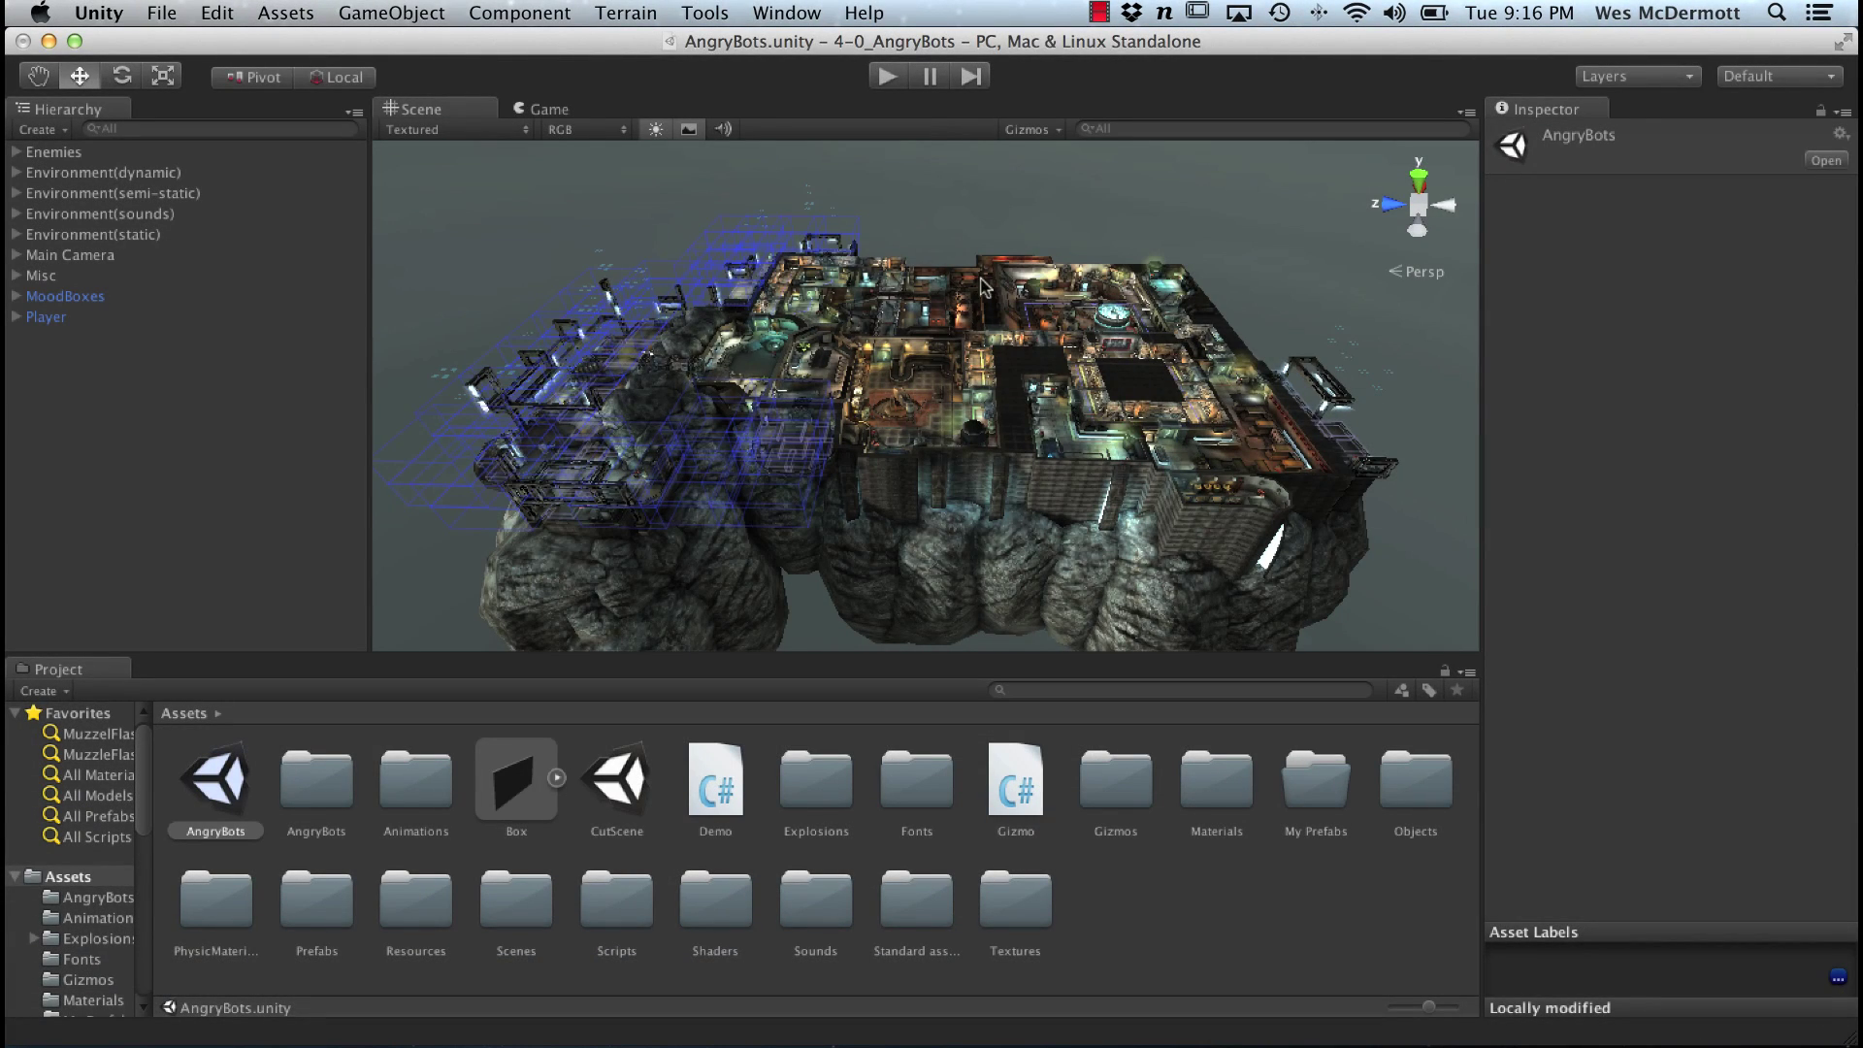
Step: Dock the Game view beside the Scene view so that both are shown side by side
left_click_drag(1067, 402, 856, 335, "alt")
left_click_drag(1023, 436, 1155, 451, "alt")
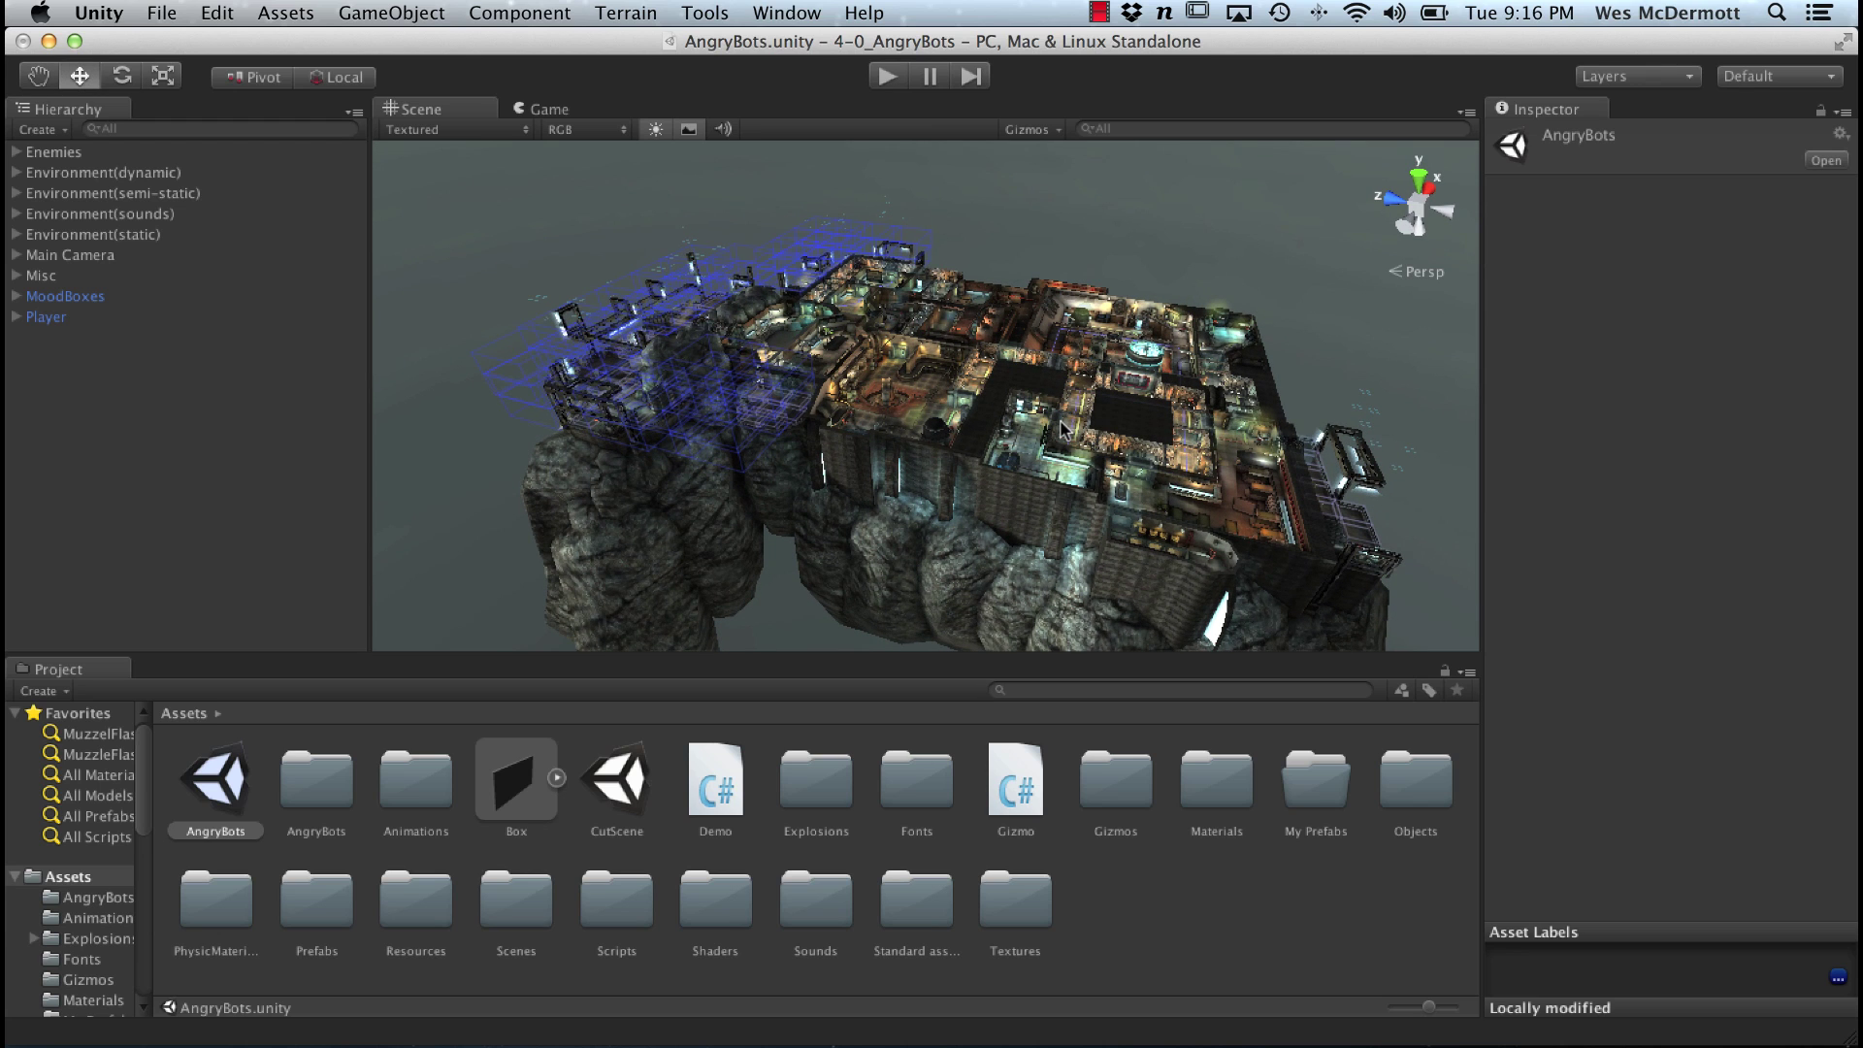
left_click_drag(1060, 430, 1009, 394, "alt")
left_click(561, 115)
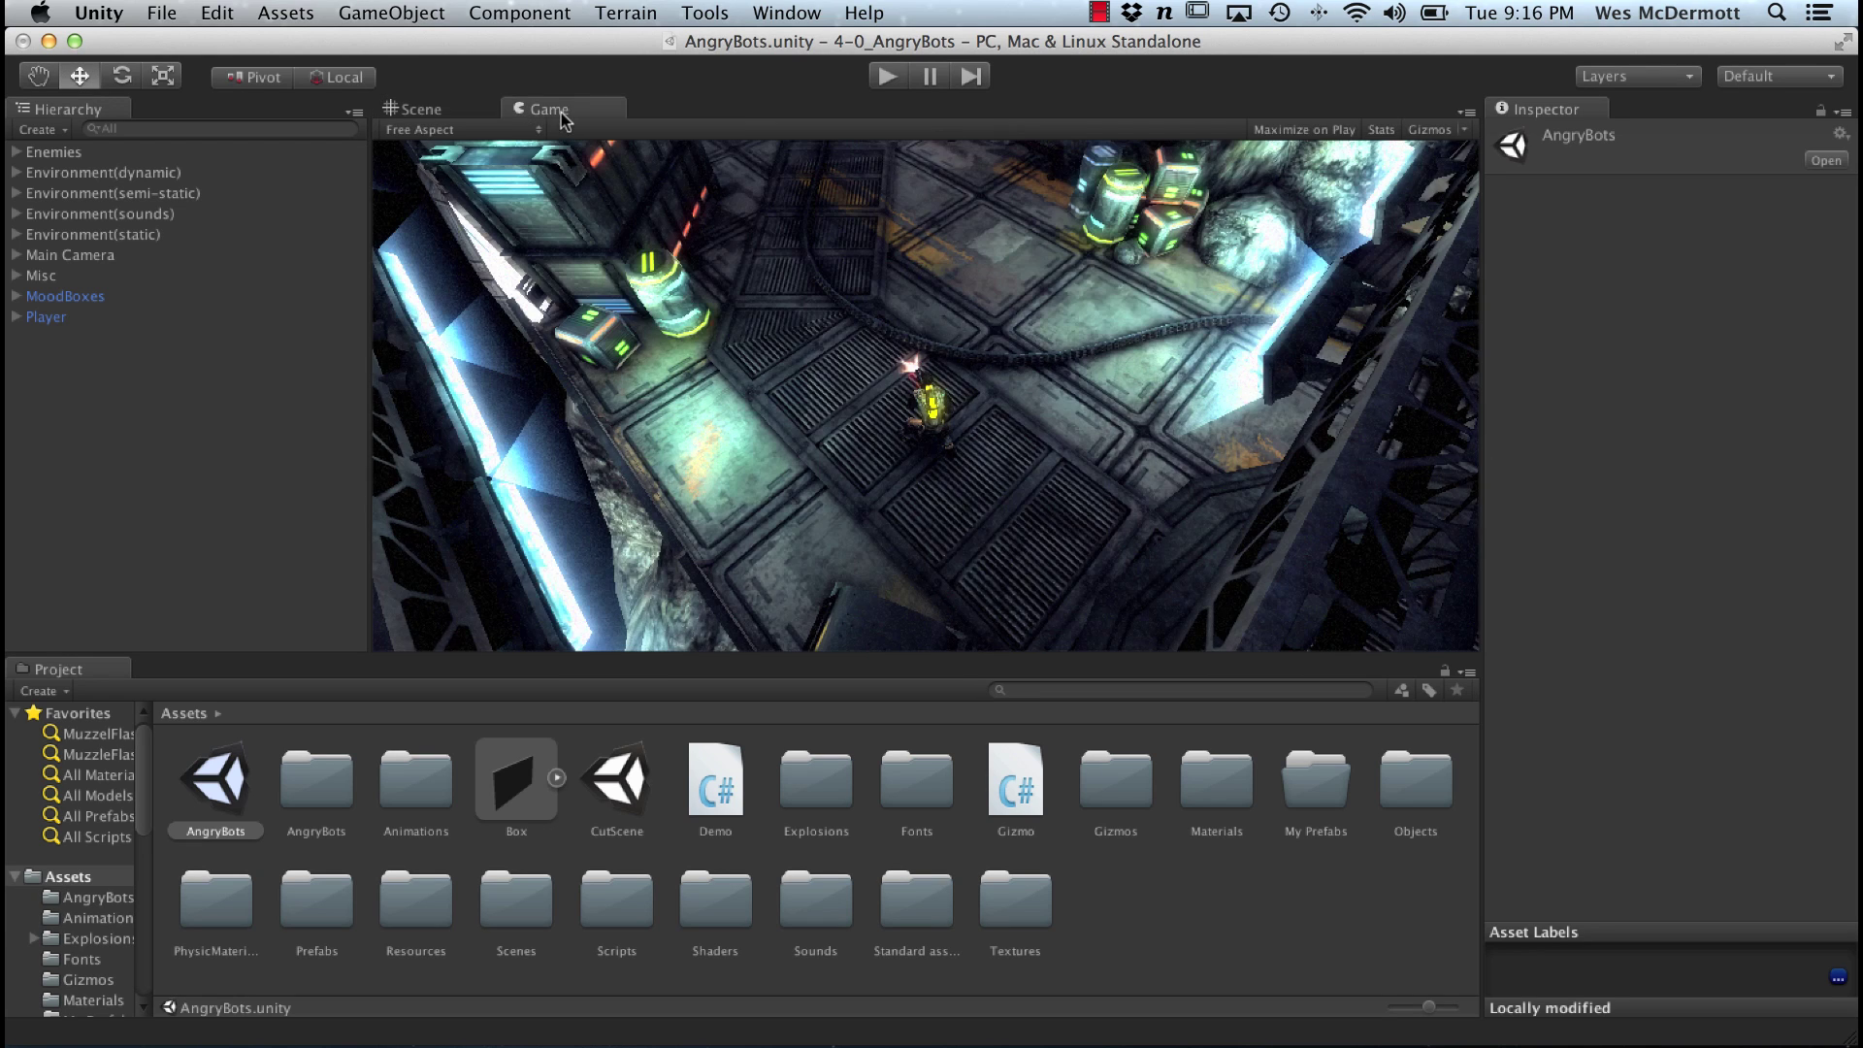
left_click_drag(569, 110, 418, 342)
left_click_drag(741, 293, 958, 293)
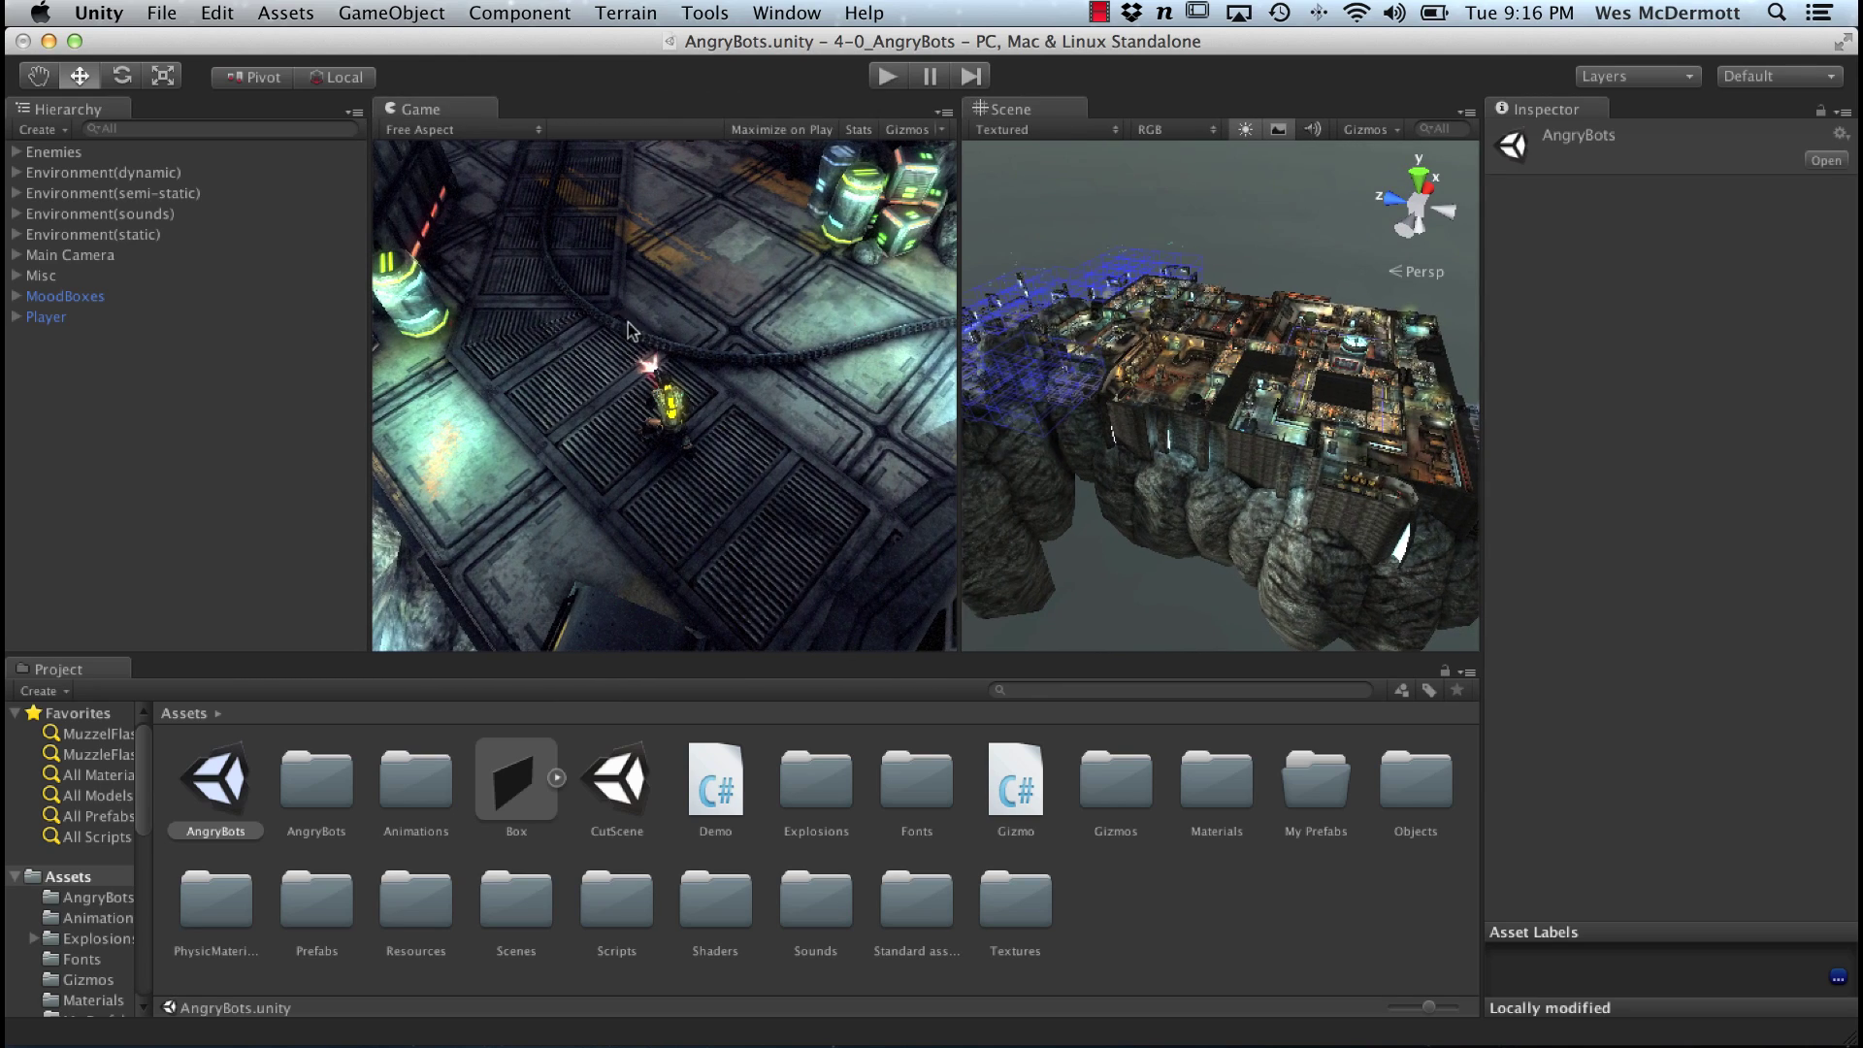
Step: Set the Game view's aspect to Standalone (1280x720), narrow the Hierarchy and adjust the split between the Game and Scene views
left_click(454, 130)
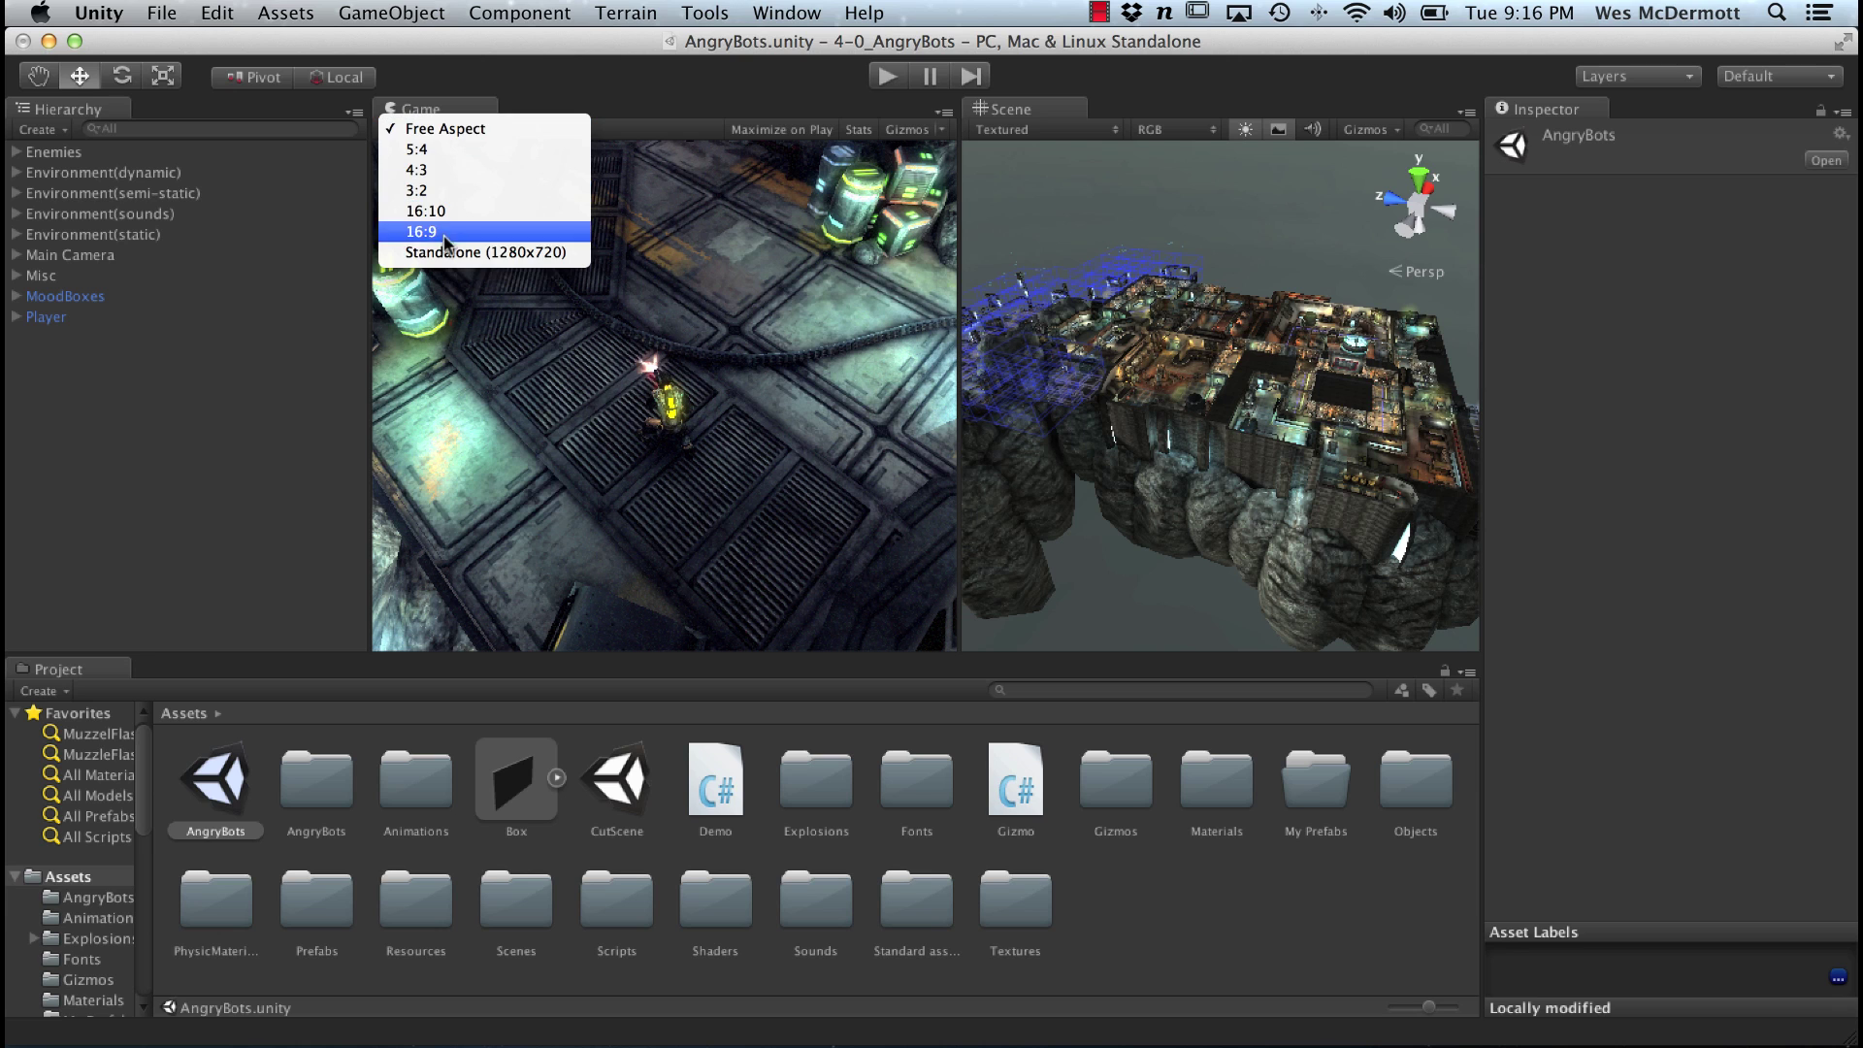
left_click(490, 252)
left_click_drag(369, 388, 264, 388)
left_click_drag(963, 320, 839, 321)
Step: Open the Console, dock it alongside the Project view with Project in front, and widen the Scene view slightly
left_click(782, 14)
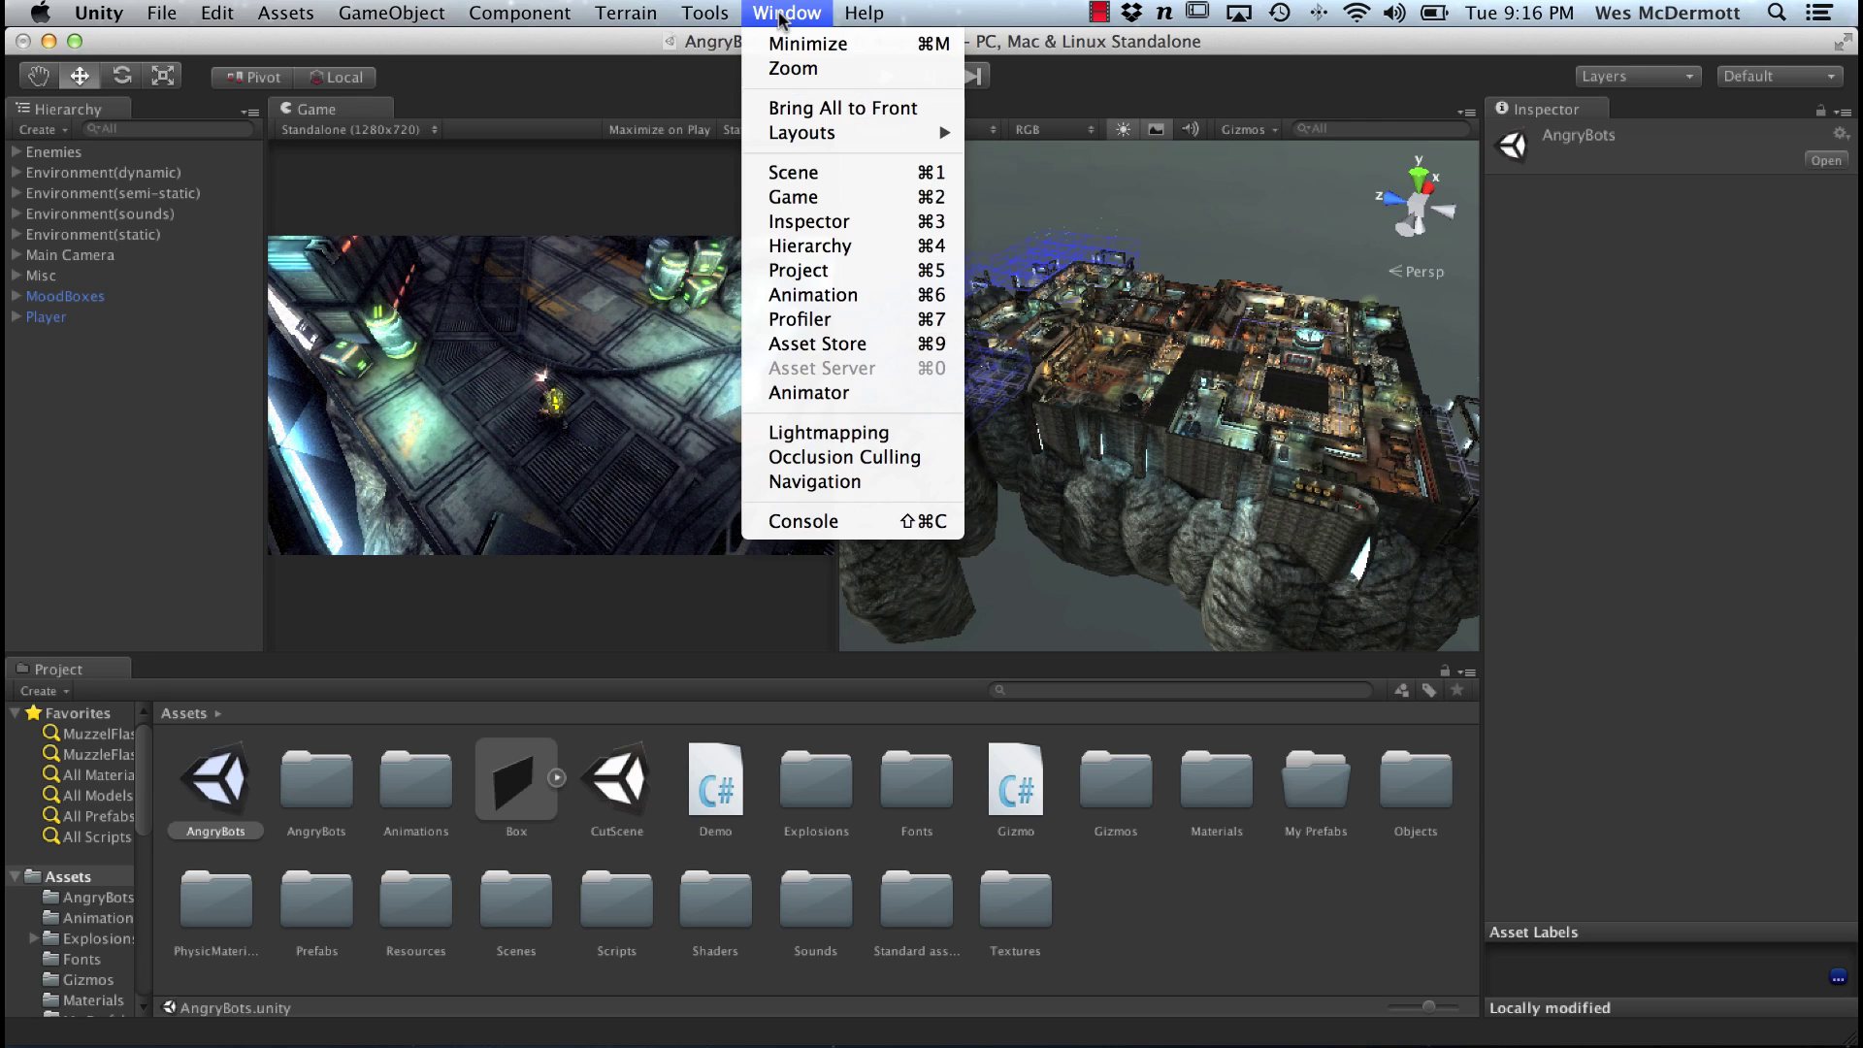
left_click(804, 521)
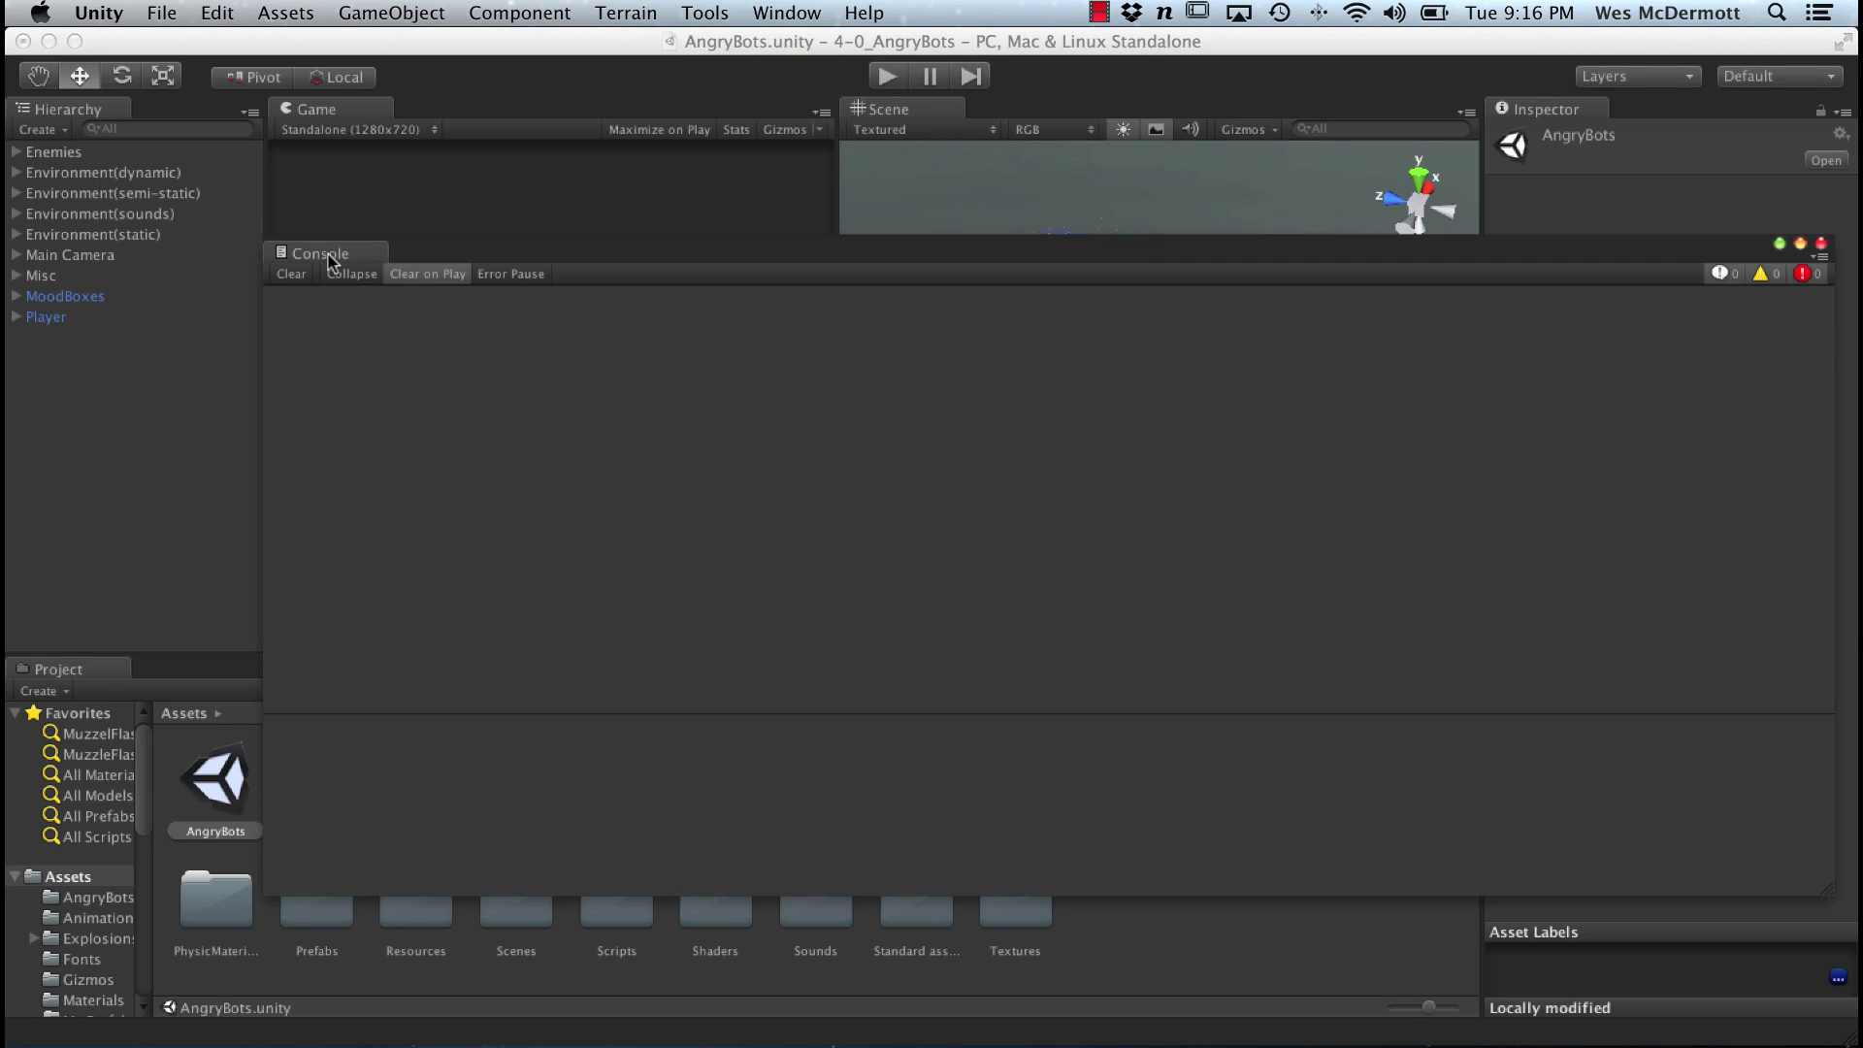
left_click_drag(328, 257, 200, 668)
left_click(78, 670)
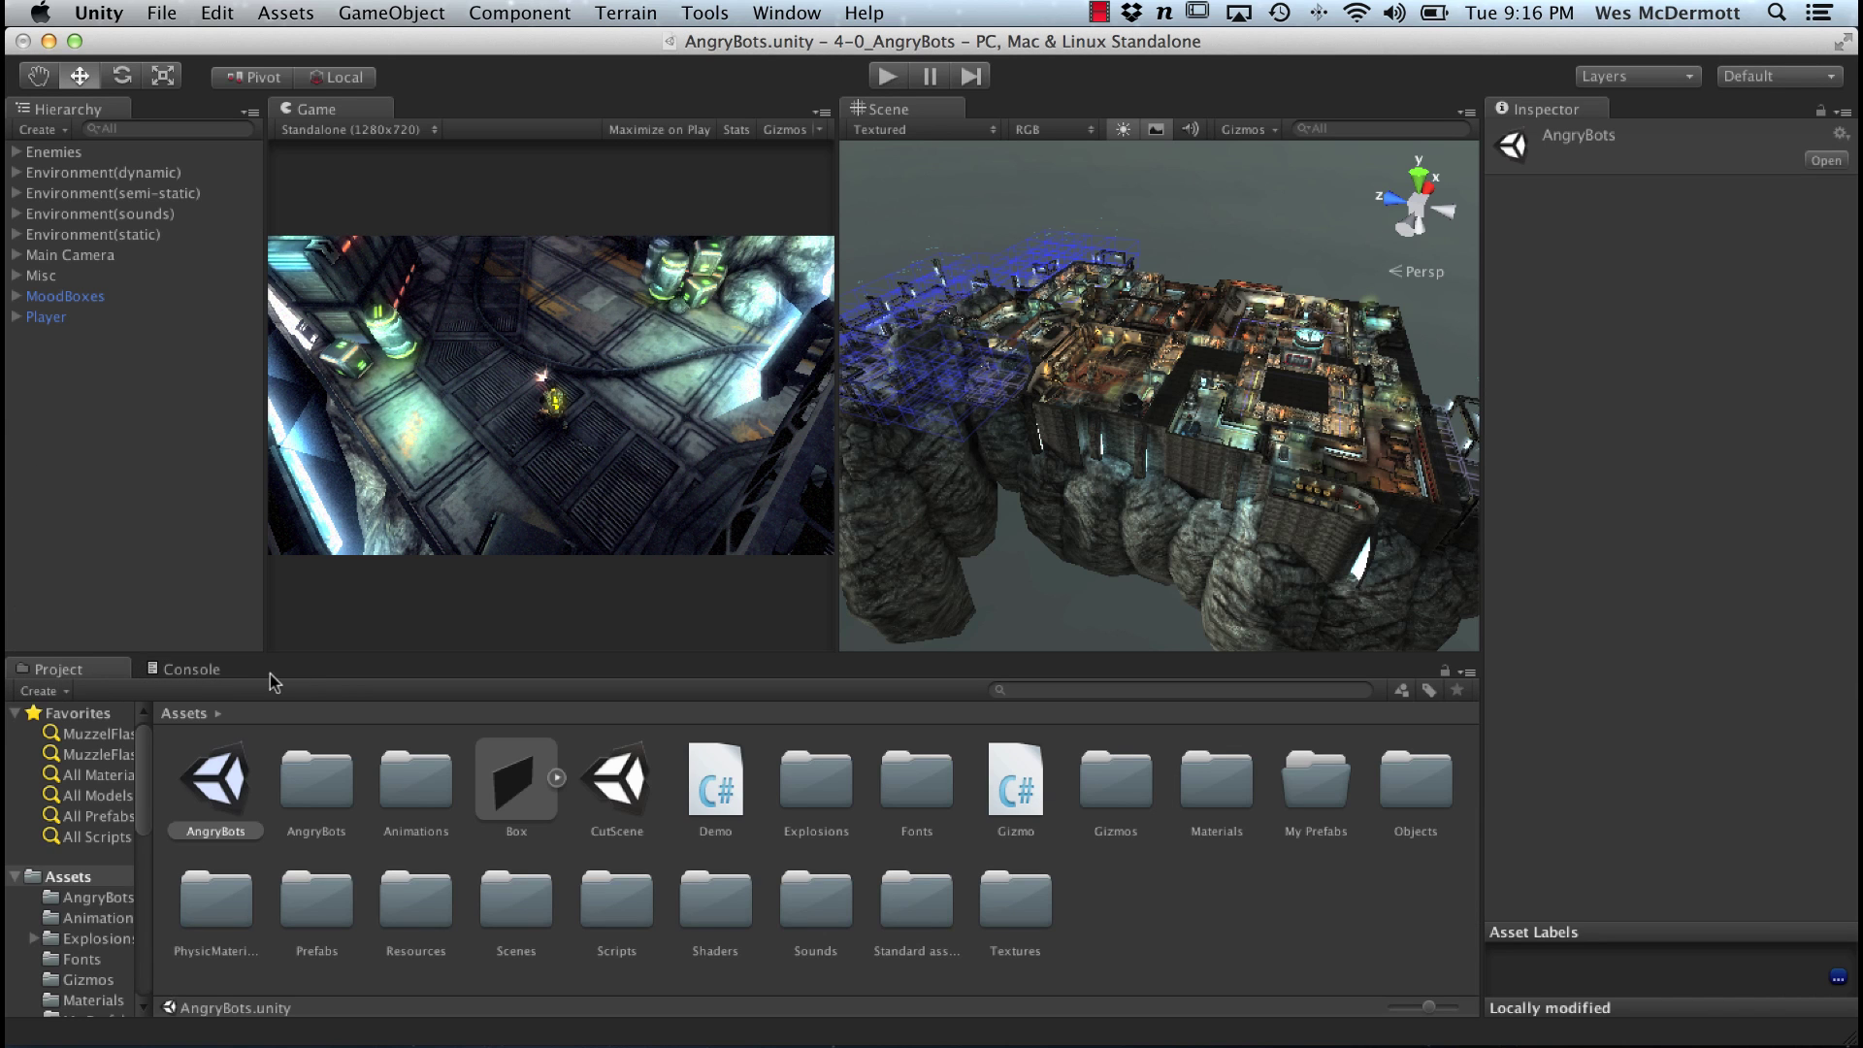
left_click(200, 669)
left_click(100, 677)
left_click_drag(841, 332, 813, 333)
Step: Create a new scene and save it as Demo in the Assets folder
scroll(1070, 409, "up", 5)
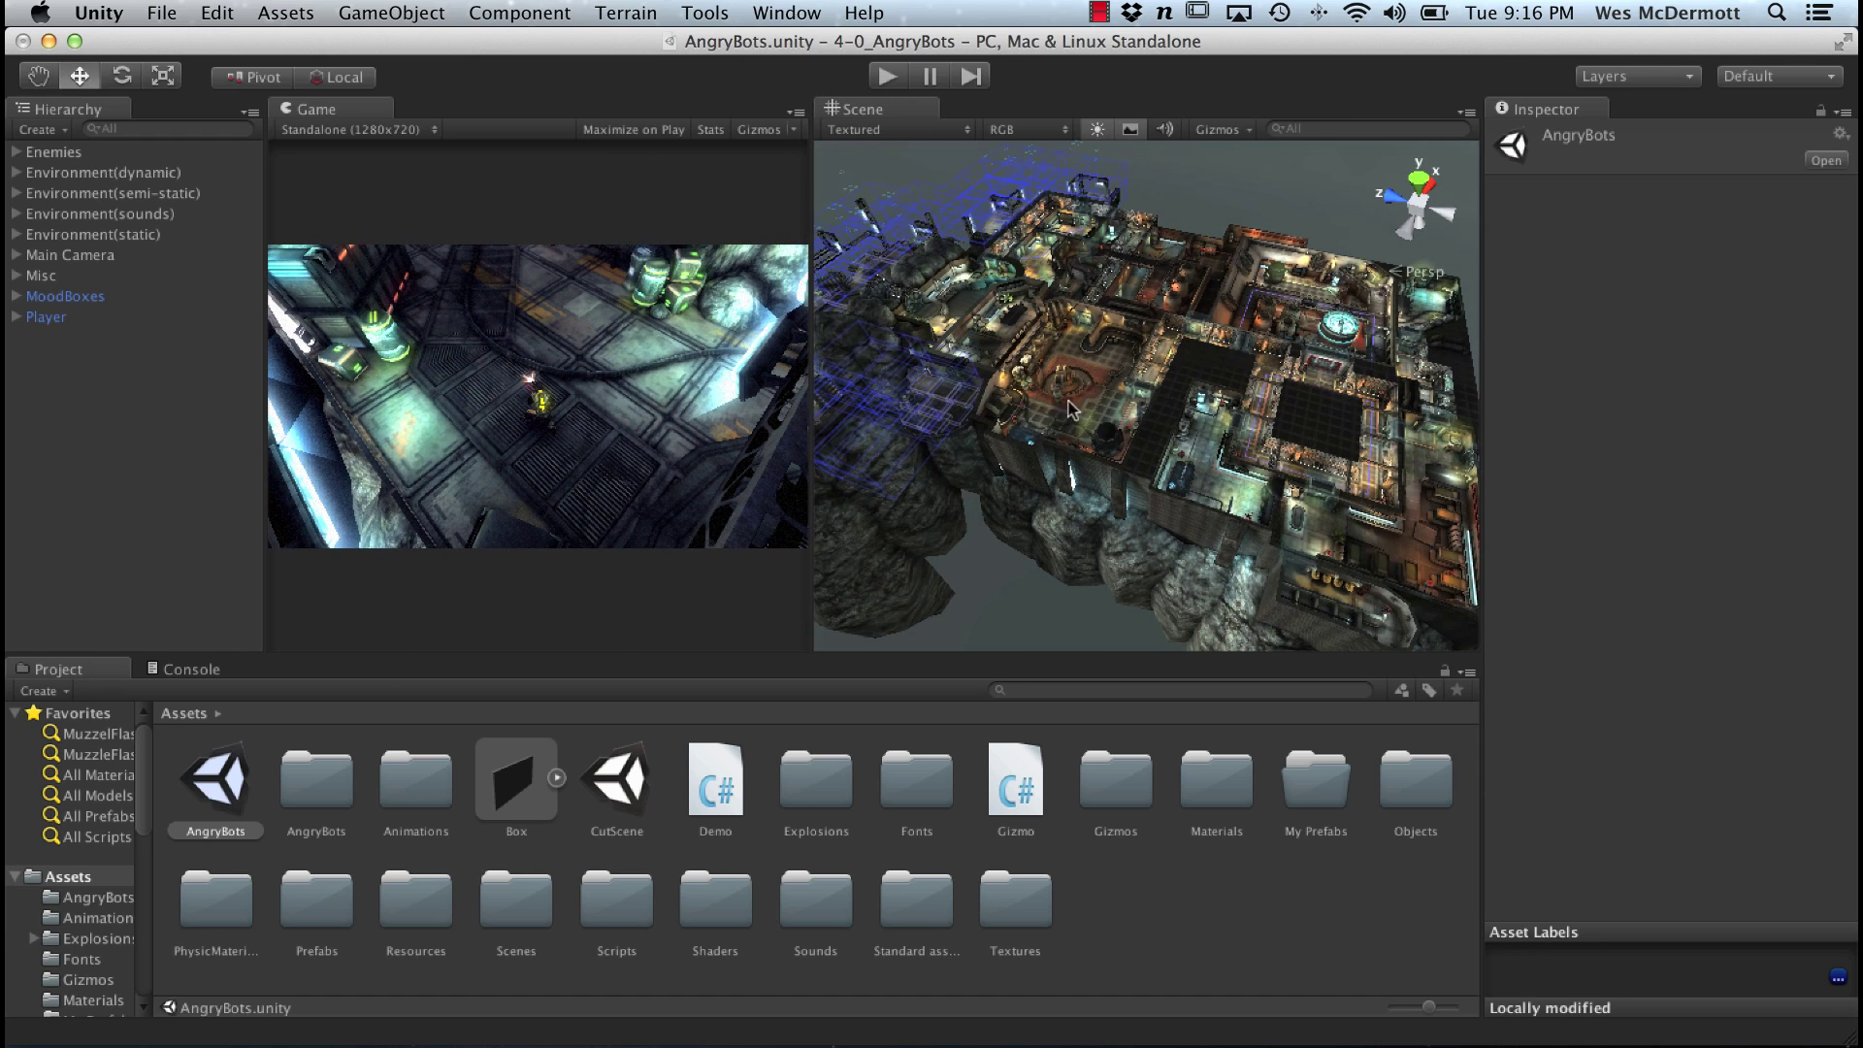
scroll(1070, 409, "up", 2)
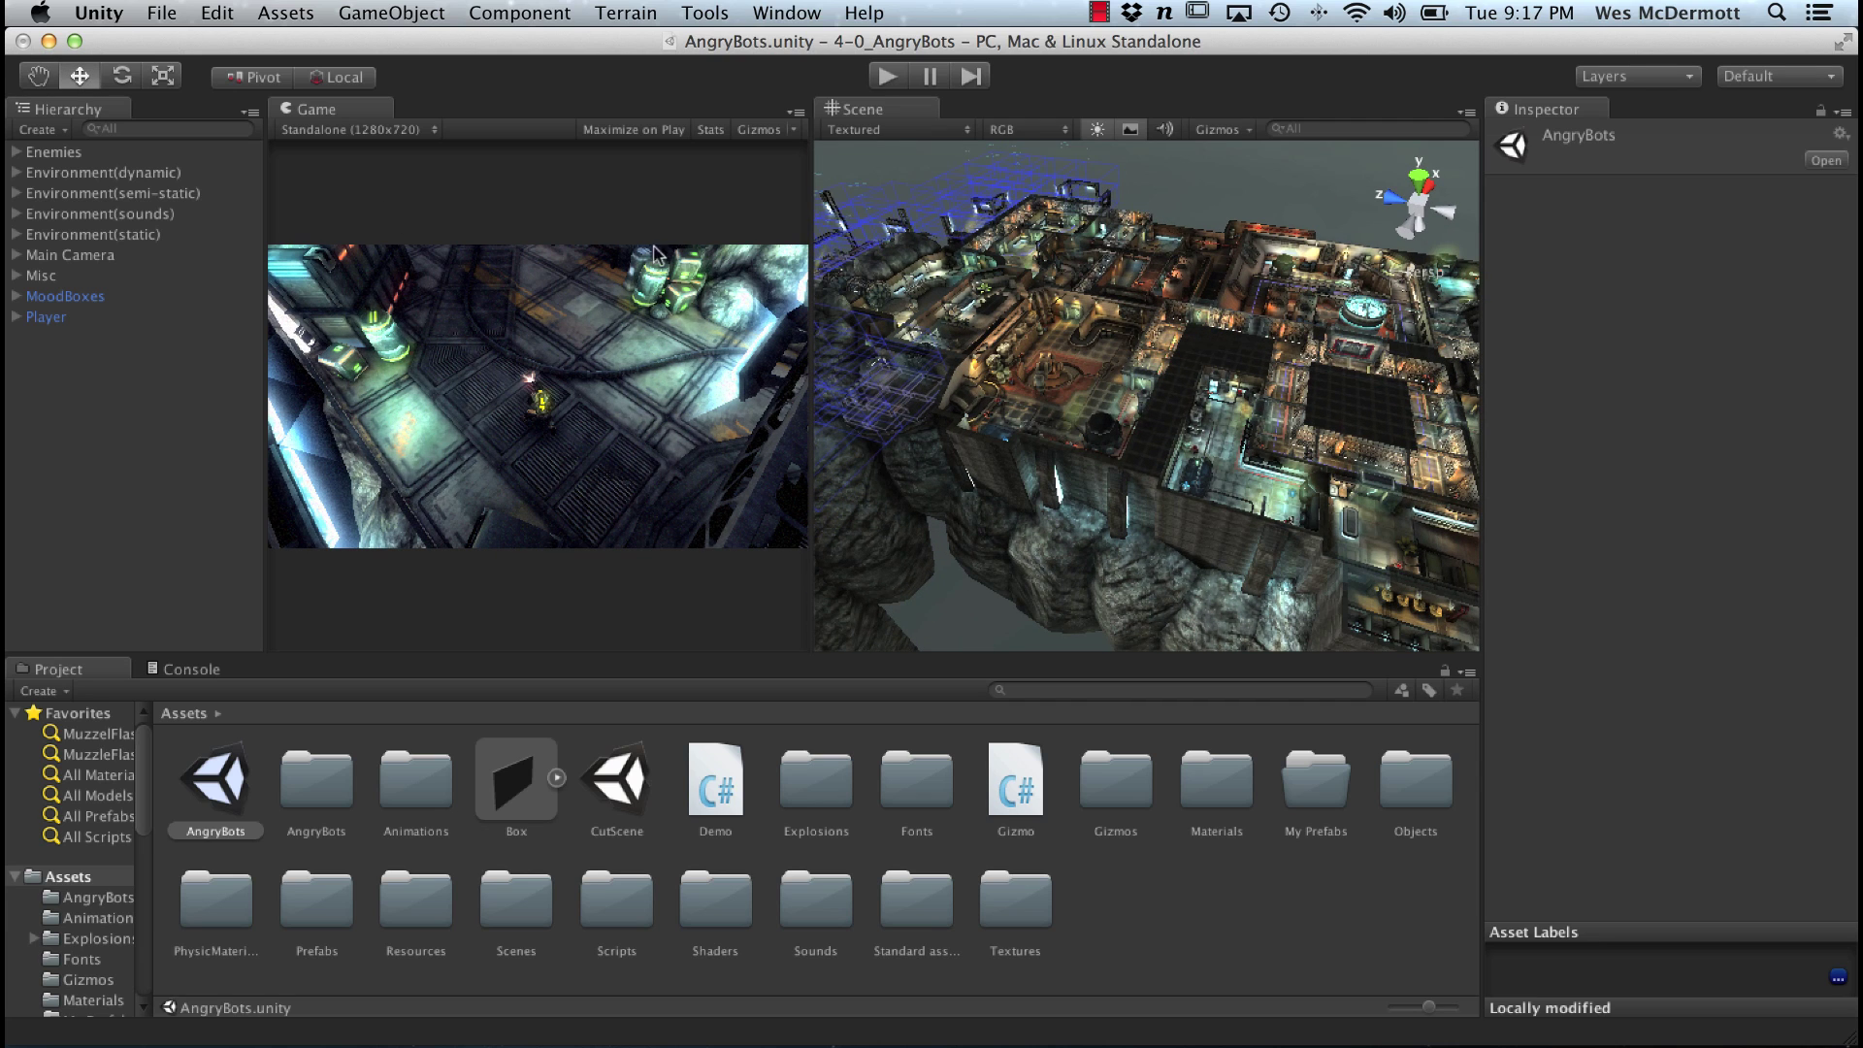
left_click(163, 13)
left_click(220, 46)
left_click(836, 417)
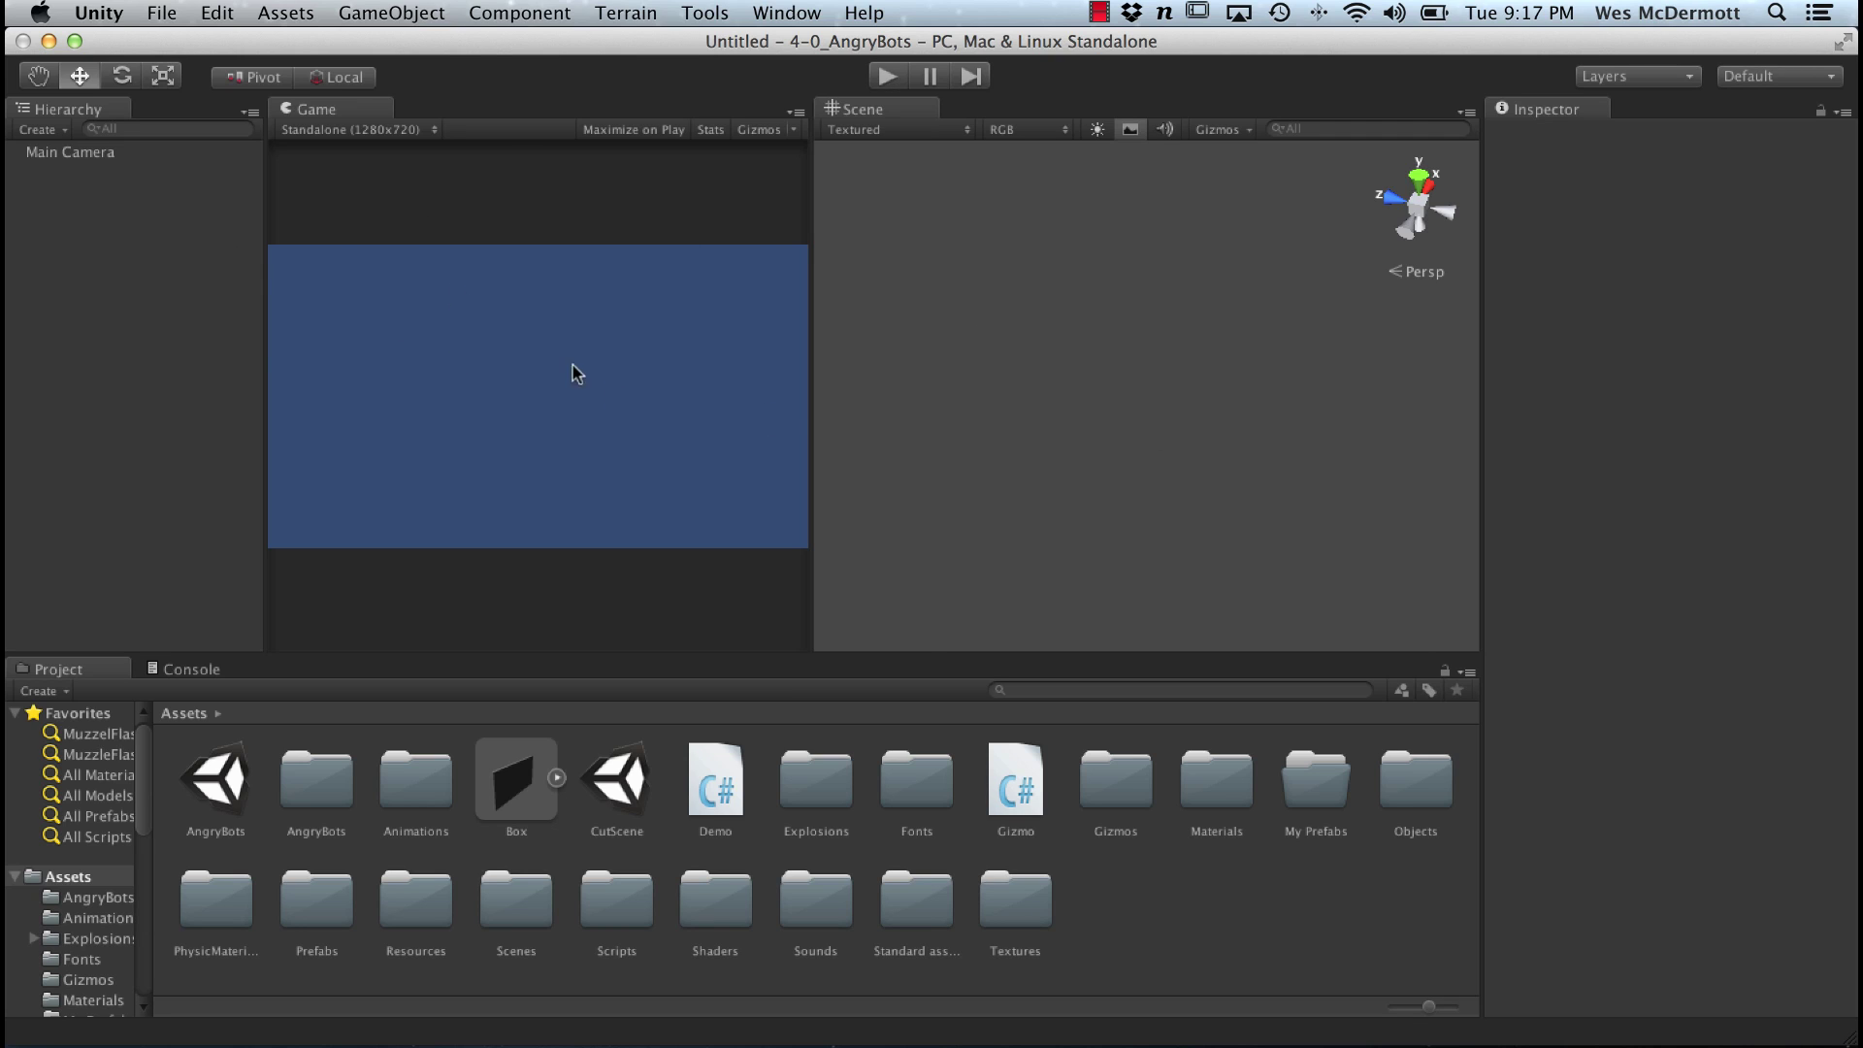
left_click(161, 13)
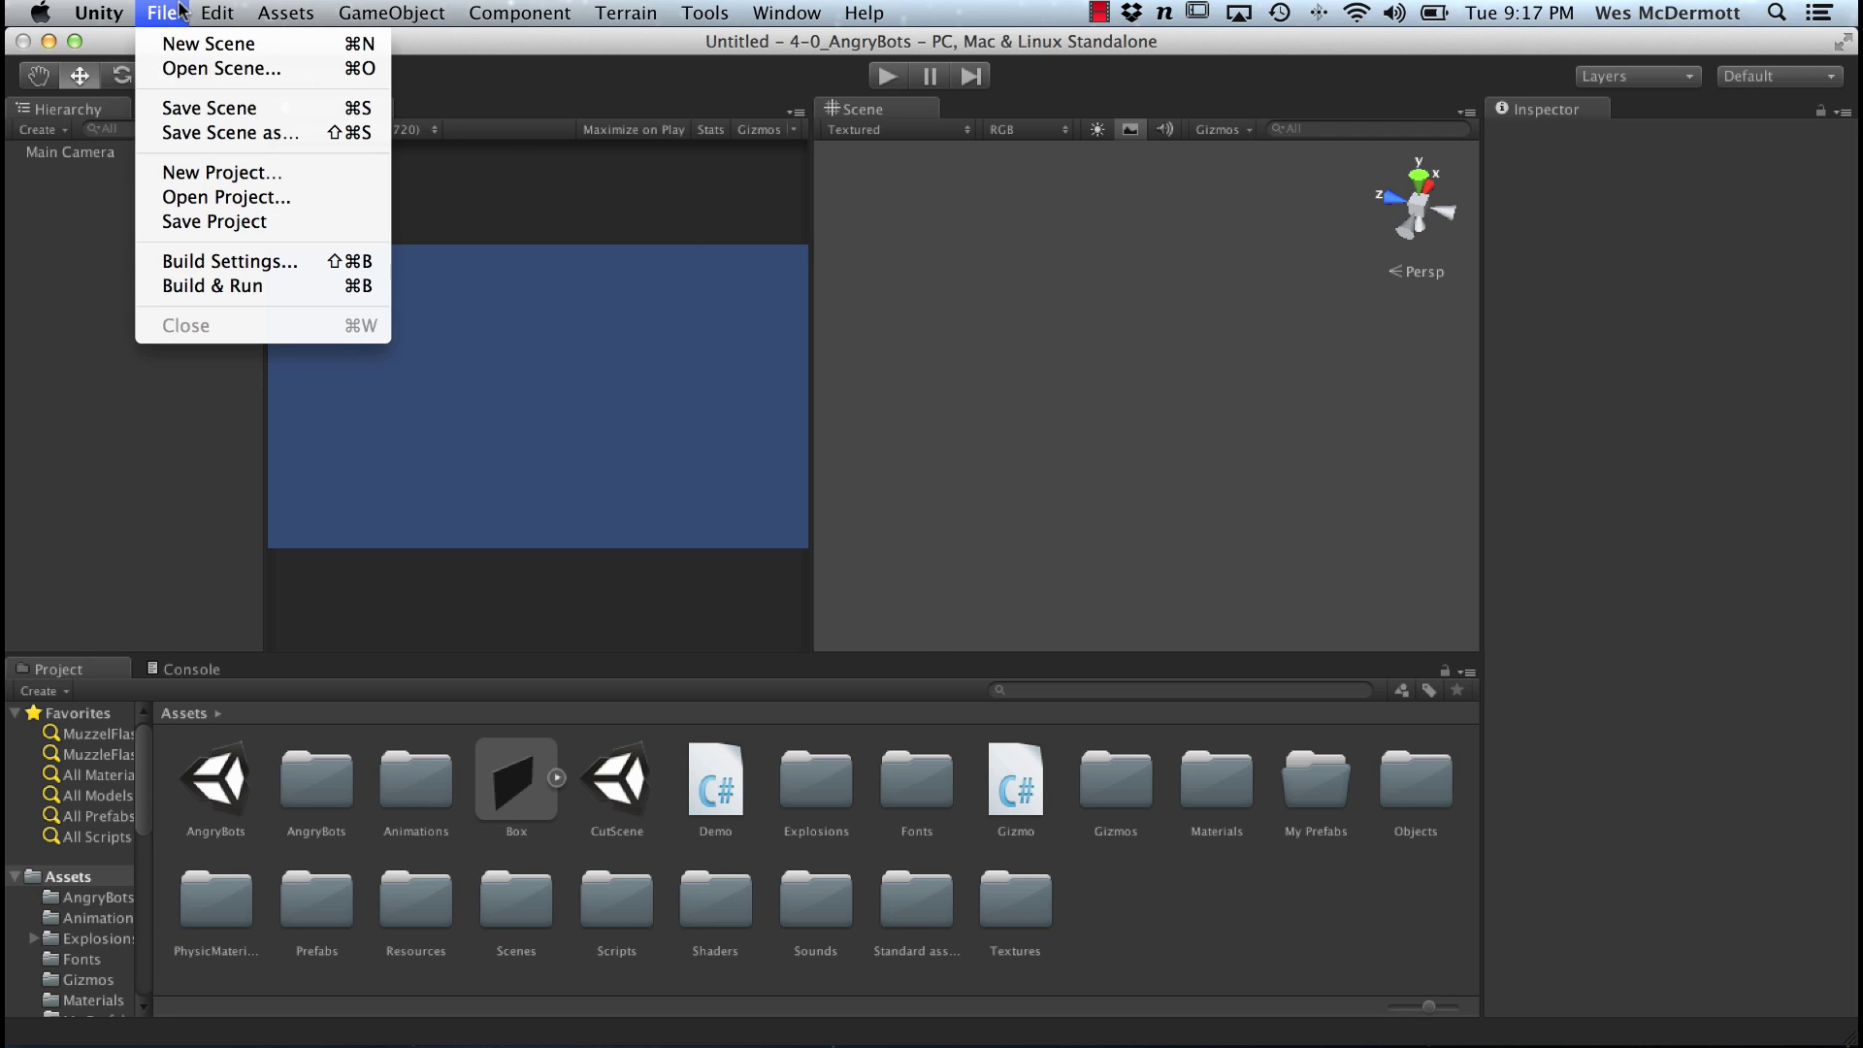
left_click(250, 103)
type("Demo")
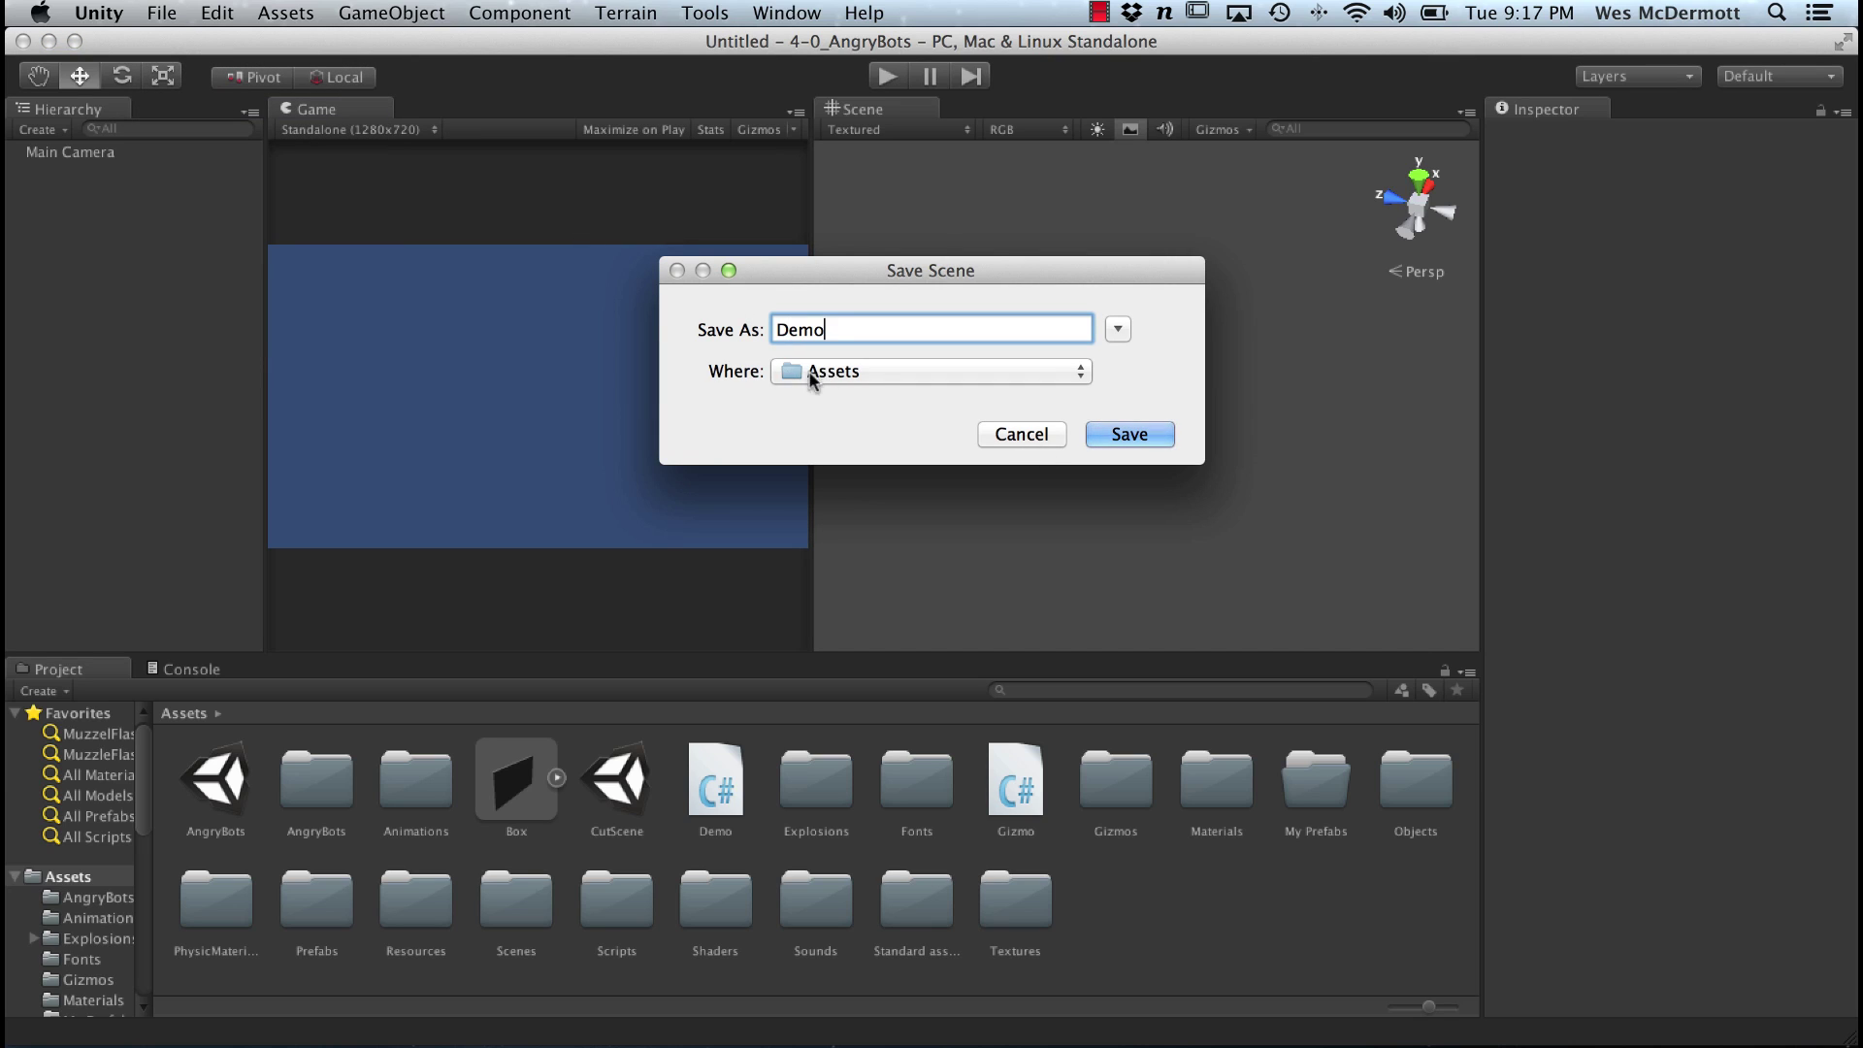
left_click(1126, 433)
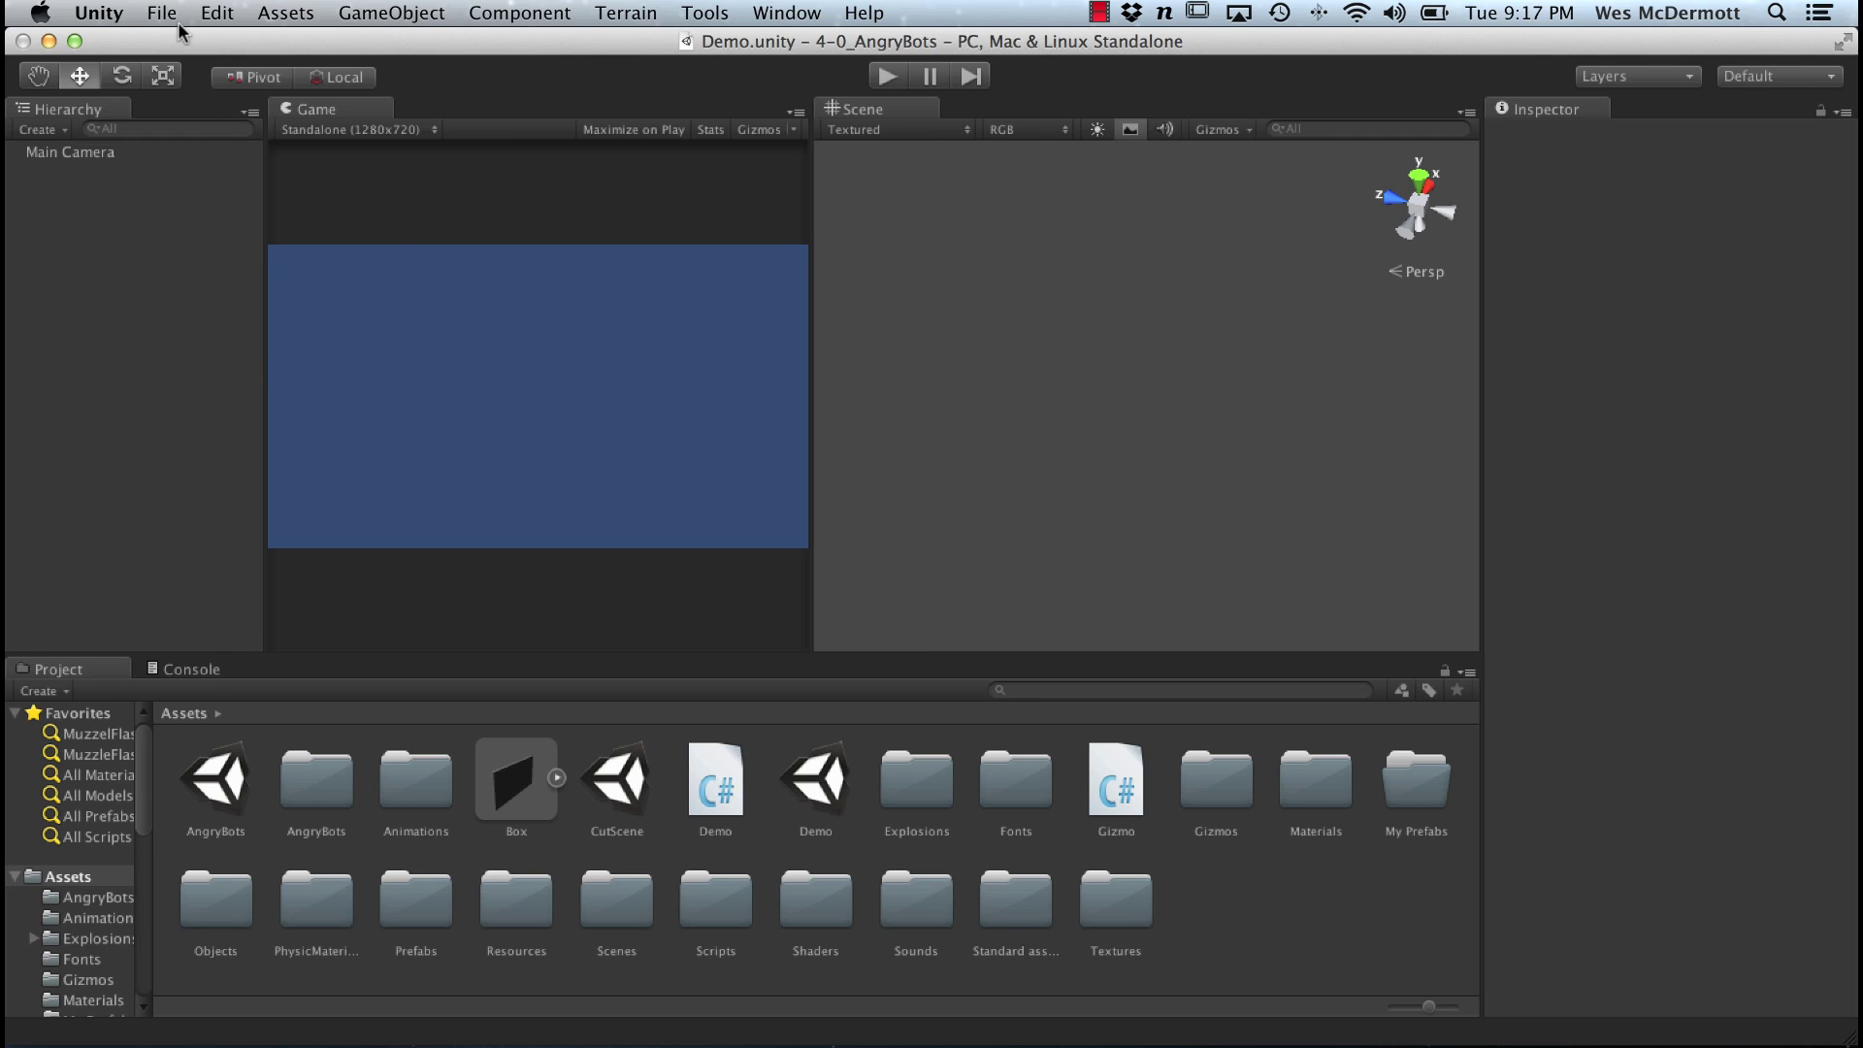
Step: Add the current Demo scene to the build settings and move it to first place in the scenes list
left_click(163, 14)
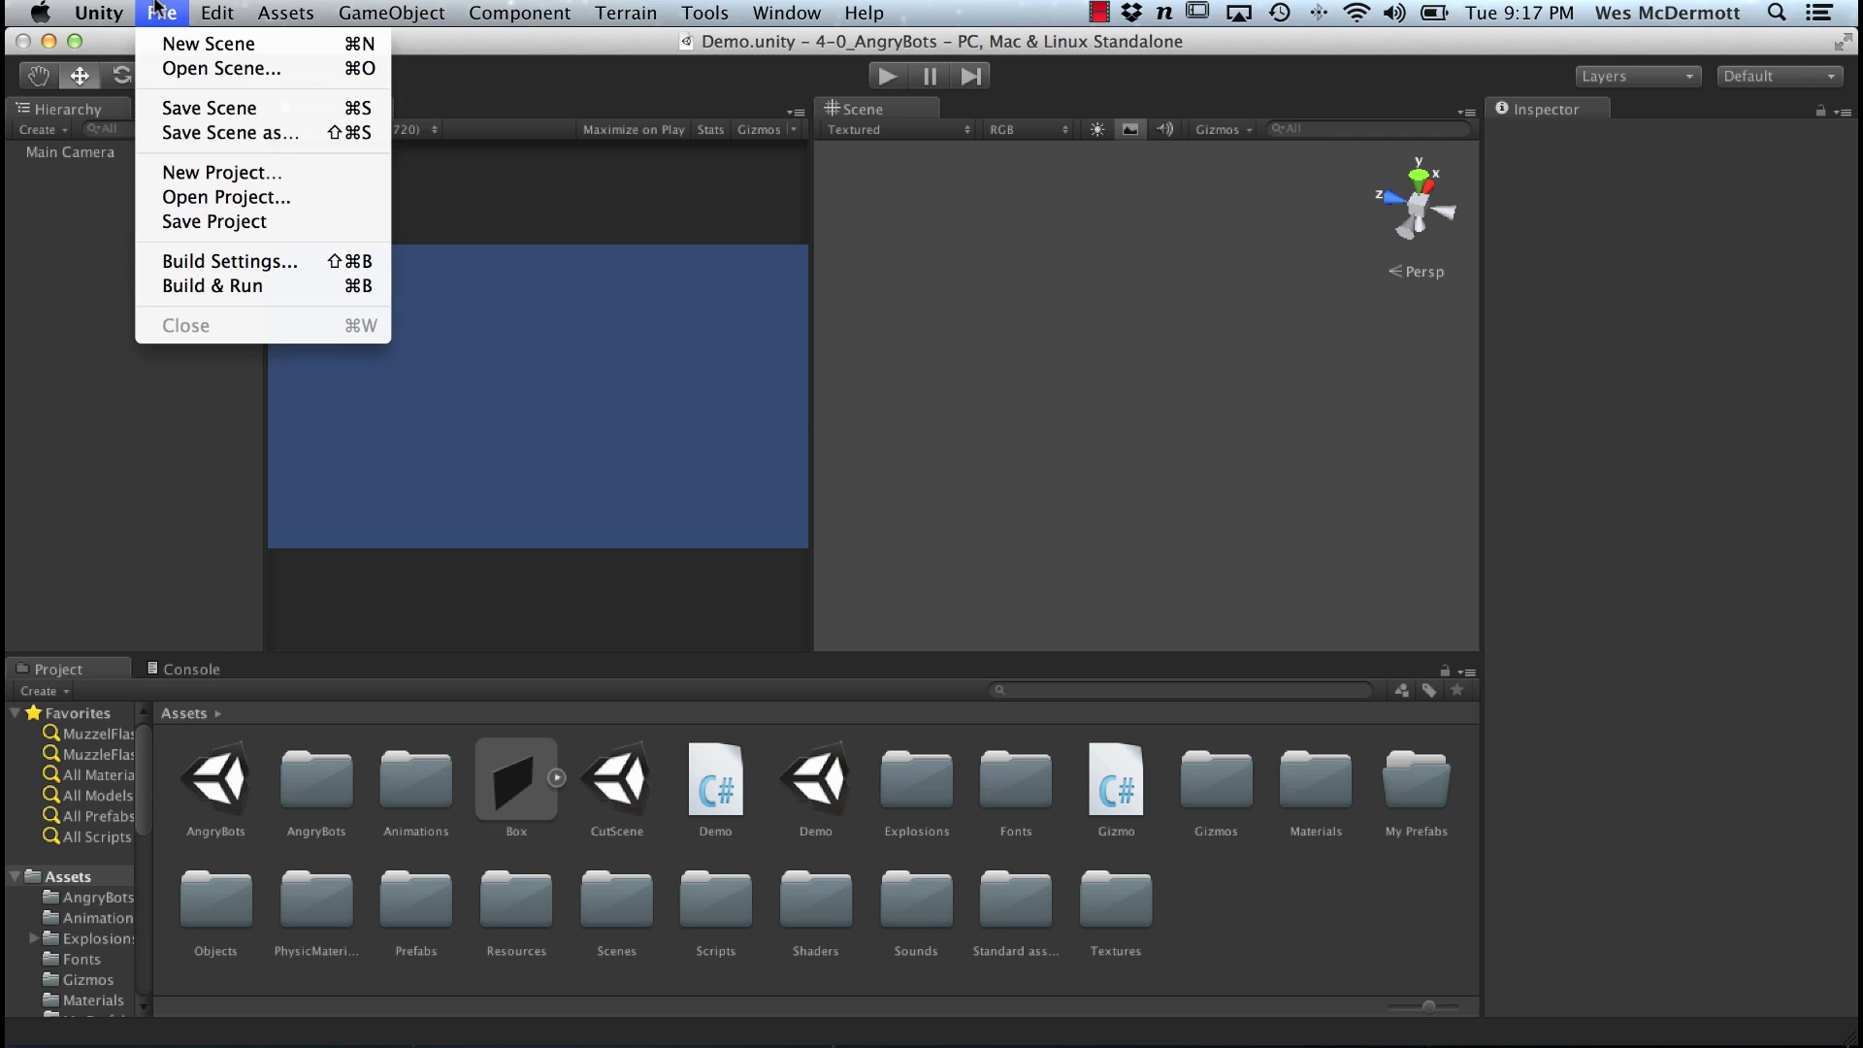
left_click(233, 262)
left_click_drag(367, 97, 1232, 101)
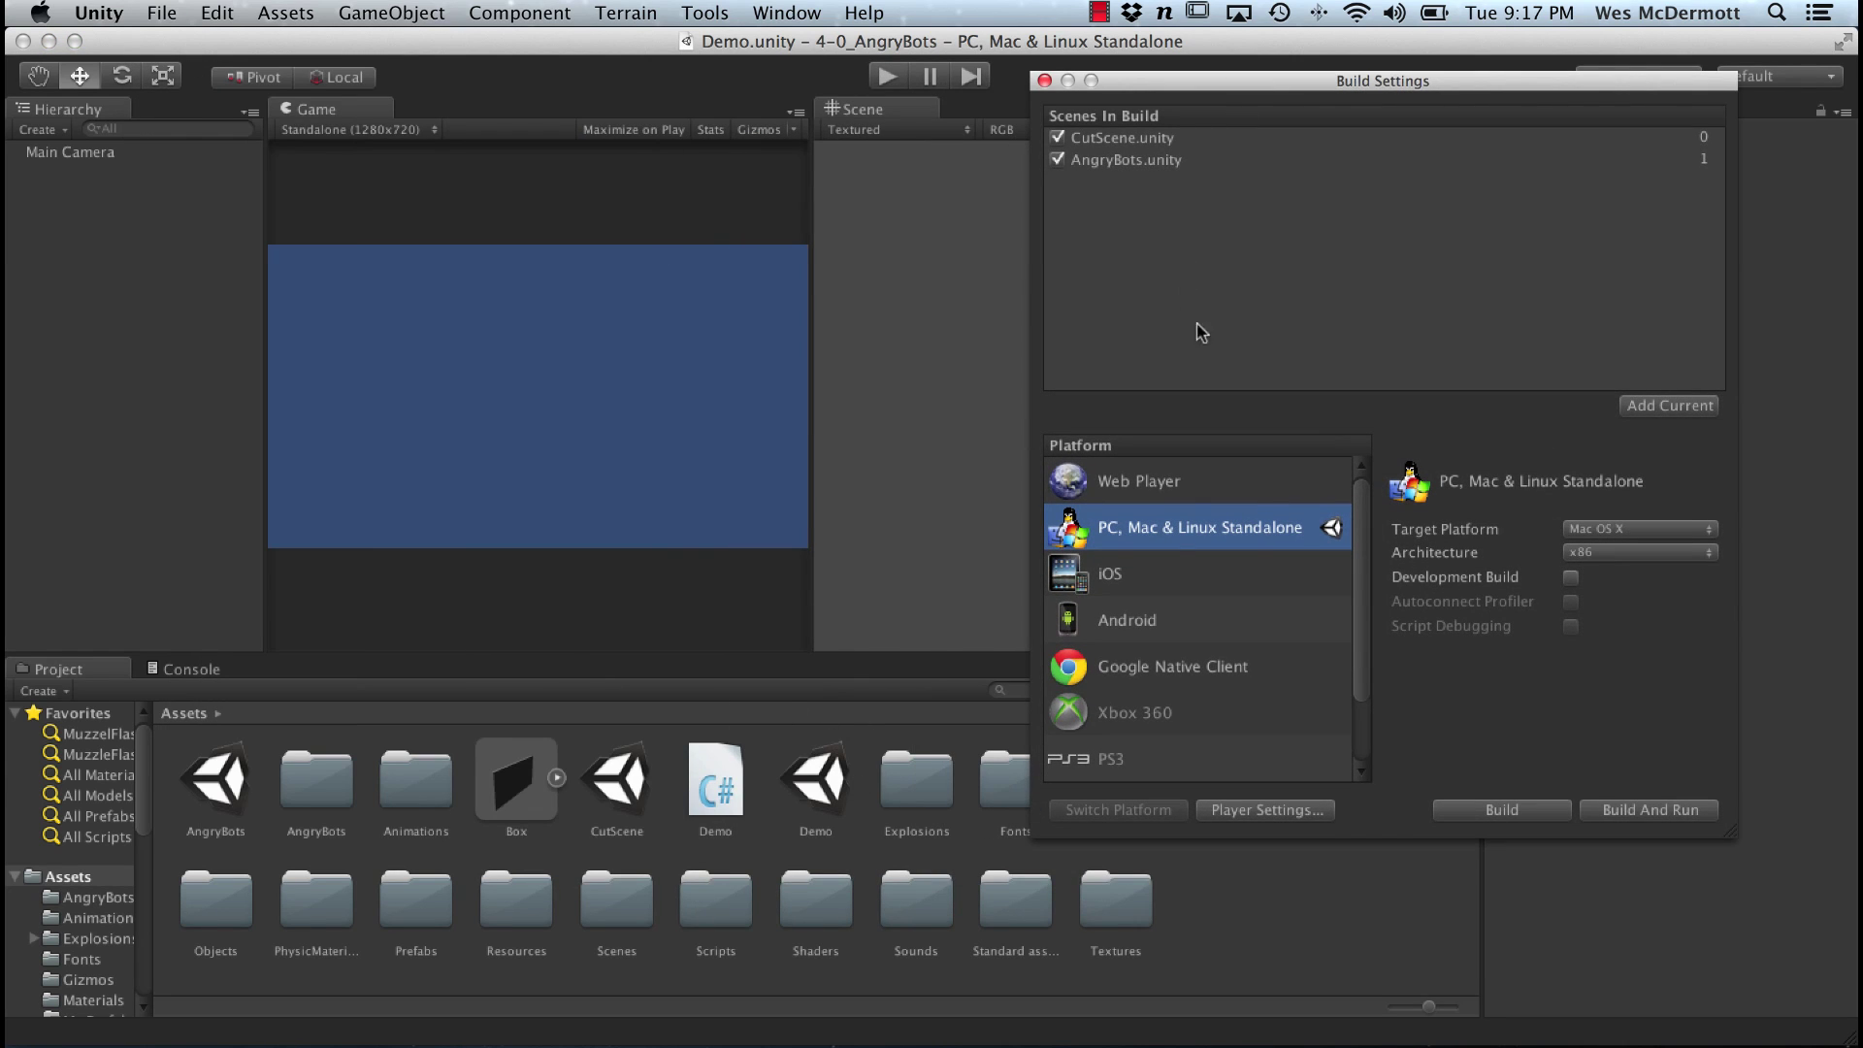
left_click(1671, 408)
left_click(1107, 190)
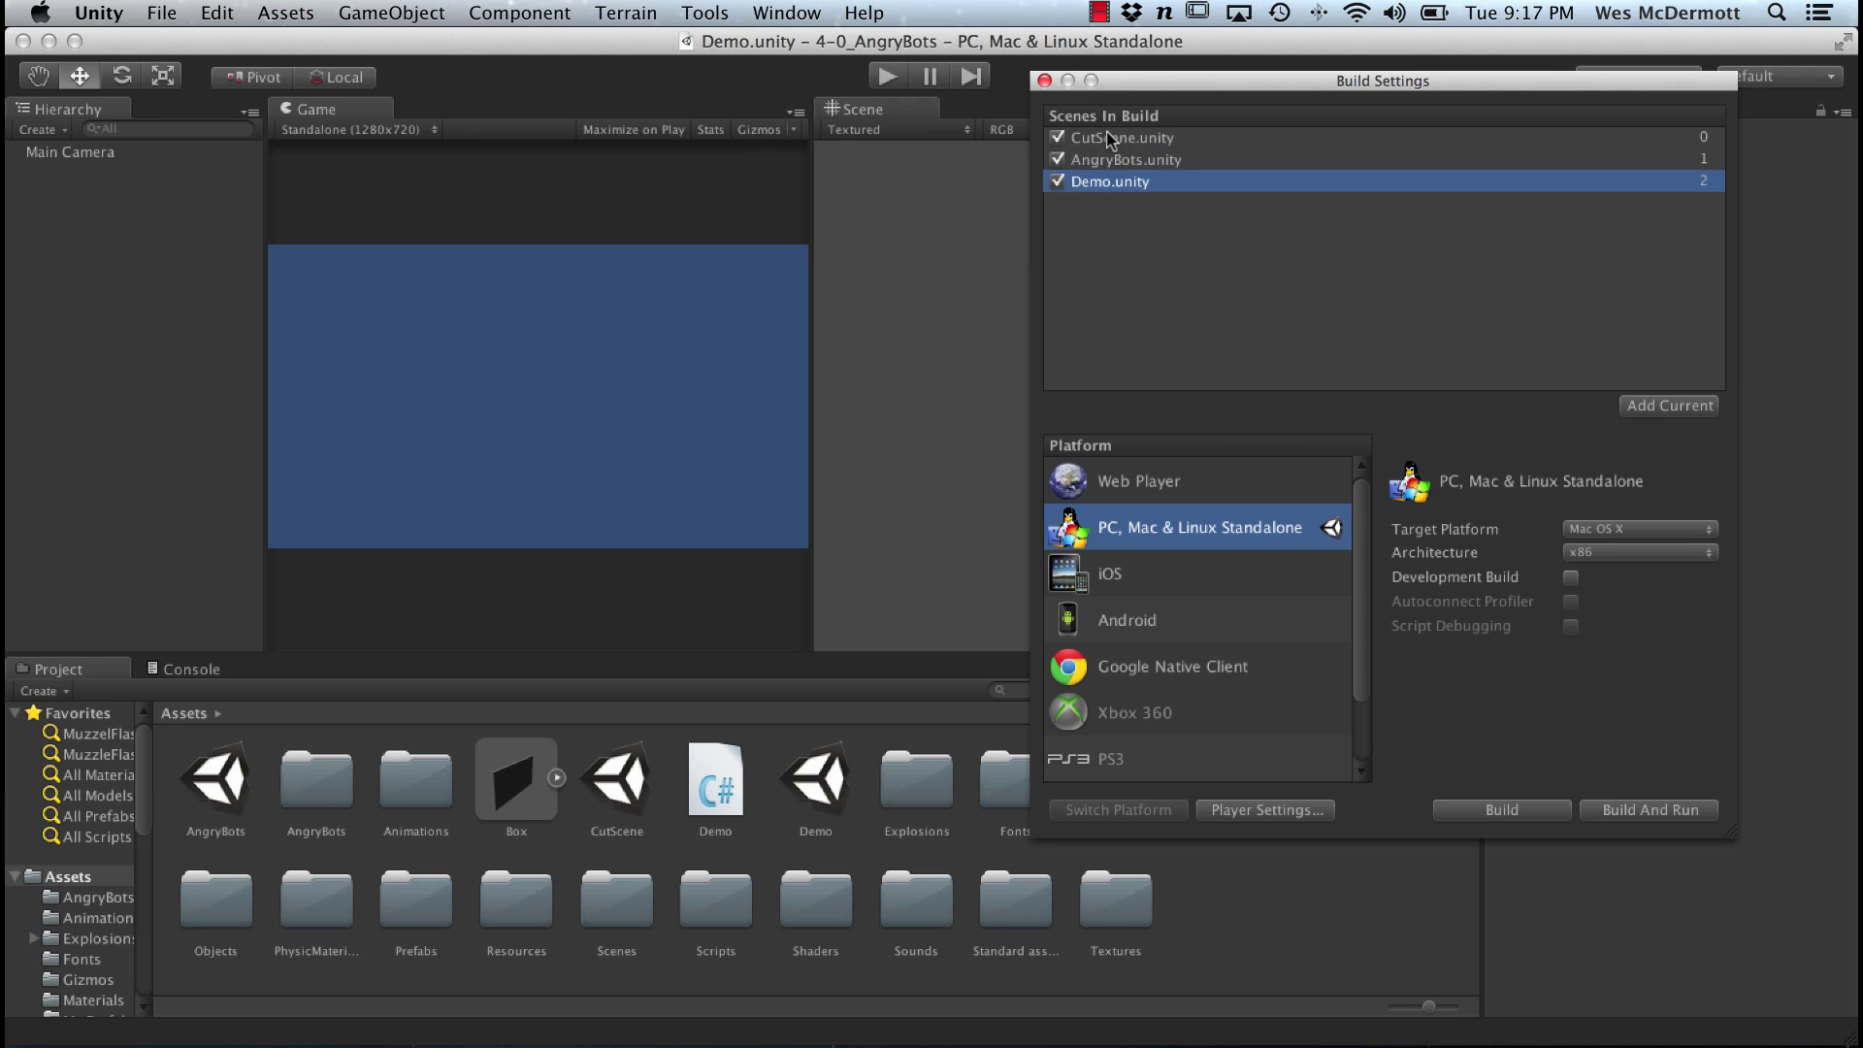
left_click_drag(1111, 138, 1135, 155)
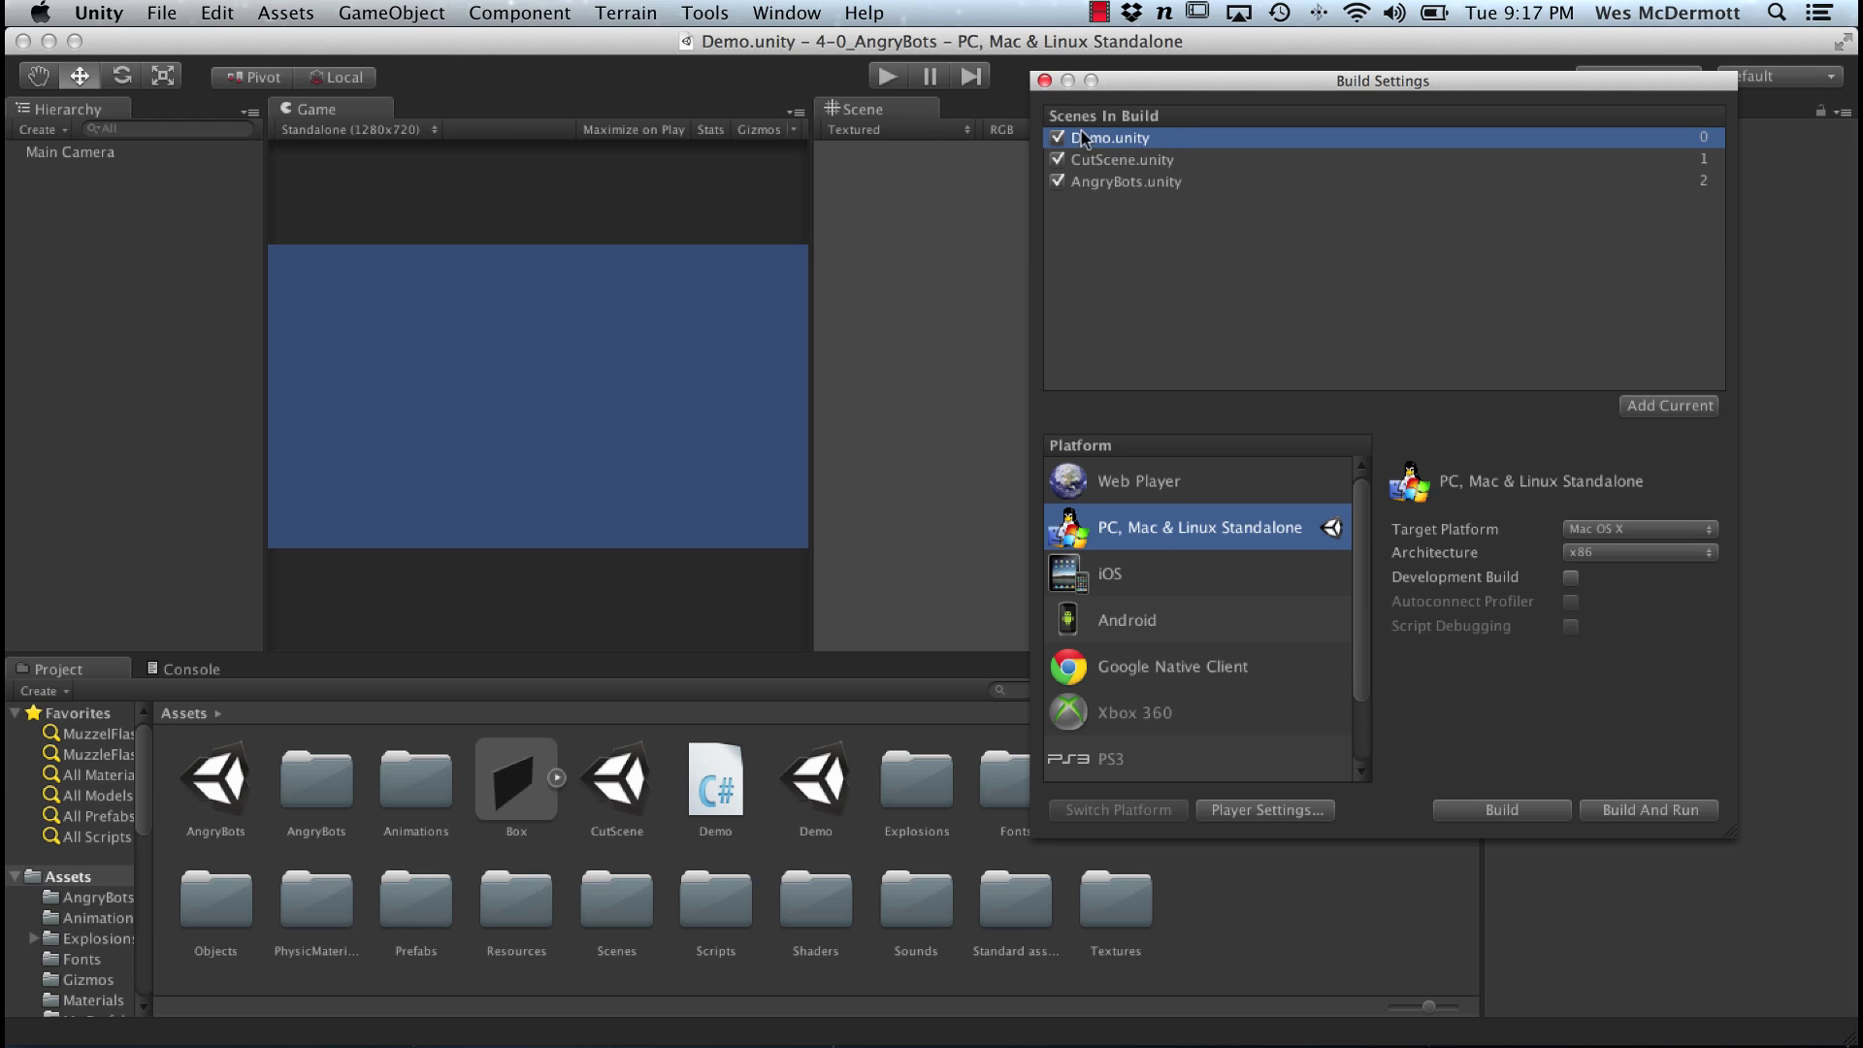
left_click(1043, 81)
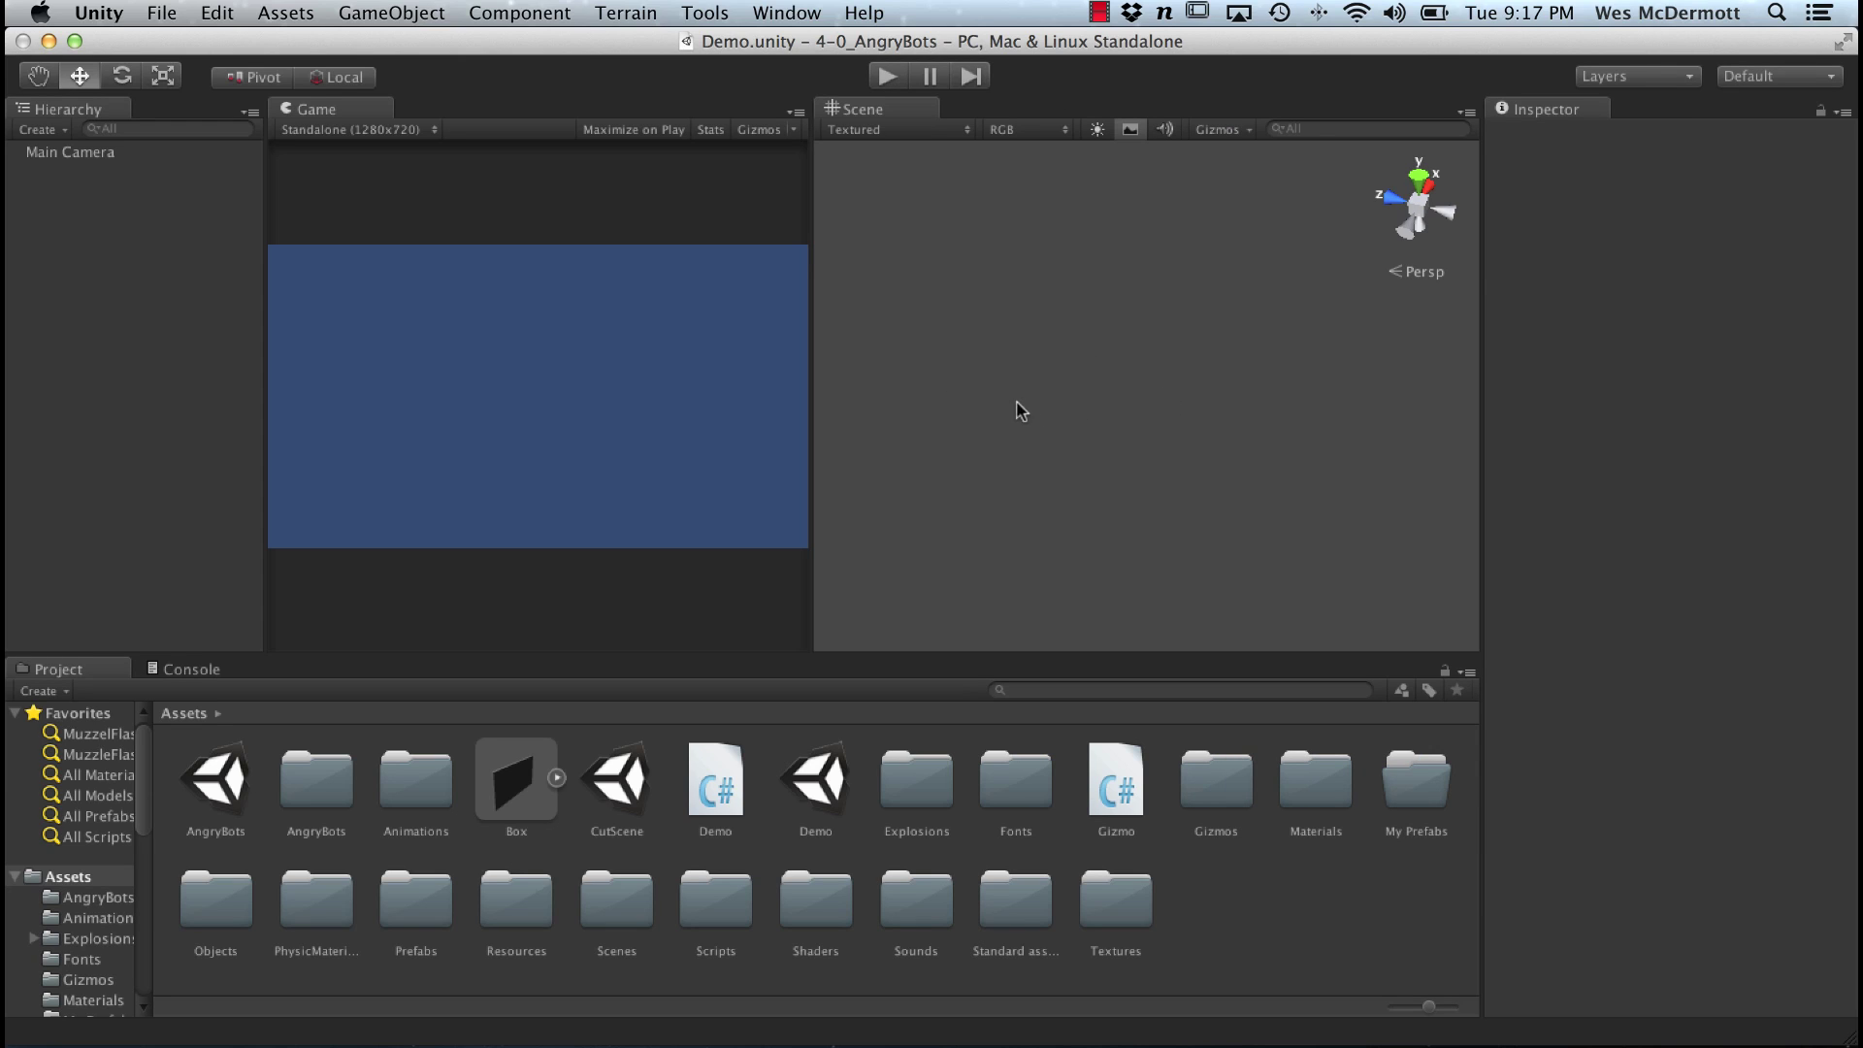
Step: Show the grid in the empty Demo scene's Scene view
left_click_drag(1336, 358, 1214, 377, "alt")
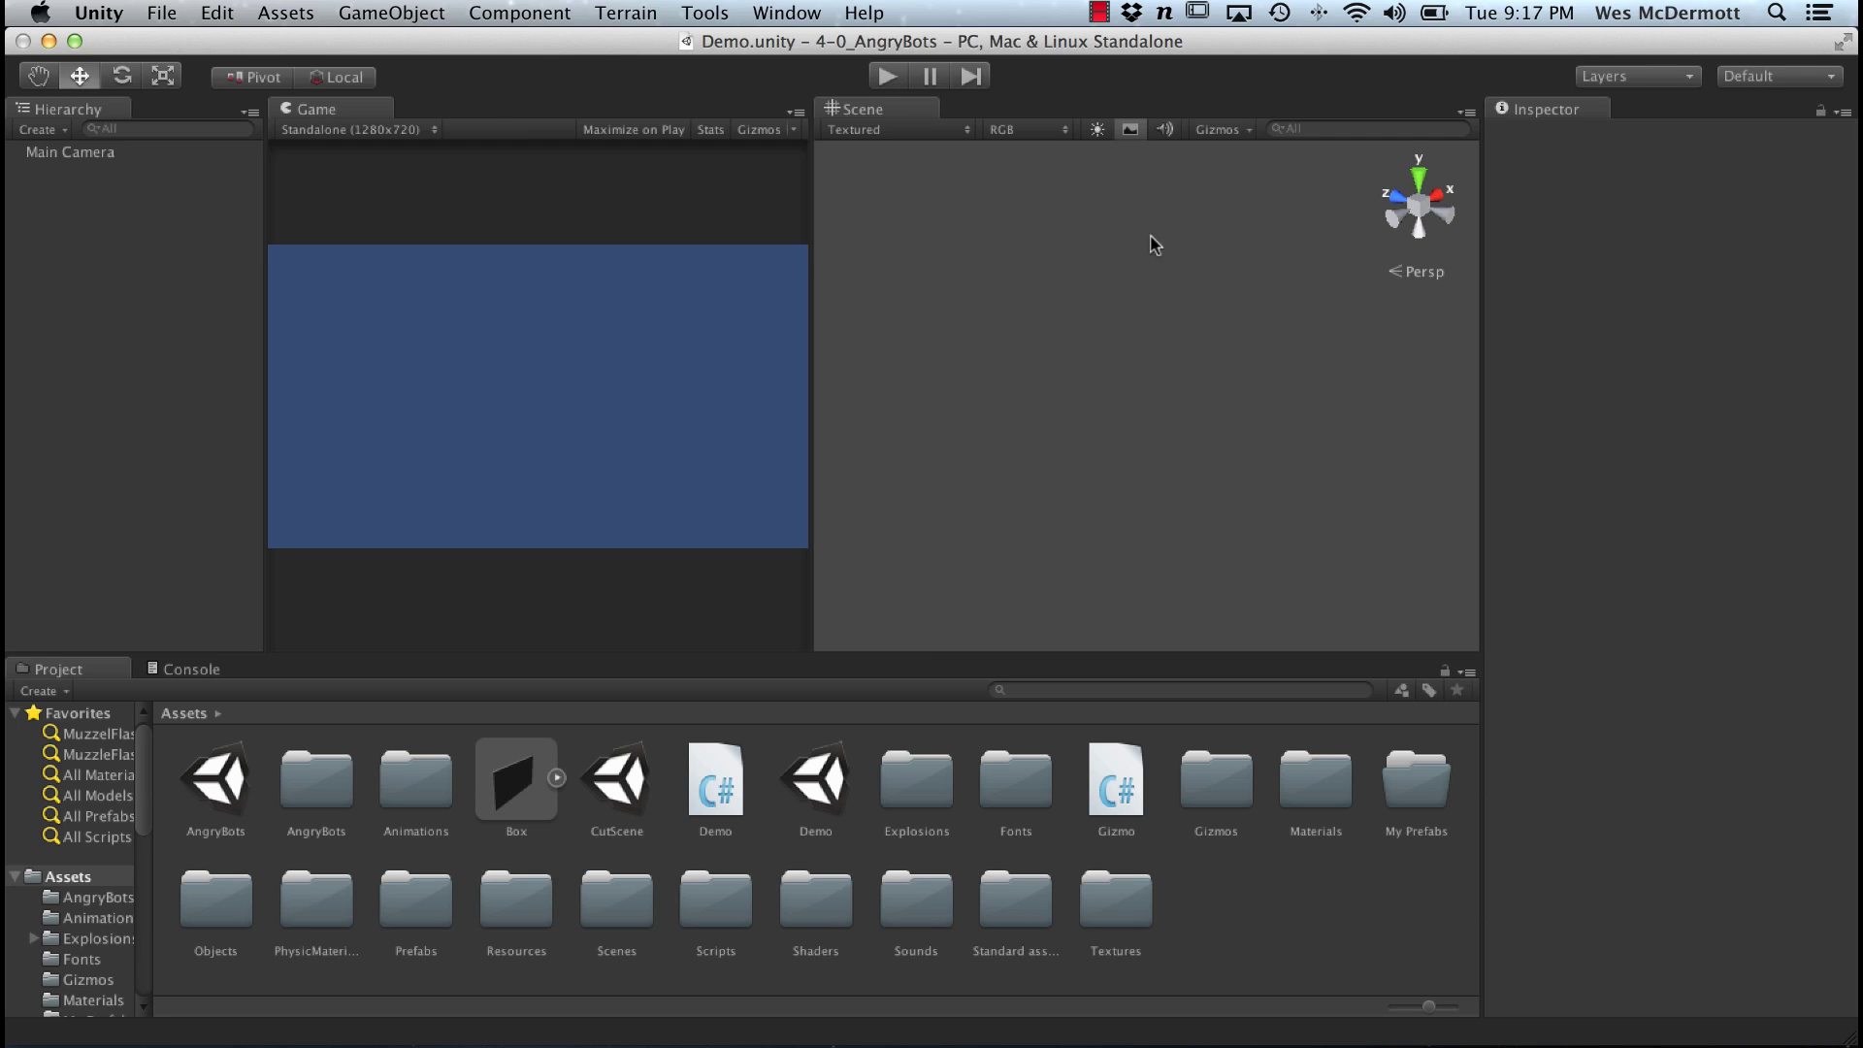
left_click(1129, 133)
left_click_drag(1197, 195, 1210, 442, "alt")
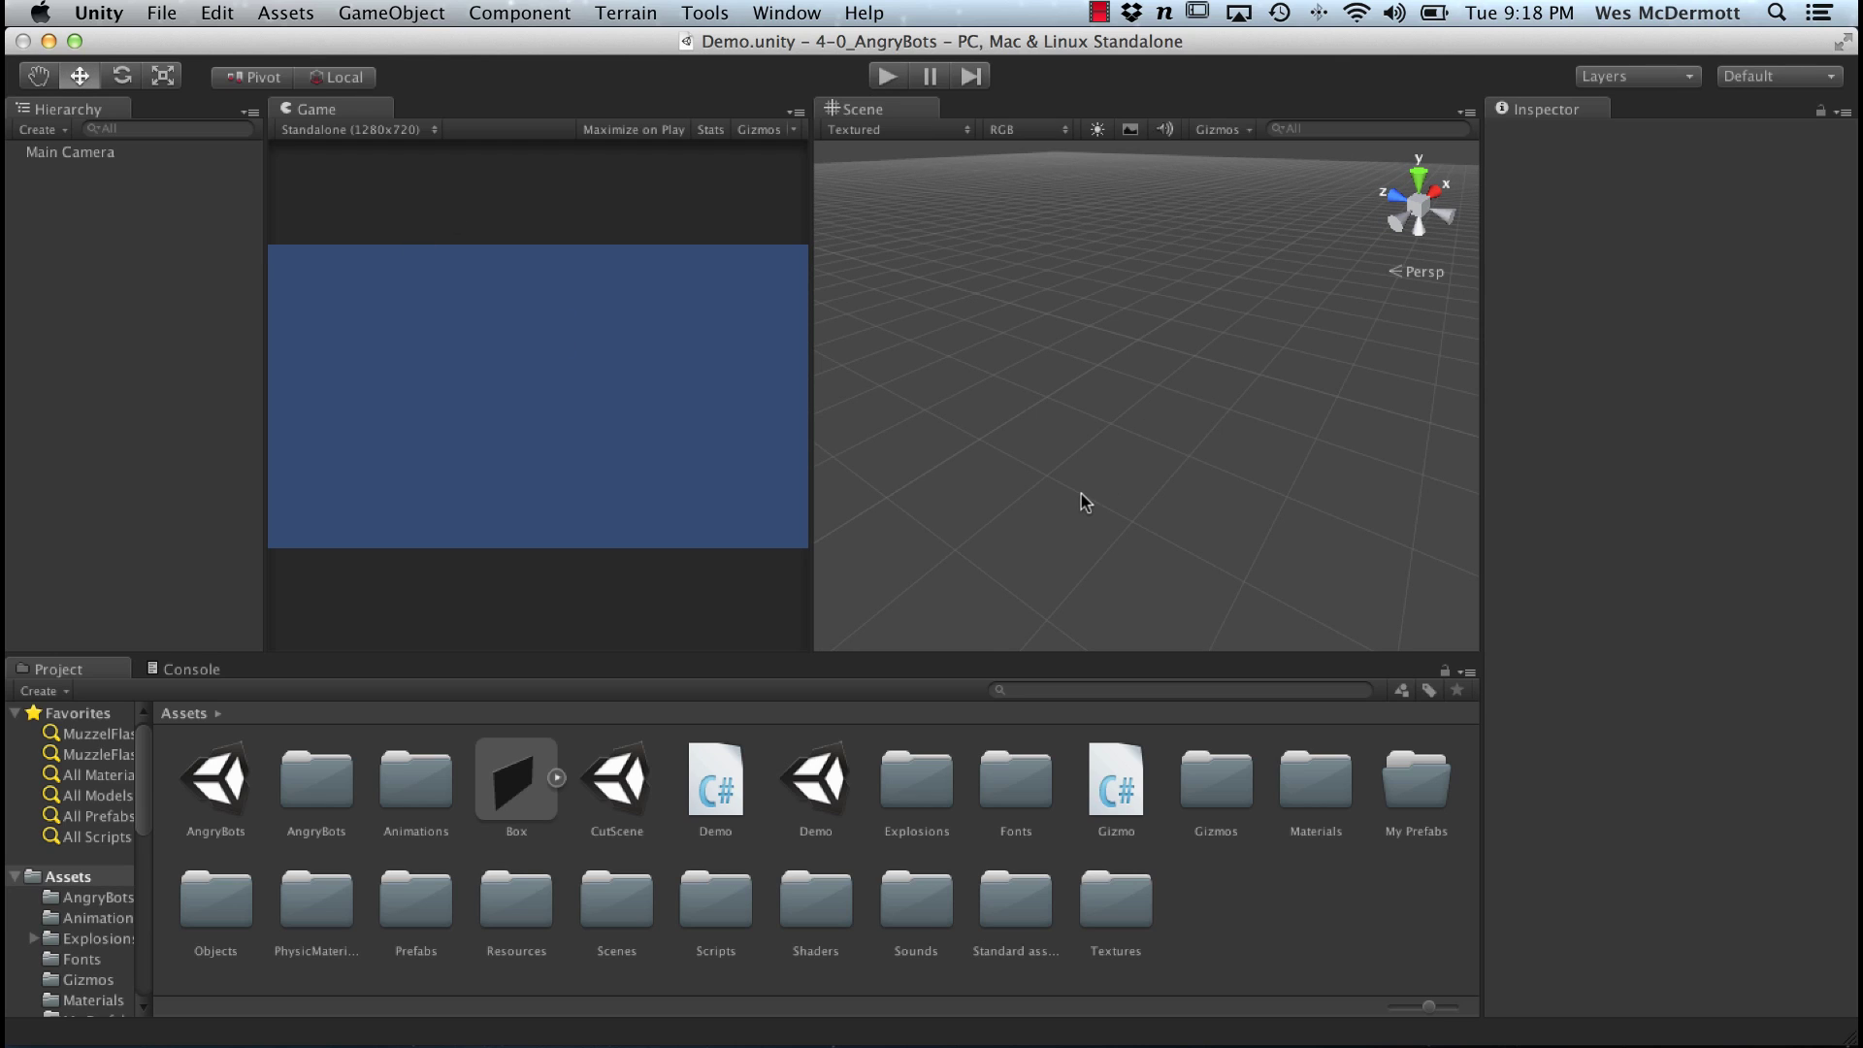
left_click_drag(1144, 442, 1105, 422, "alt")
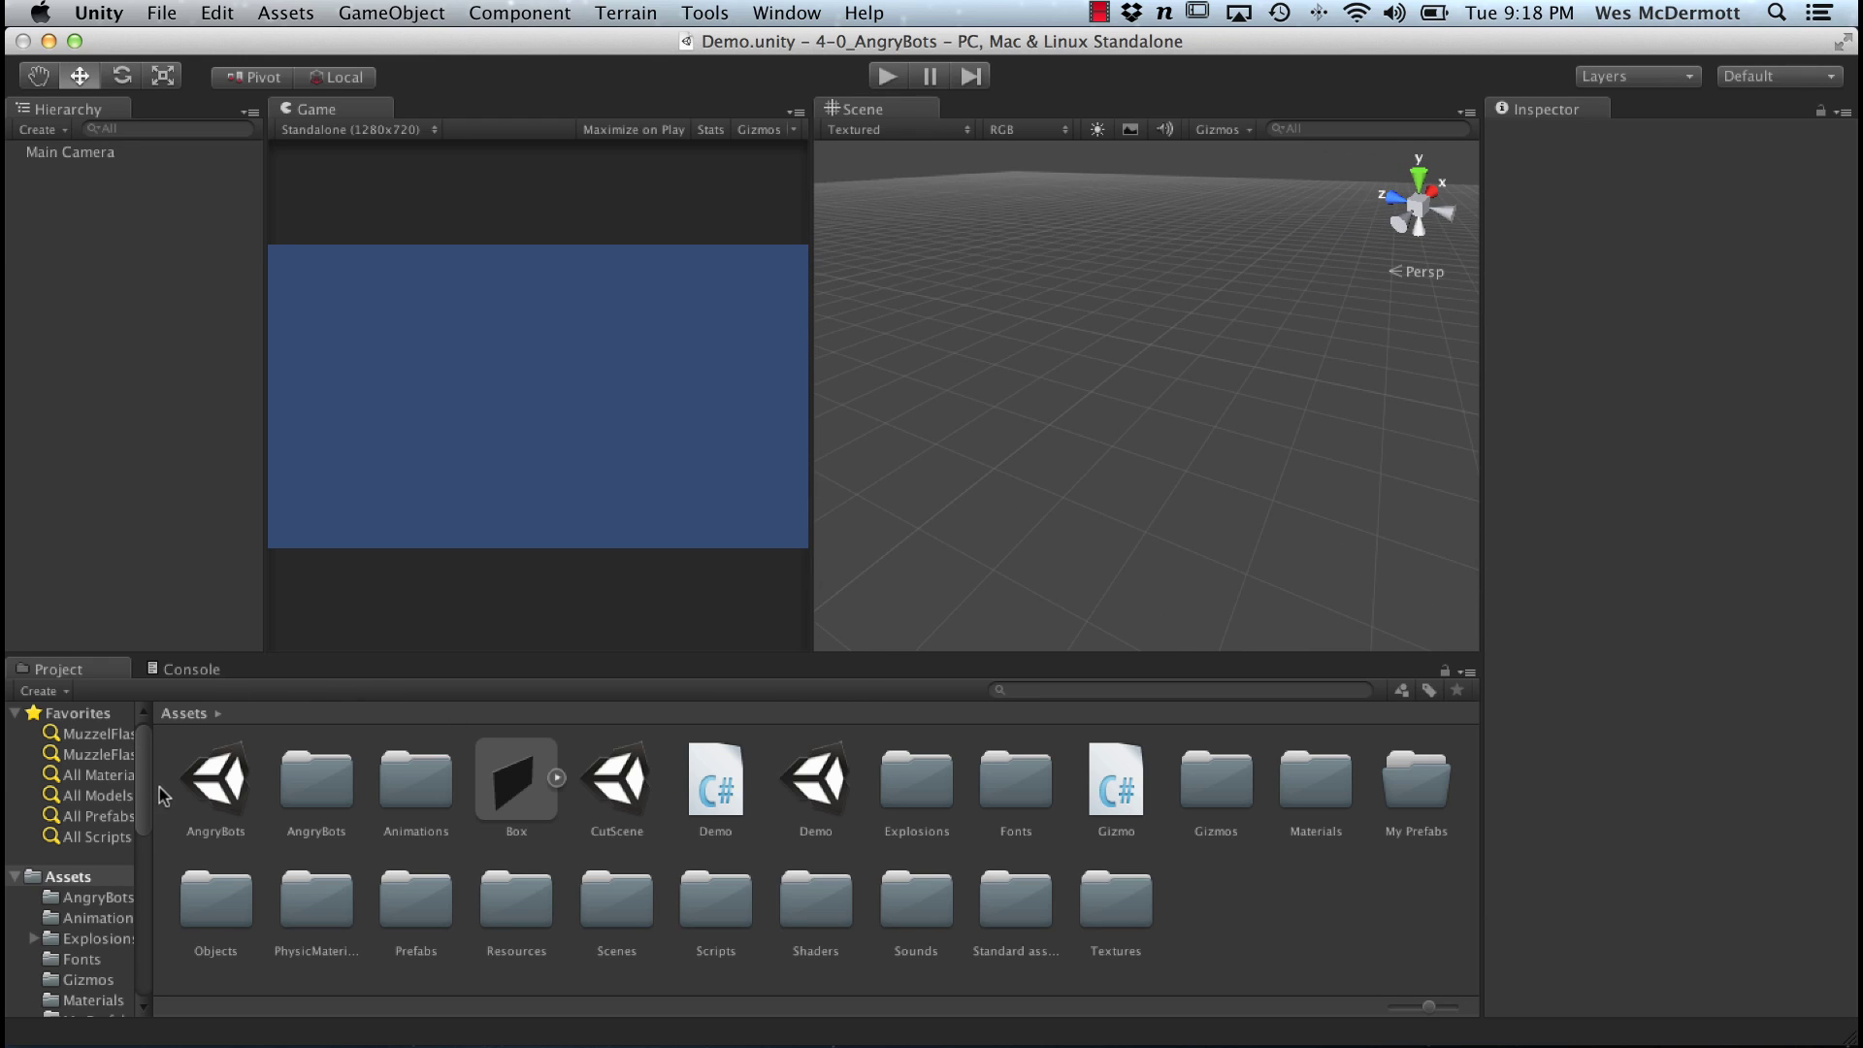
Step: Widen the Project view's folder column, list all models and select the catwalk_A model
left_click_drag(155, 778, 244, 778)
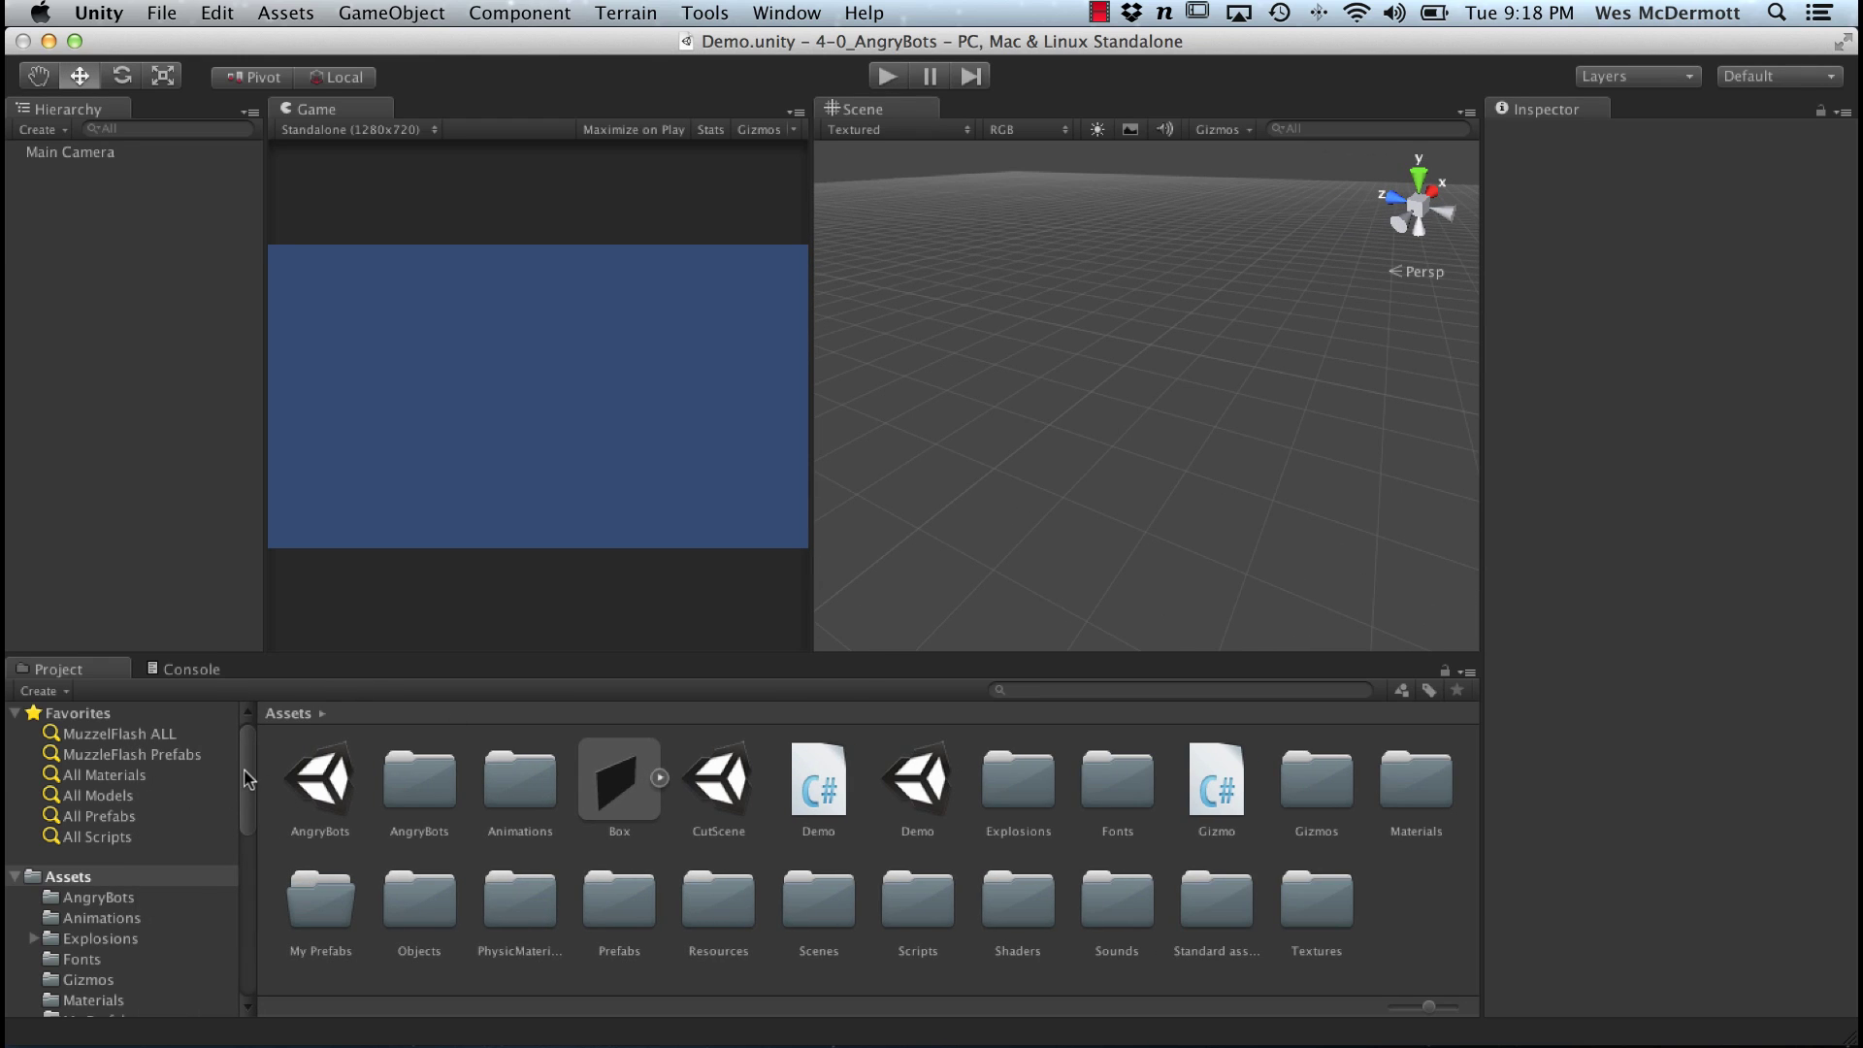
left_click(97, 796)
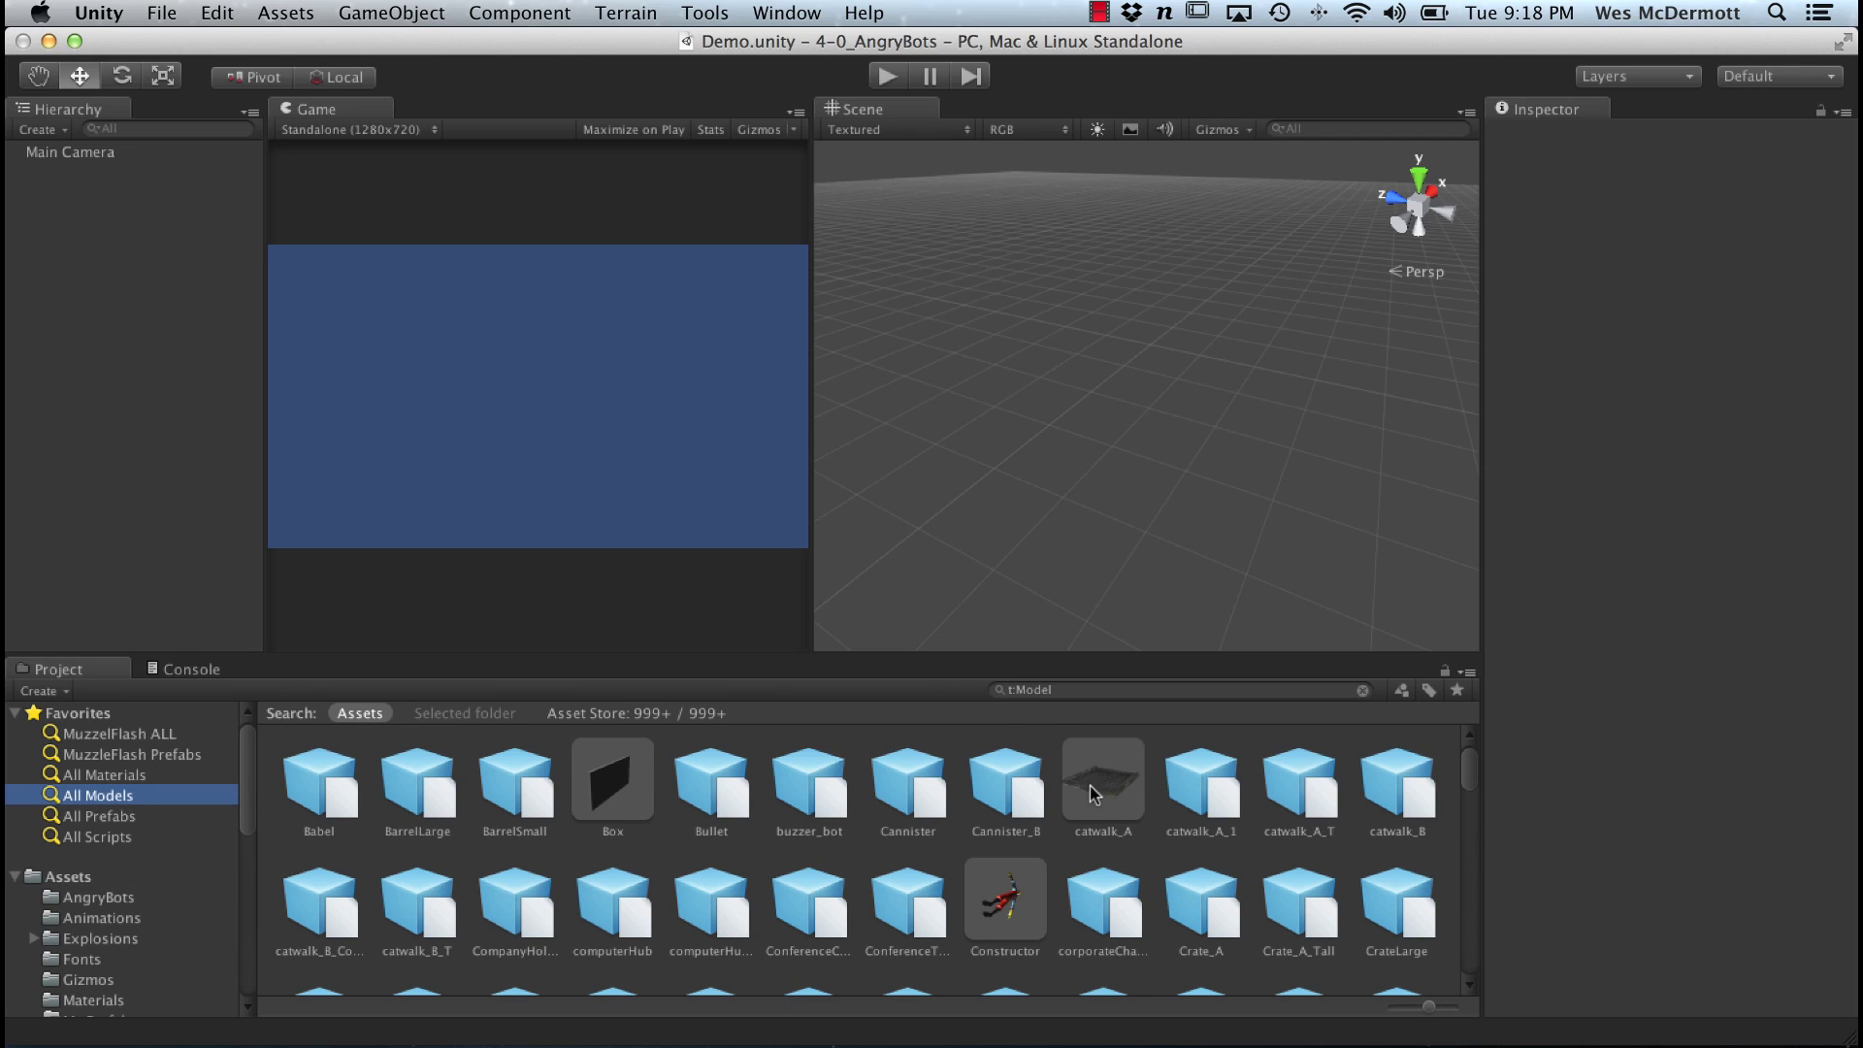
left_click(1128, 808)
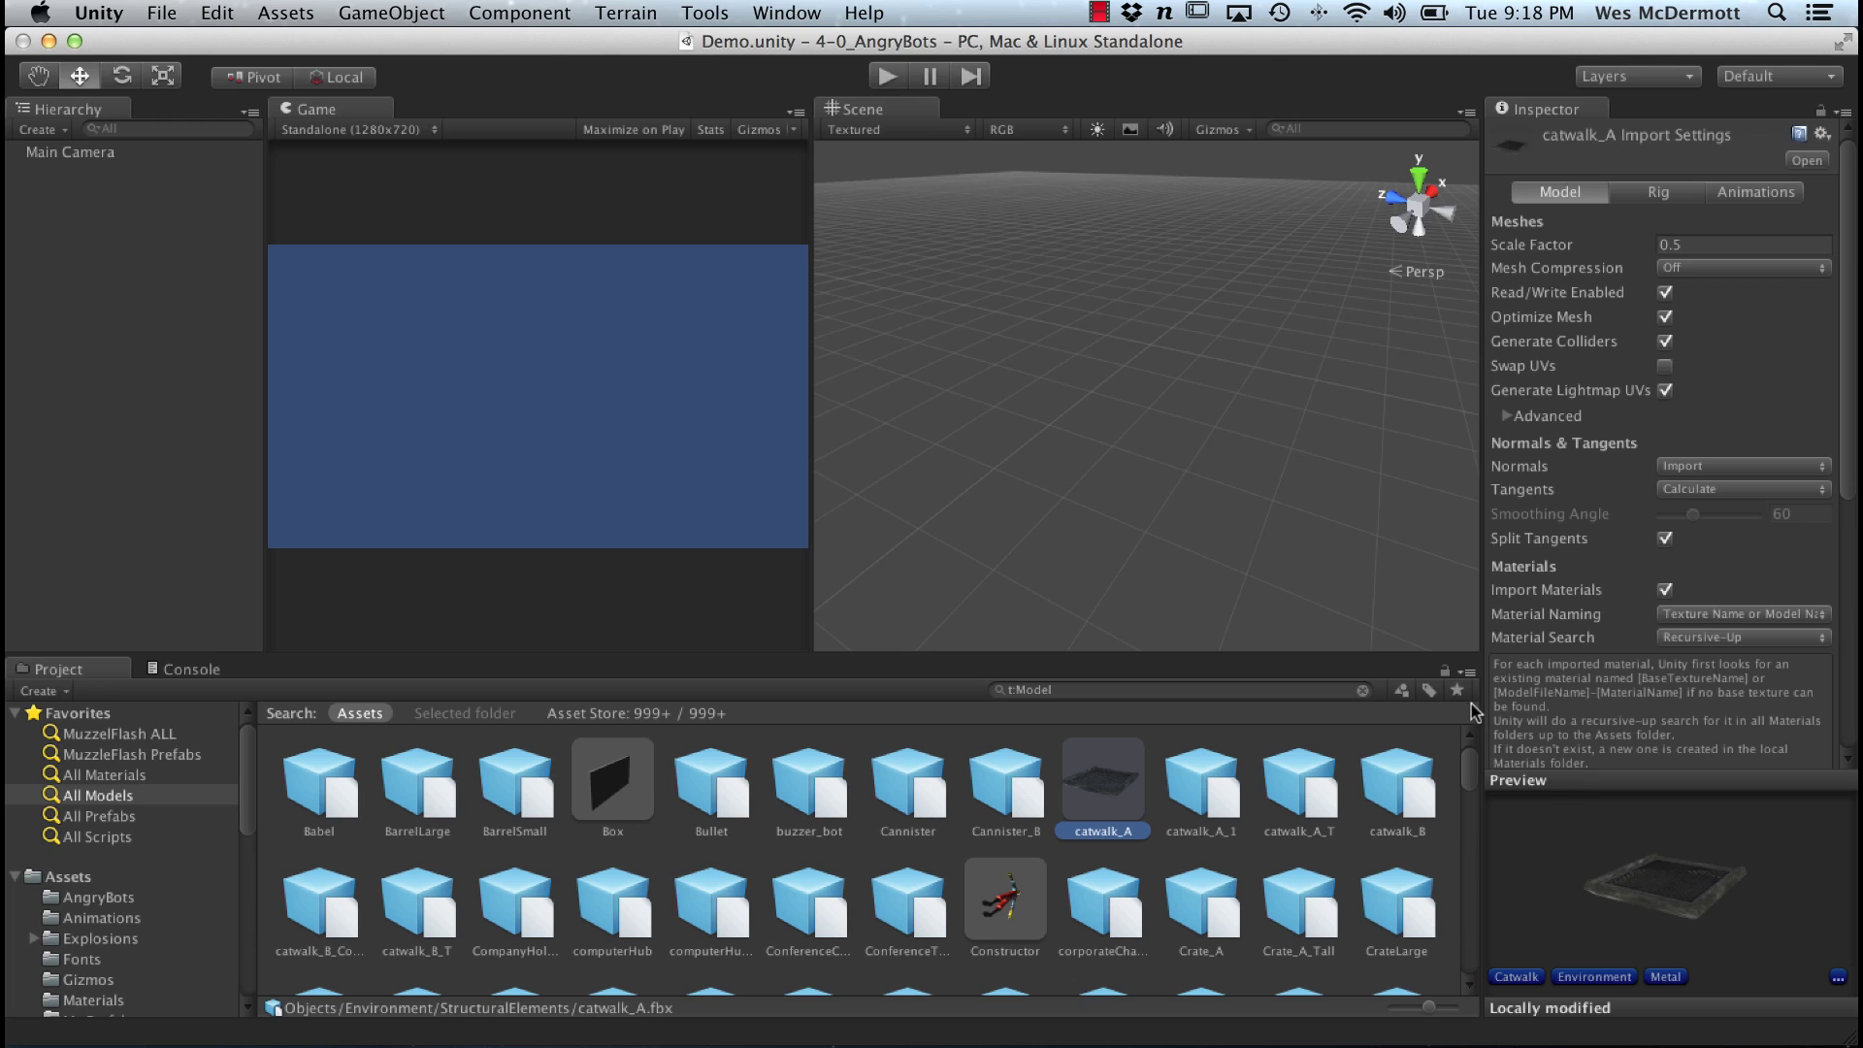
Step: Widen the Inspector and enlarge its preview to inspect the catwalk_A model
left_click_drag(1480, 701, 1310, 698)
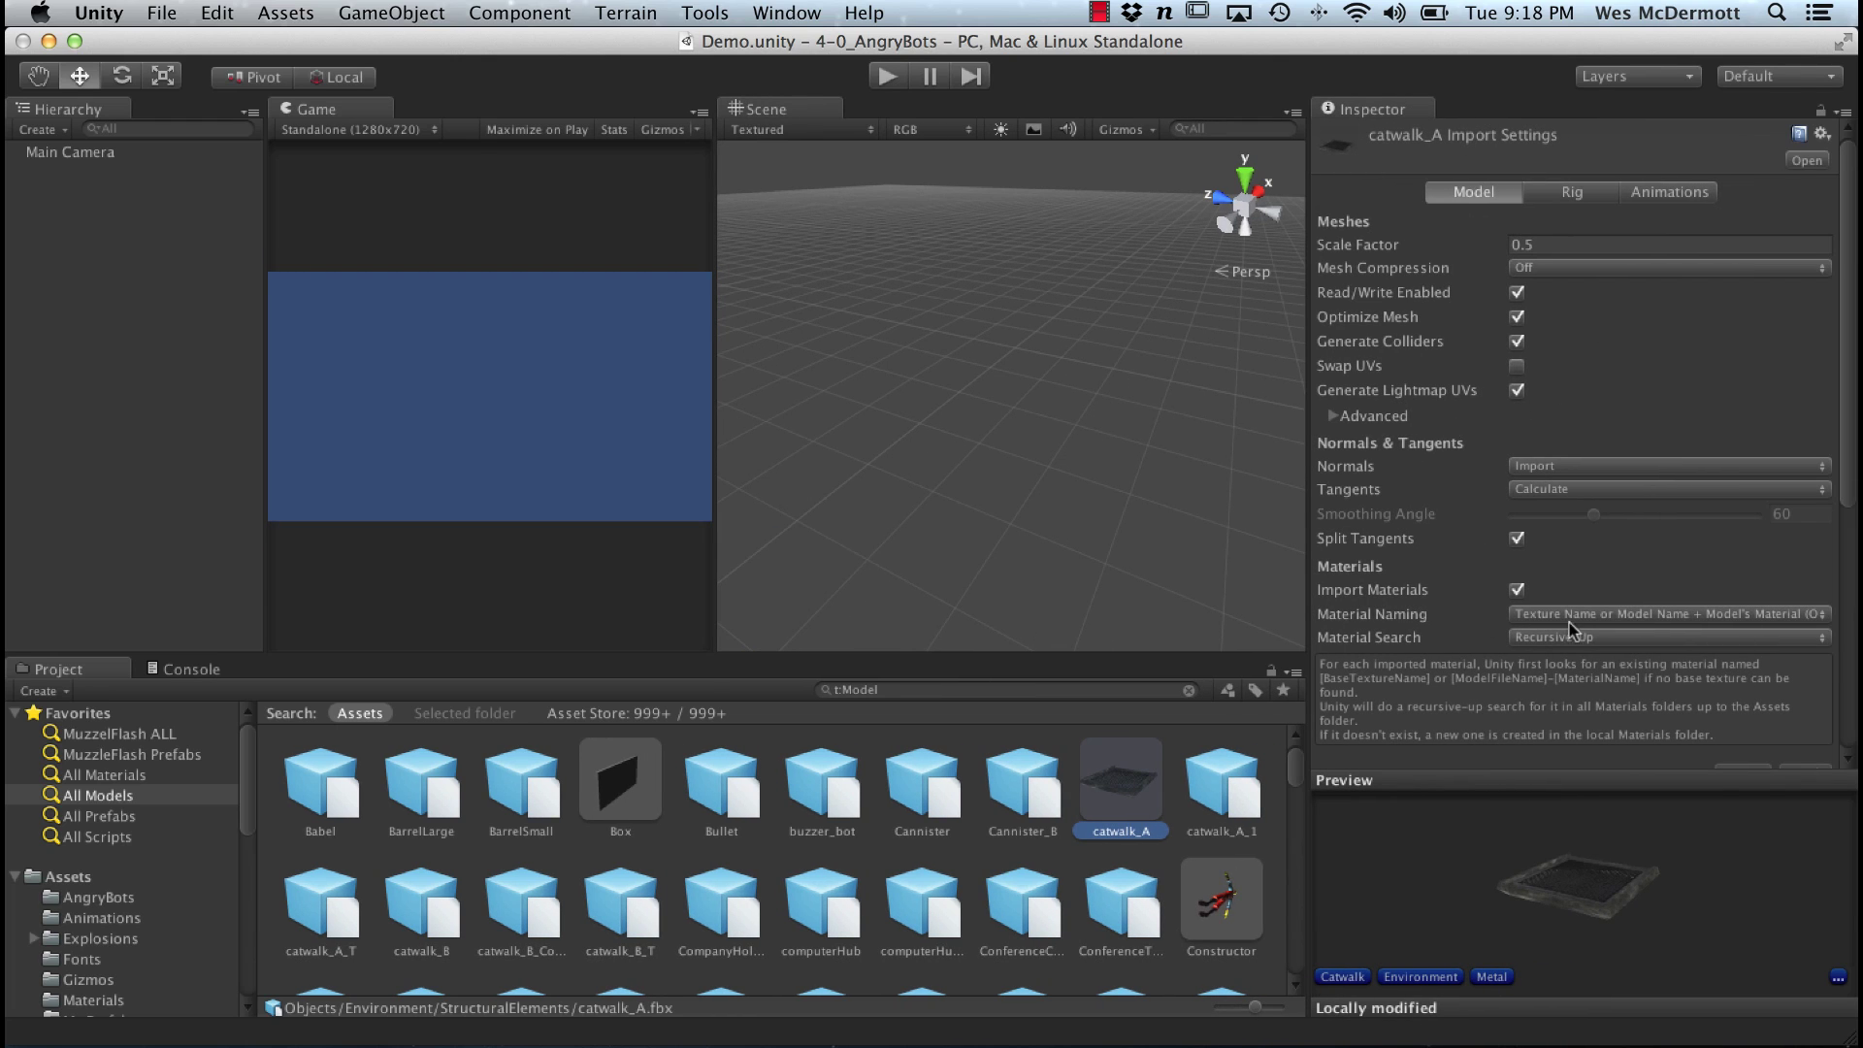
left_click_drag(1523, 780, 1484, 469)
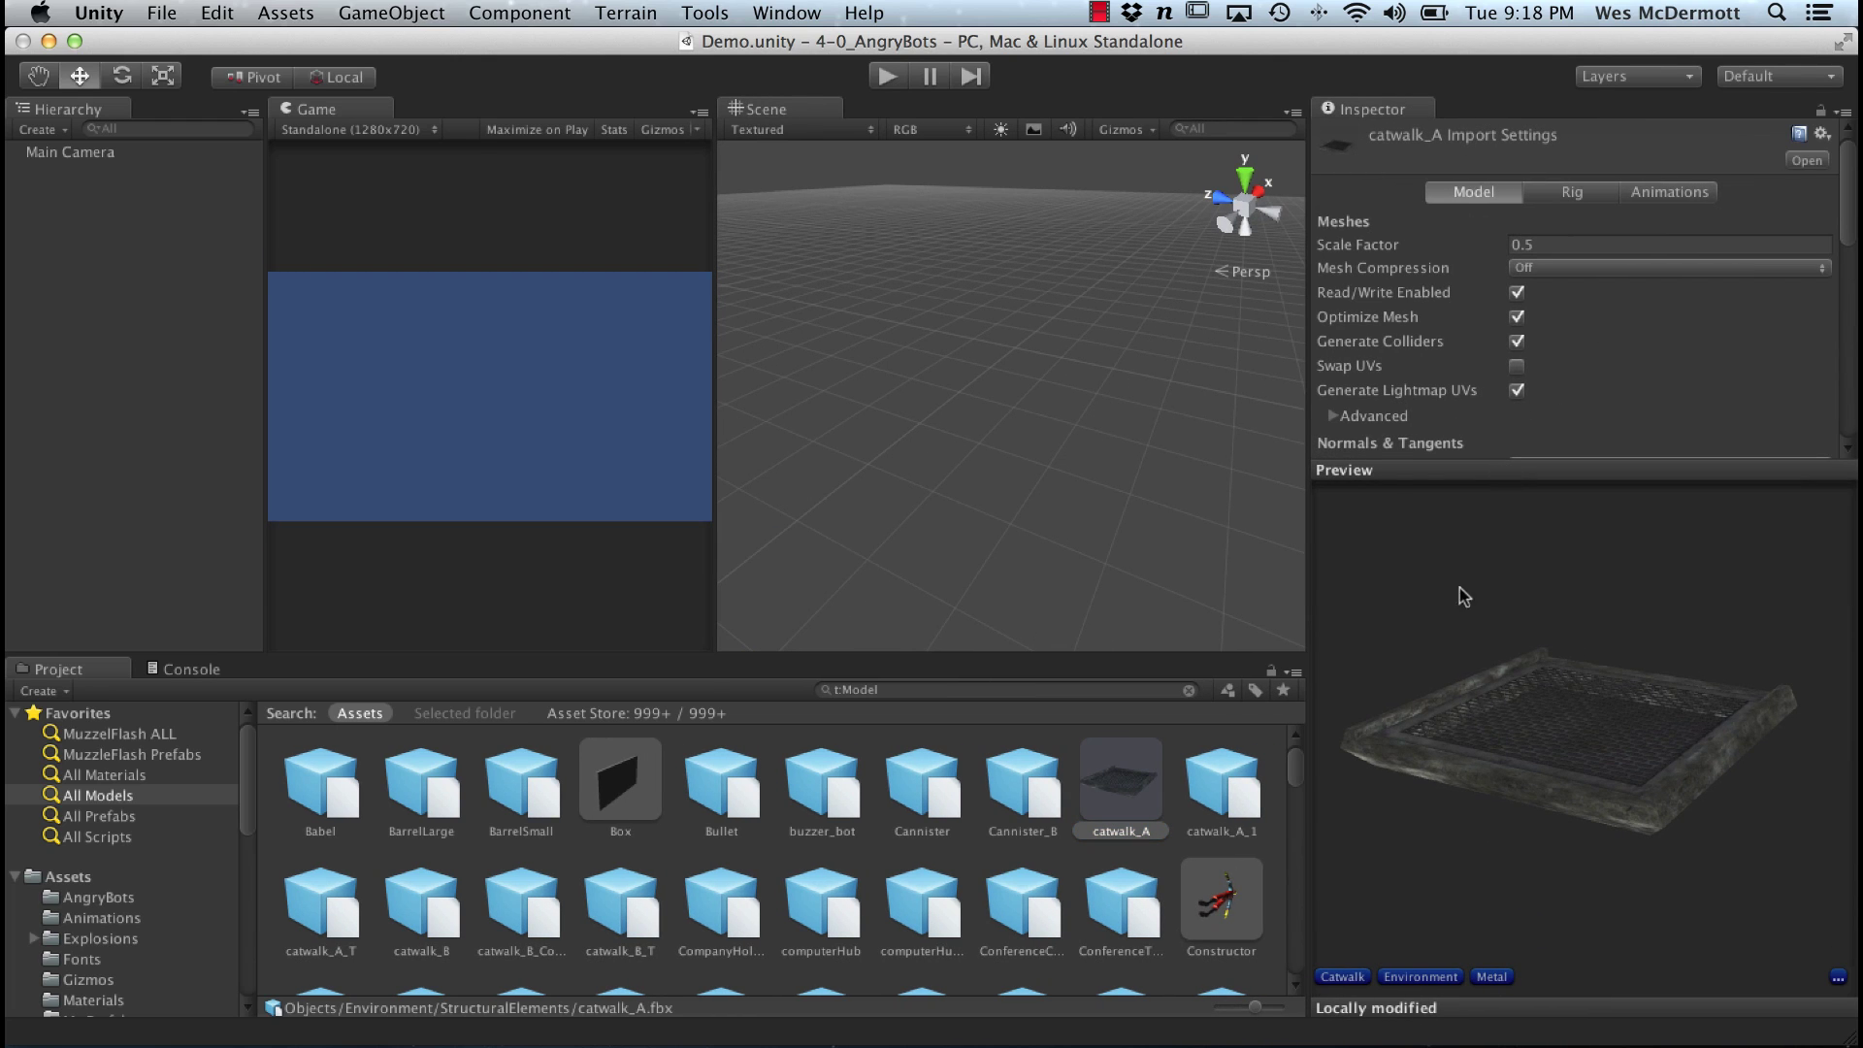
left_click_drag(1587, 677, 1589, 759)
Step: Place the catwalk_A model in the scene and frame it in the Scene view
left_click_drag(1123, 794, 1156, 482)
right_click_drag(1155, 482, 944, 453, "alt")
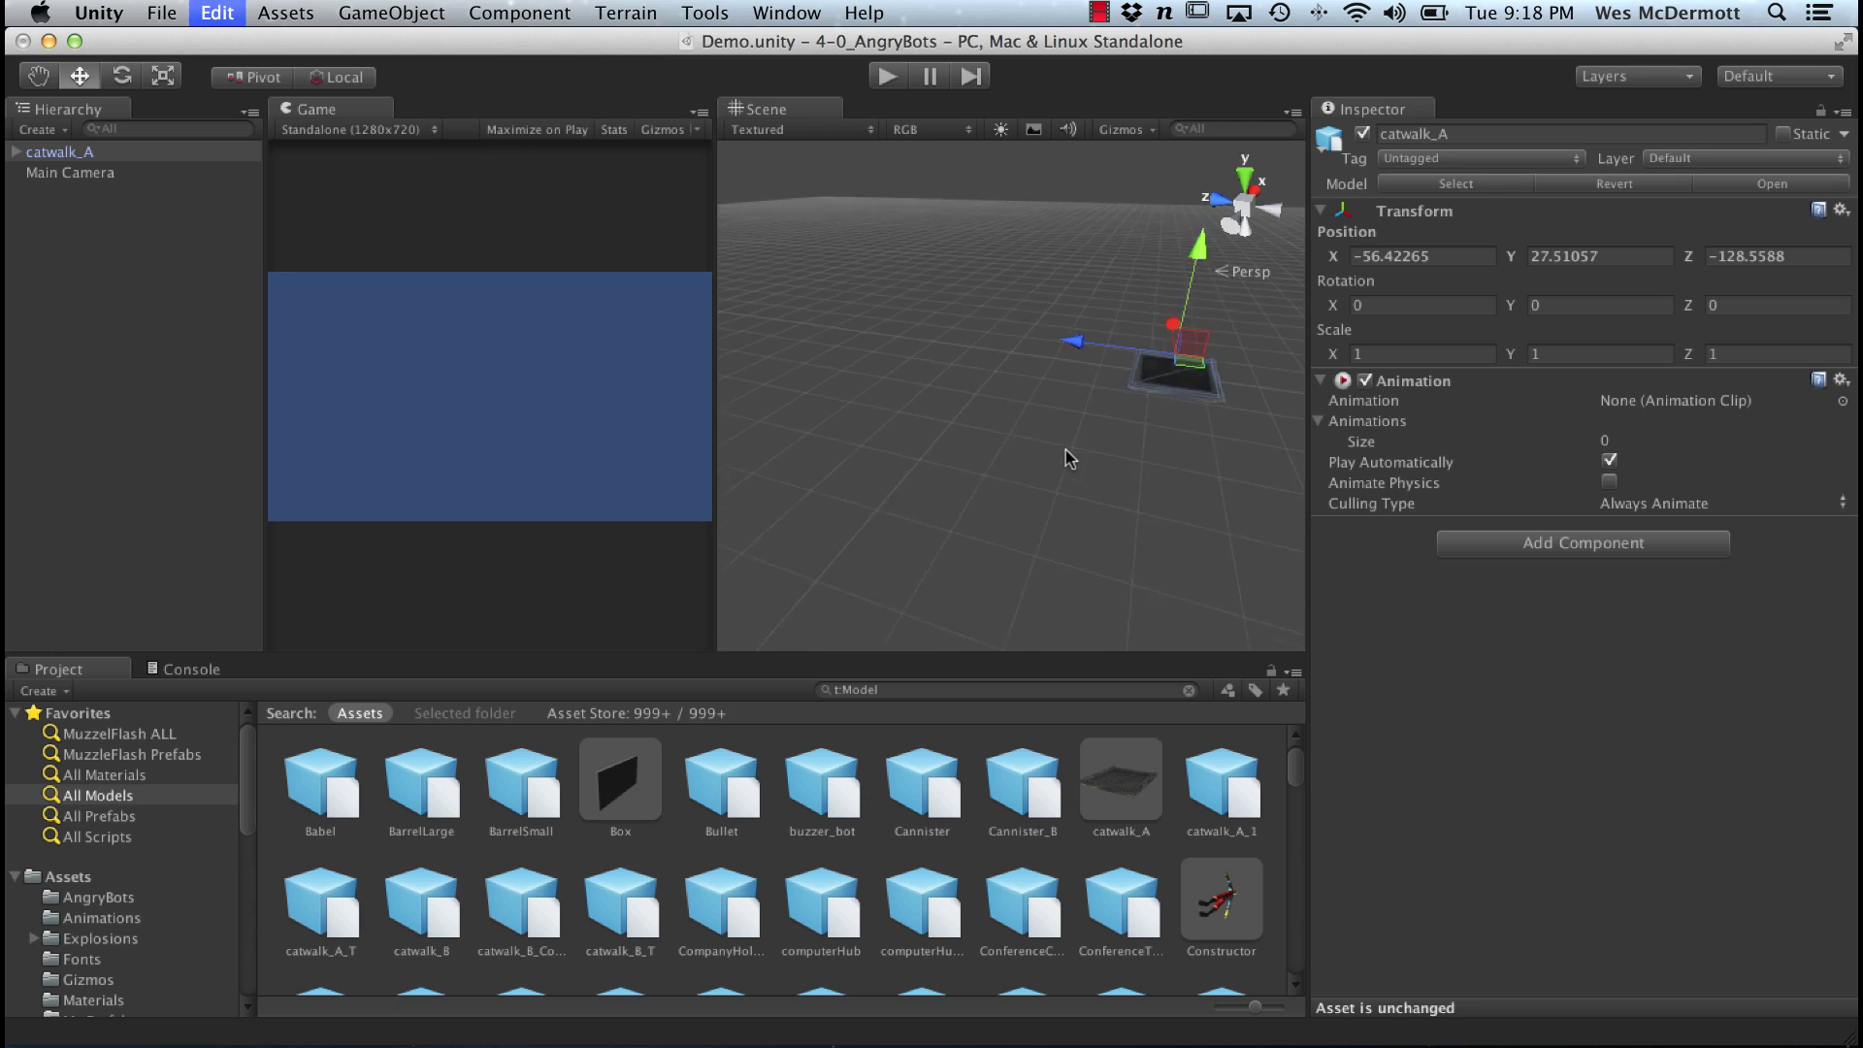
key("f")
left_click_drag(1065, 450, 1005, 390, "alt")
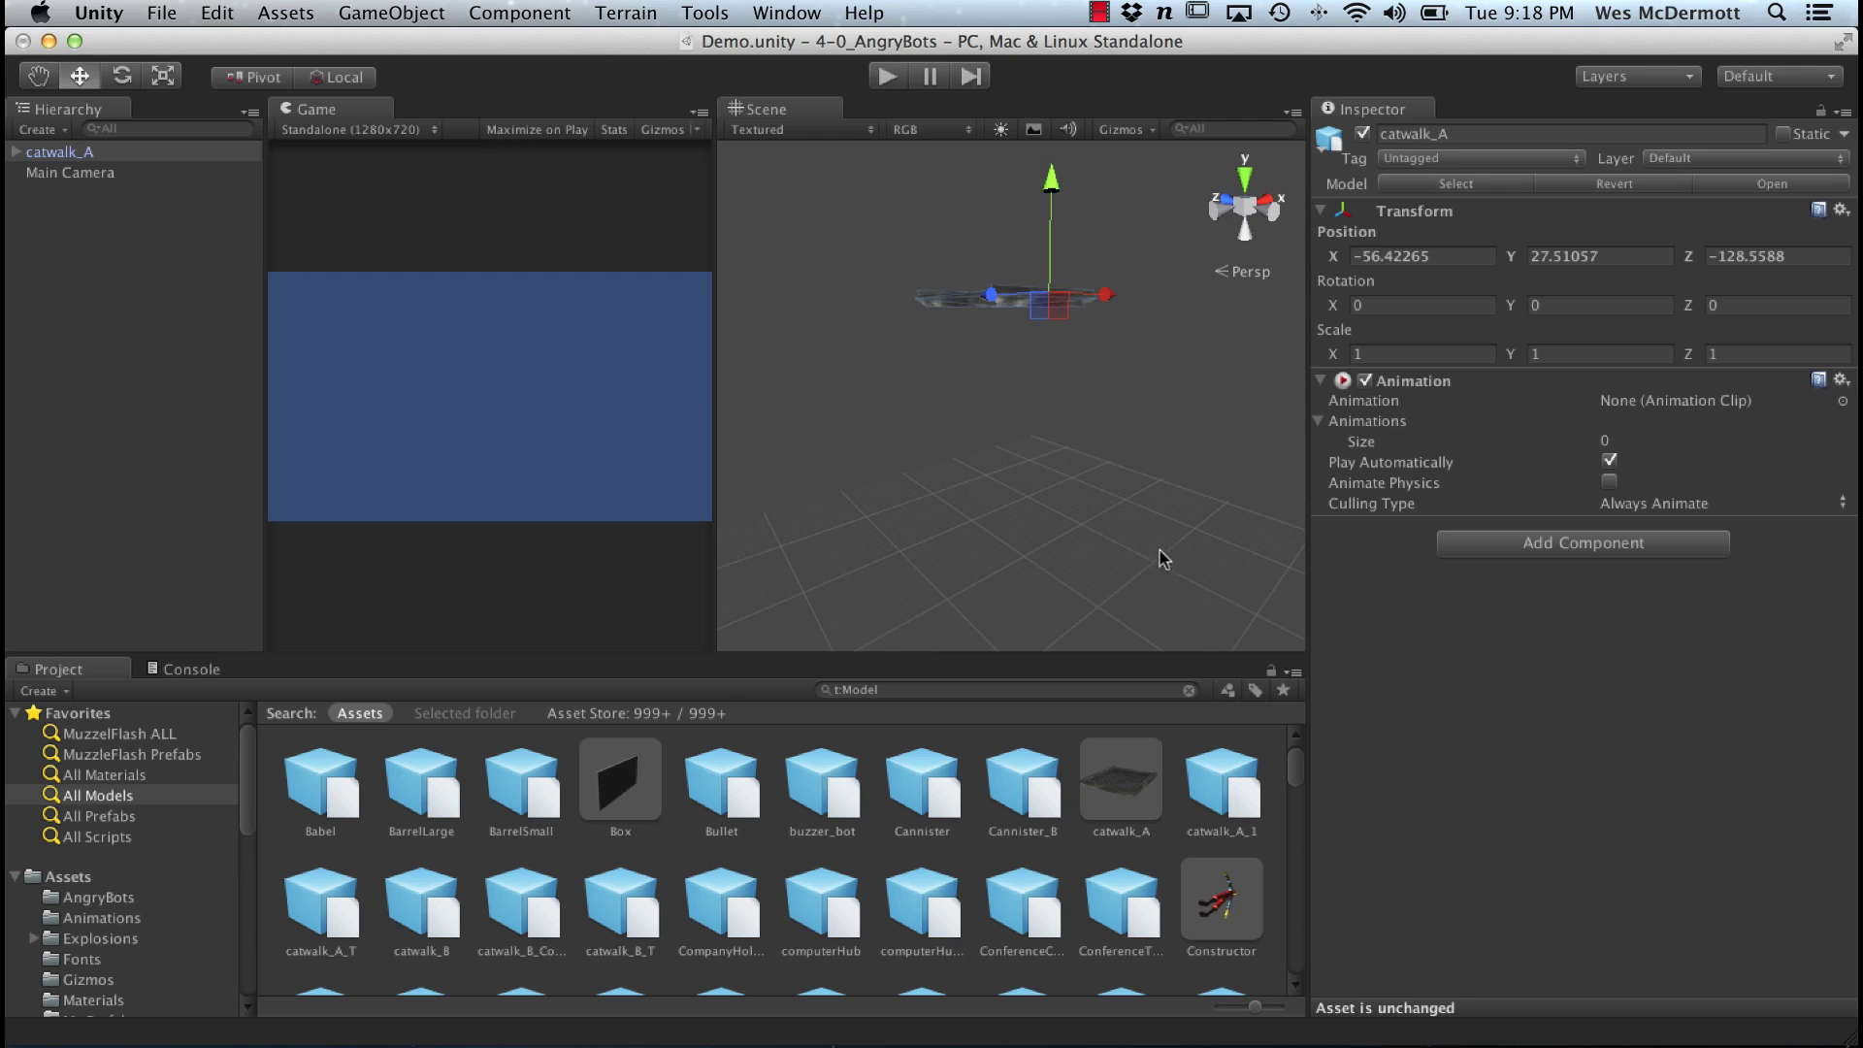
Step: Set catwalk_A's position to X 0, Y 0, Z 0 and frame it in the Scene view
left_click(1448, 257)
type("0")
key("Tab")
type("0")
key("Tab")
type("0")
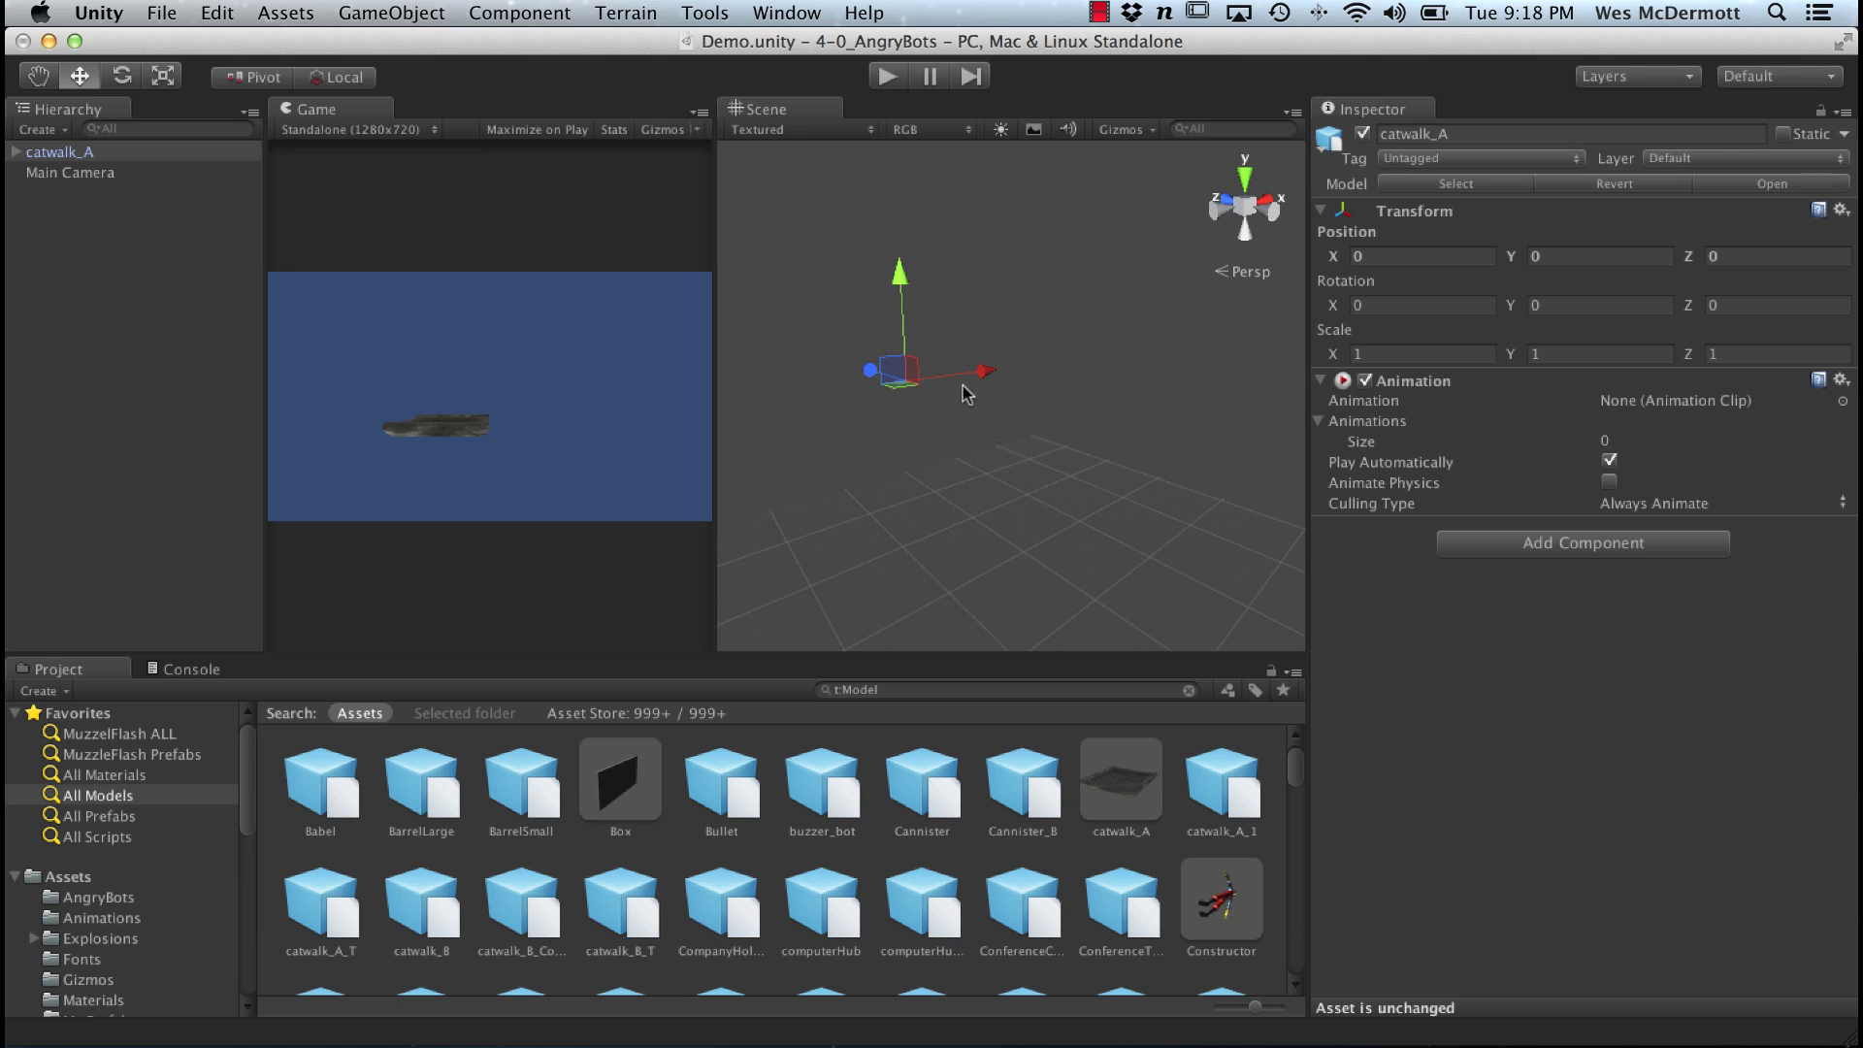
key("f")
left_click_drag(912, 393, 1072, 449, "alt")
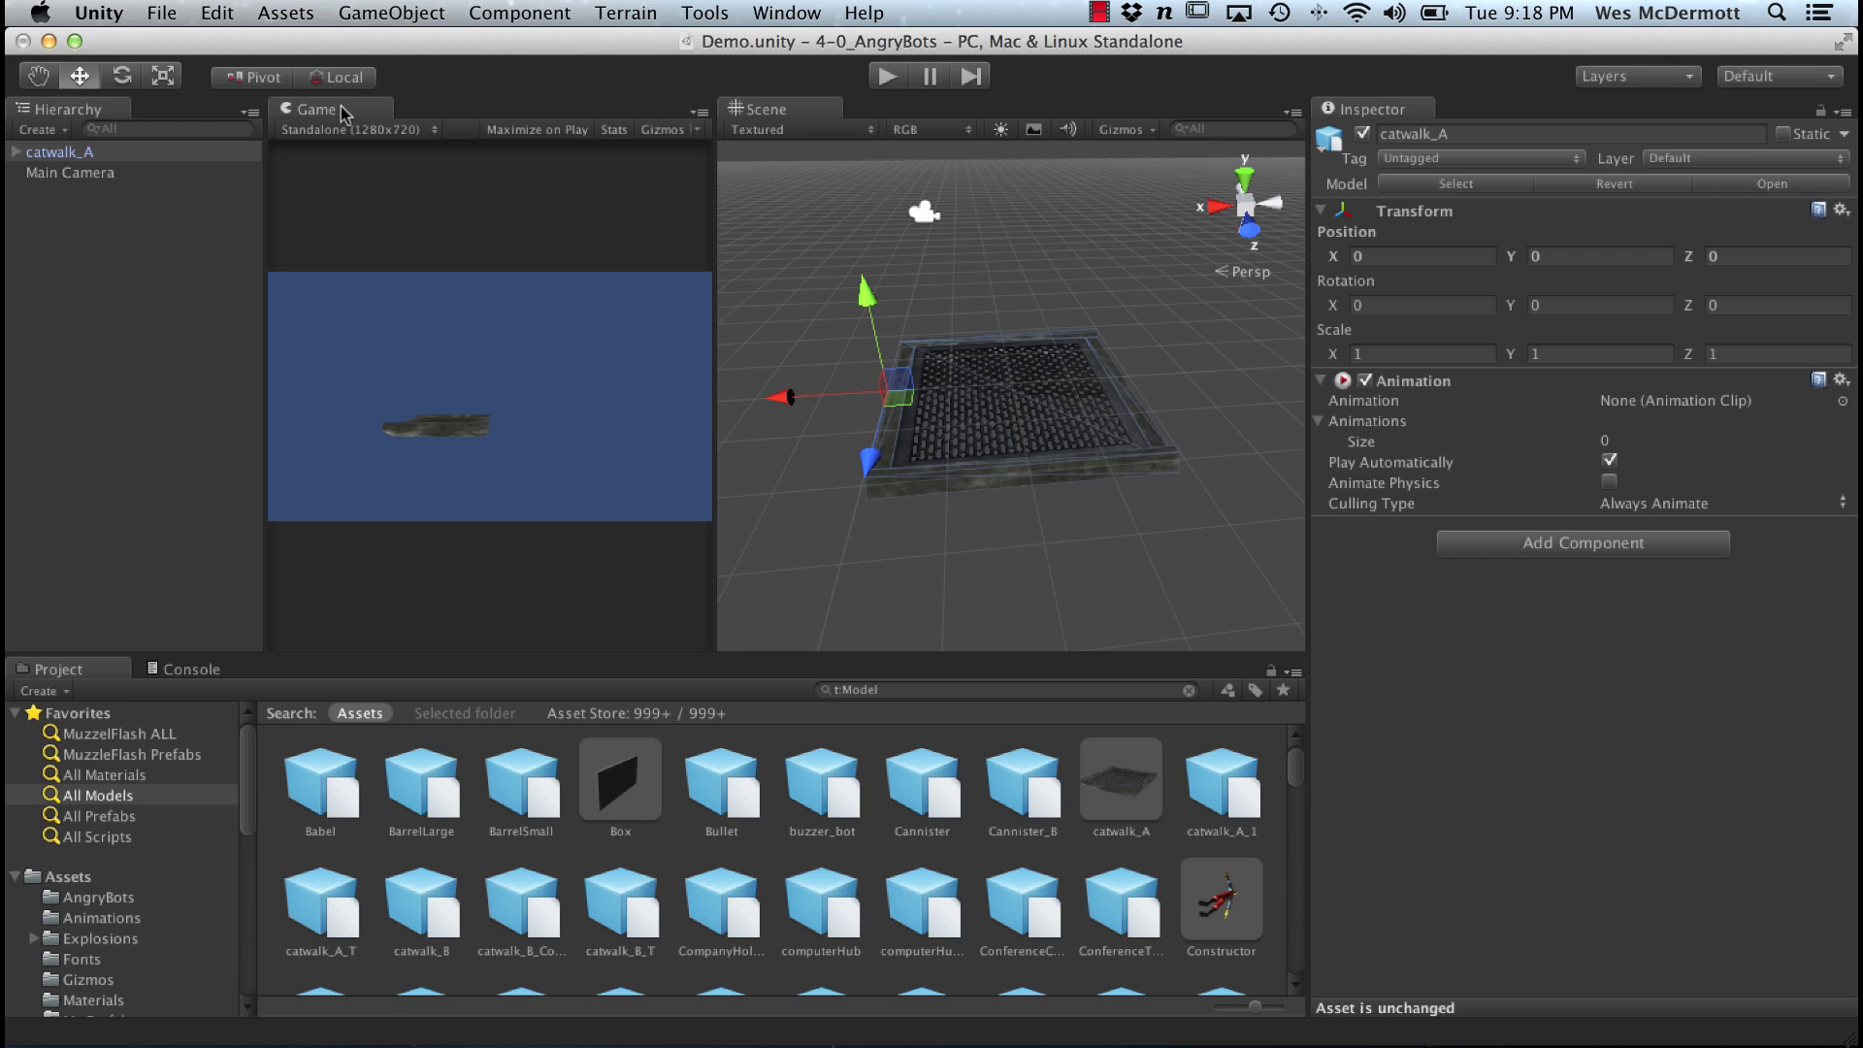
Step: Try rotating catwalk_A about its corner pivot with the Rotate tool and undo the rotation
left_click_drag(815, 398, 872, 415, "alt")
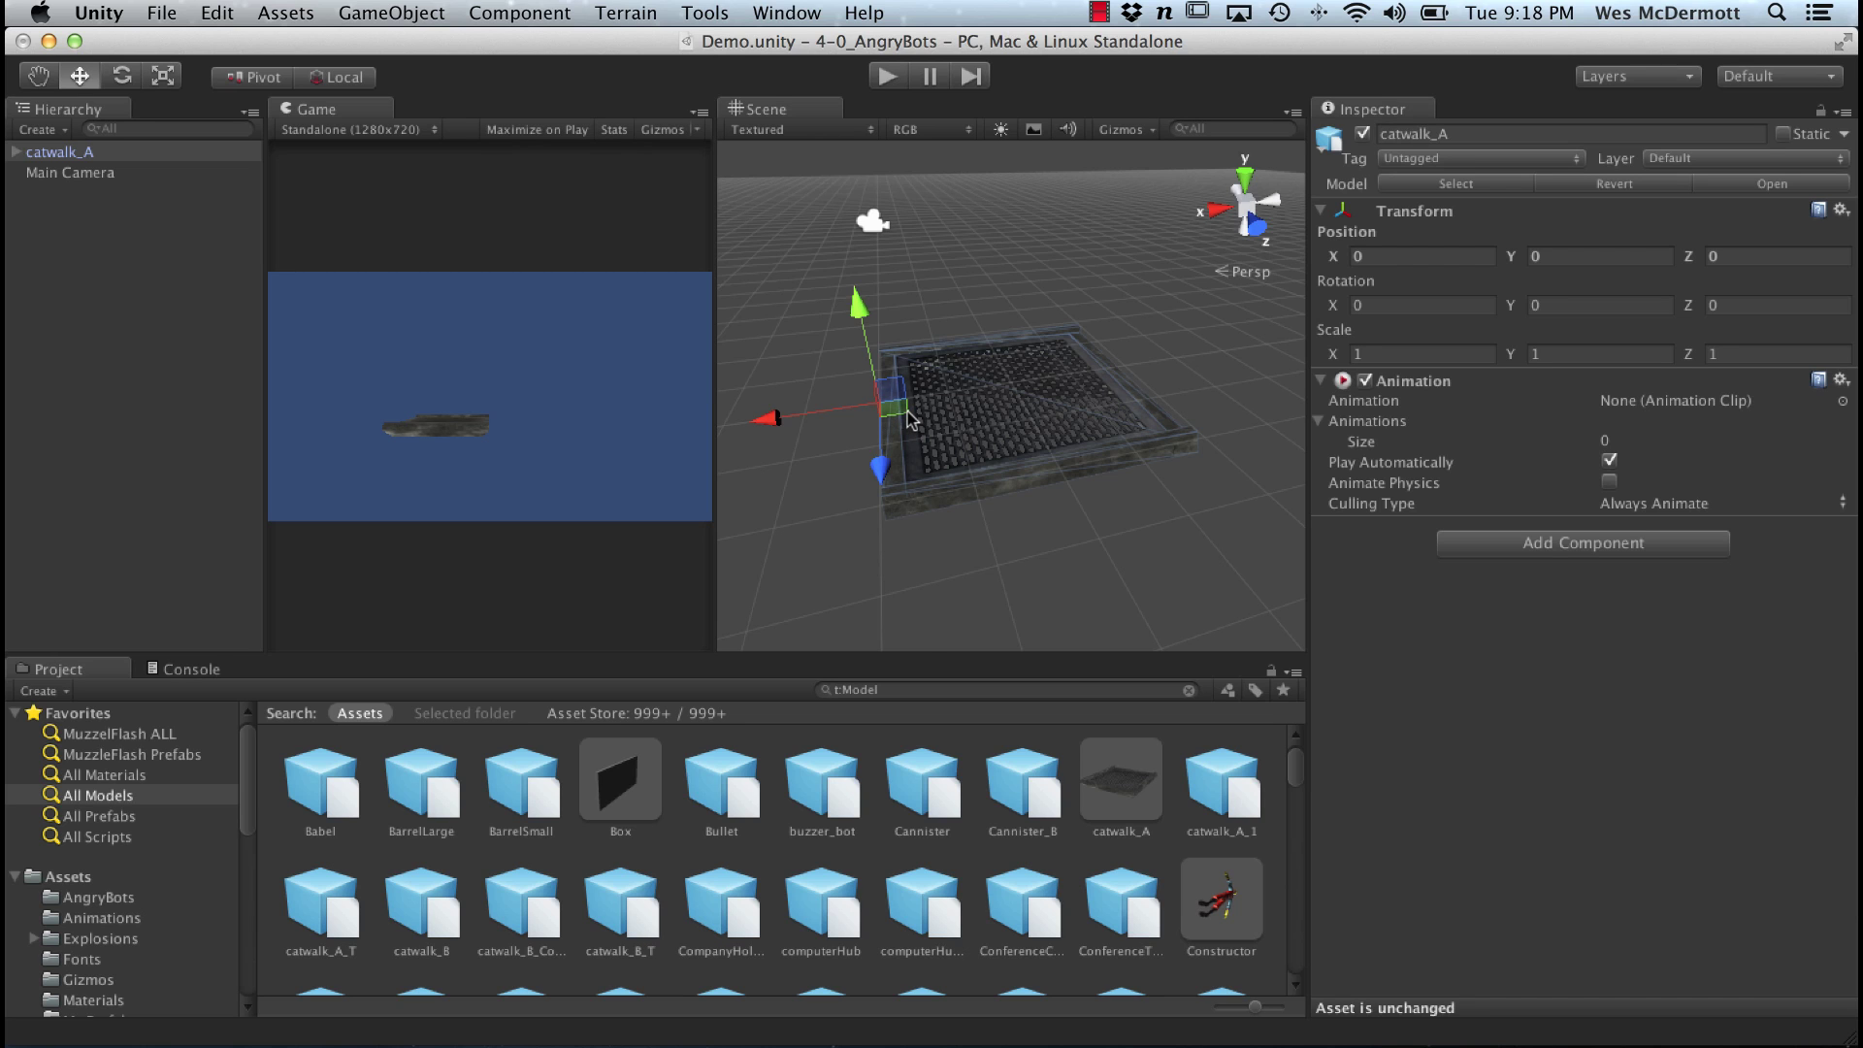
key("e")
left_click_drag(969, 407, 806, 311, "alt")
key("super+z")
scroll(982, 456, "down", 2)
middle_click_drag(982, 462, 1030, 472)
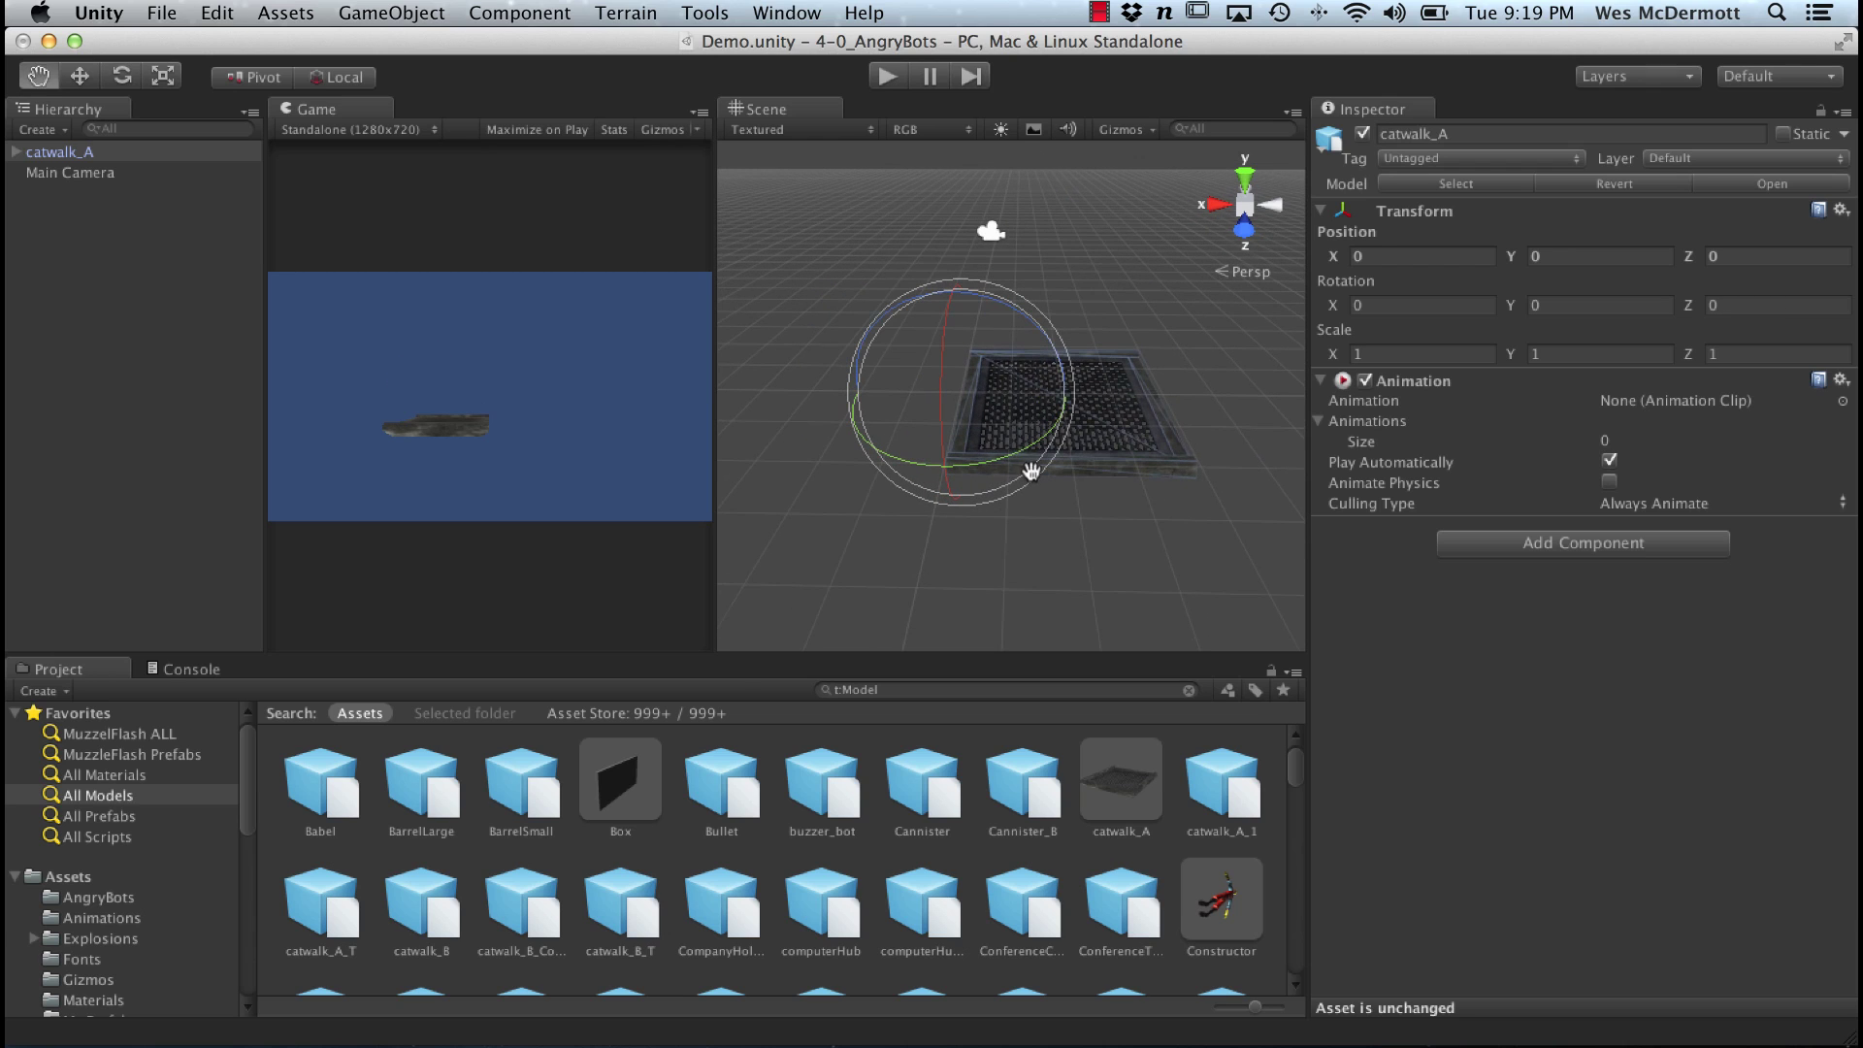
Step: Set the transform handle placement to Center for catwalk_A and activate the Move tool
left_click(250, 83)
right_click_drag(790, 333, 1016, 378, "alt")
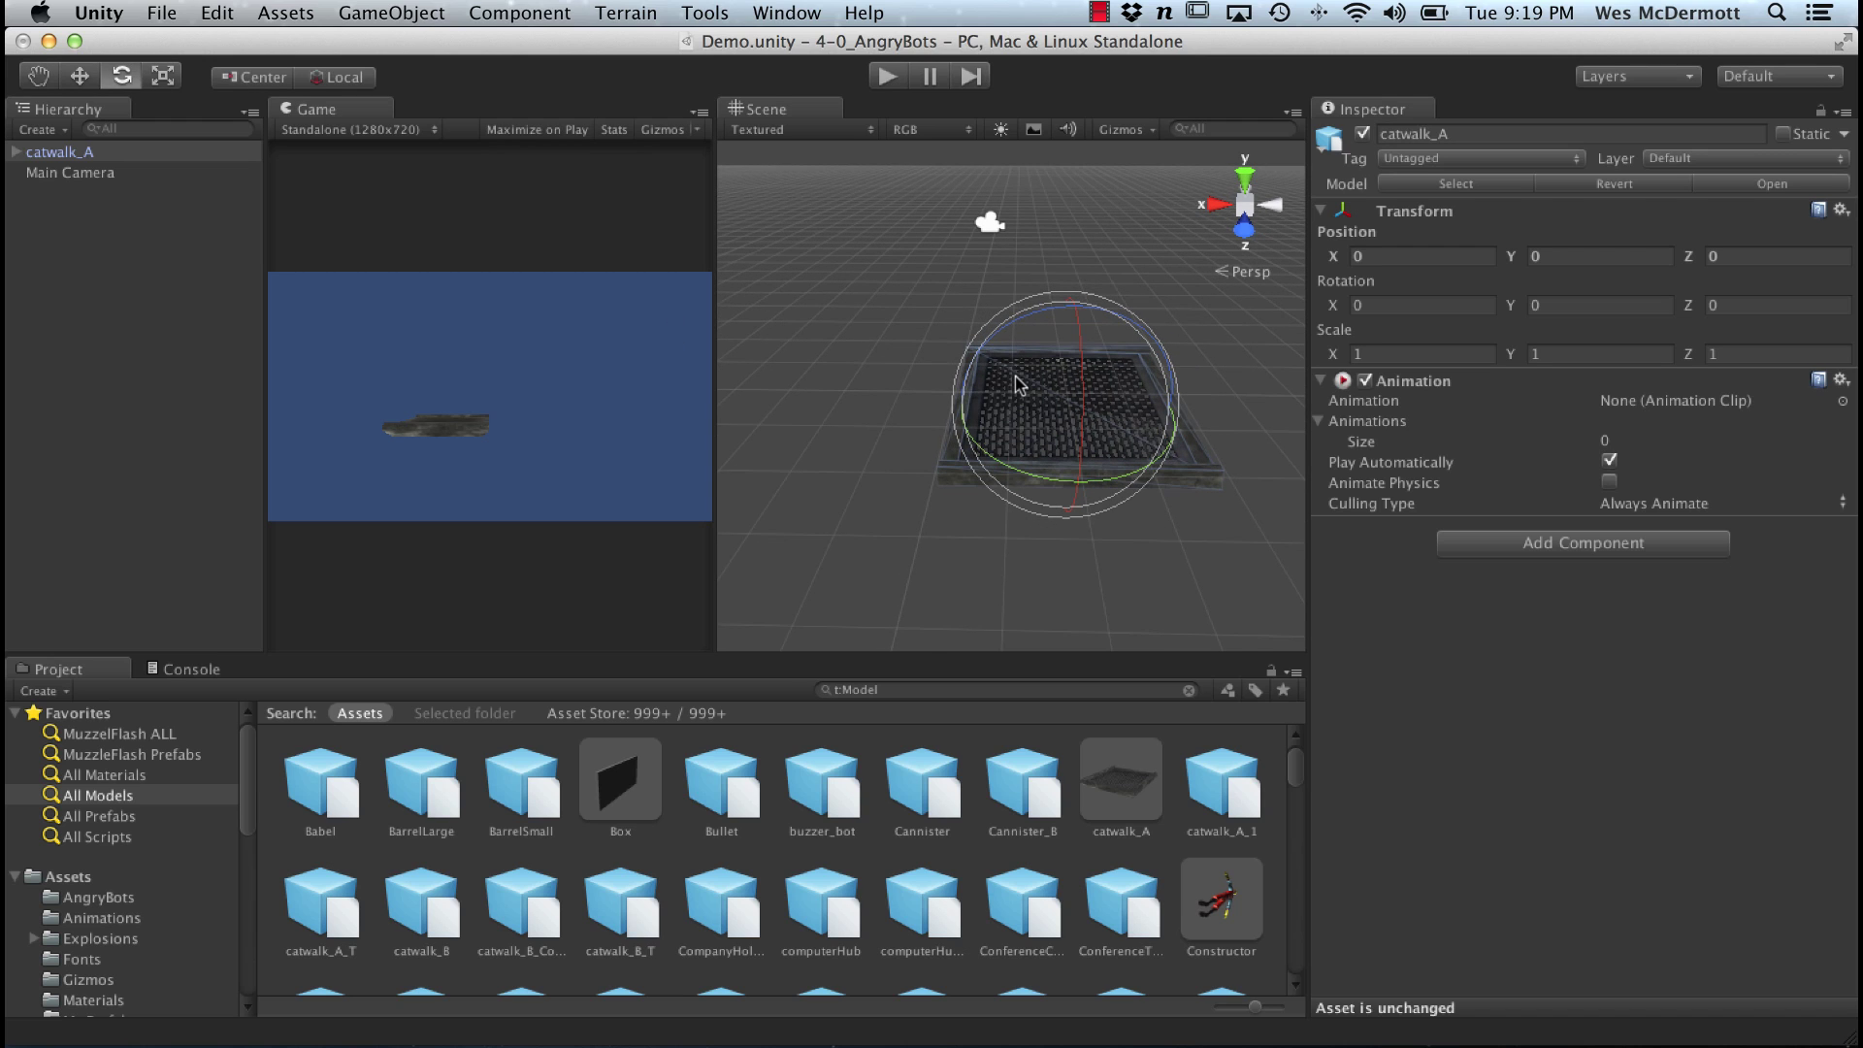
key("w")
mouse_move(1017, 384)
left_mouse_down("alt")
mouse_move(1115, 424)
mouse_move(1024, 475)
mouse_move(1048, 407)
mouse_move(984, 437)
mouse_move(1074, 387)
mouse_move(1016, 413)
left_mouse_up("alt")
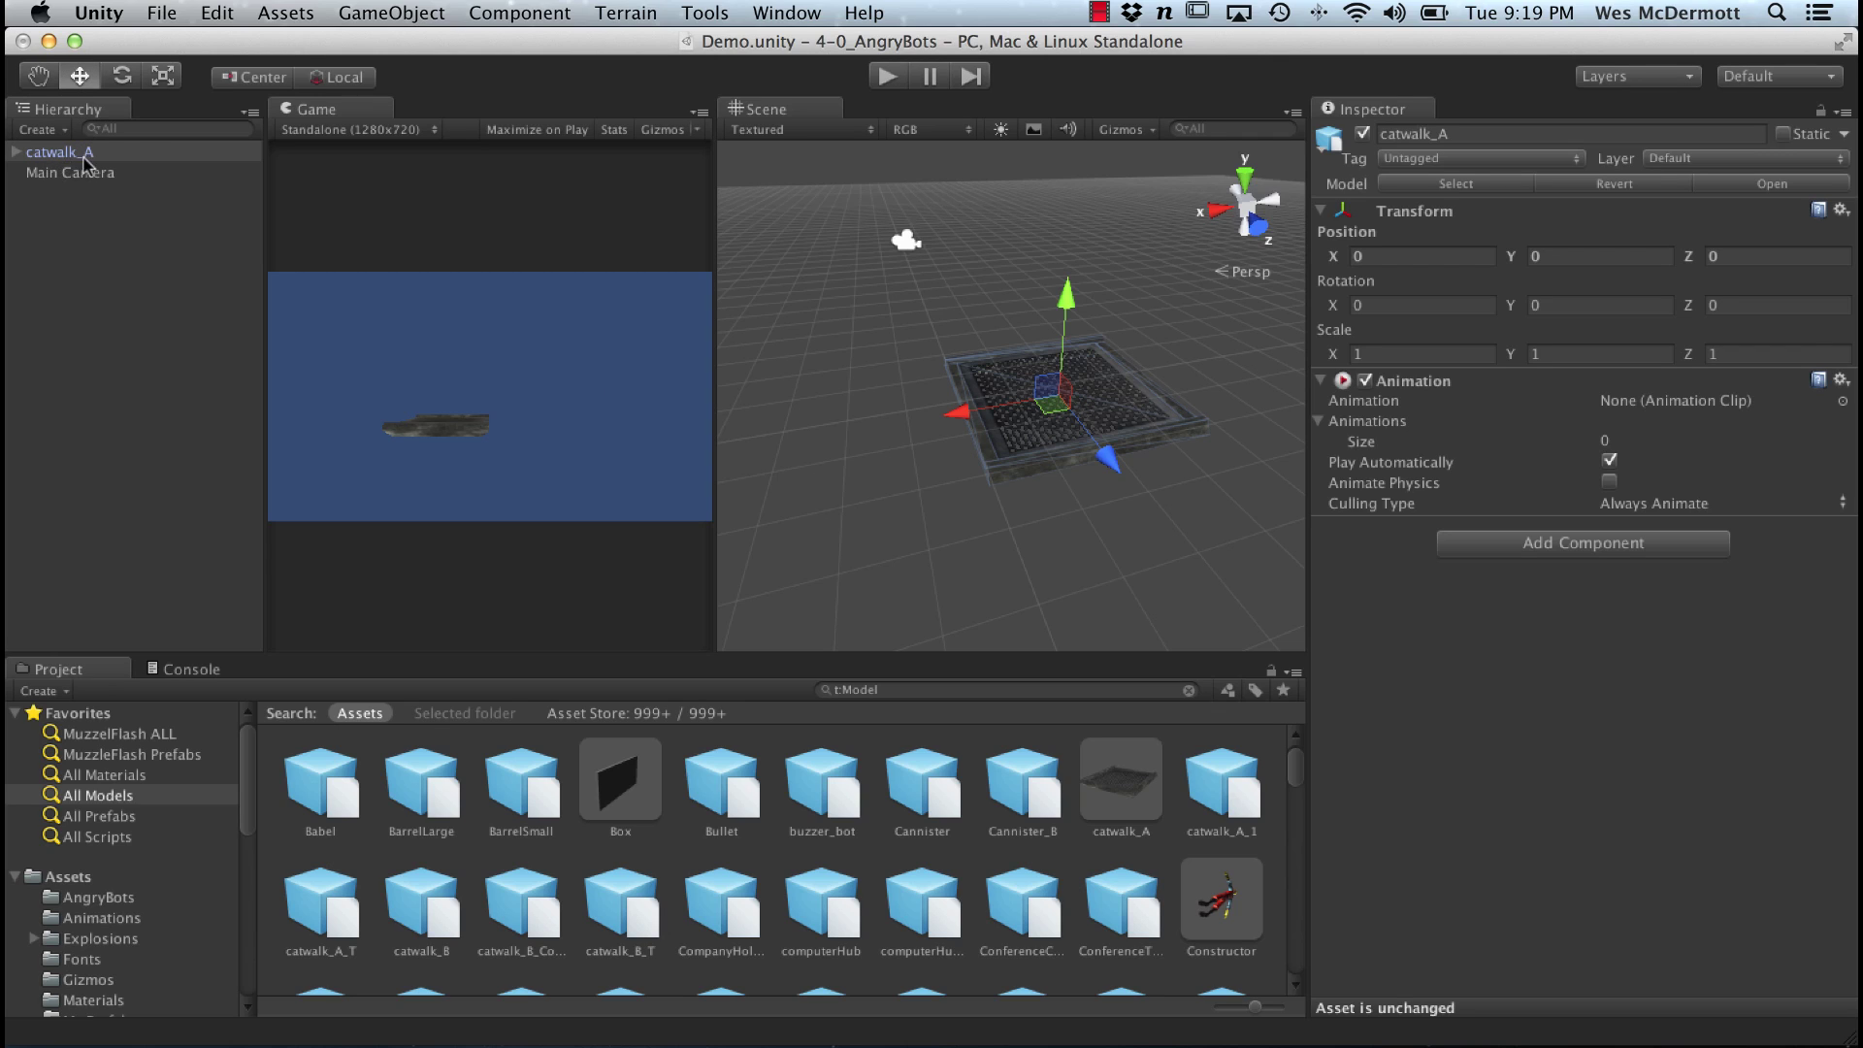
left_click_drag(951, 428, 1054, 504, "alt")
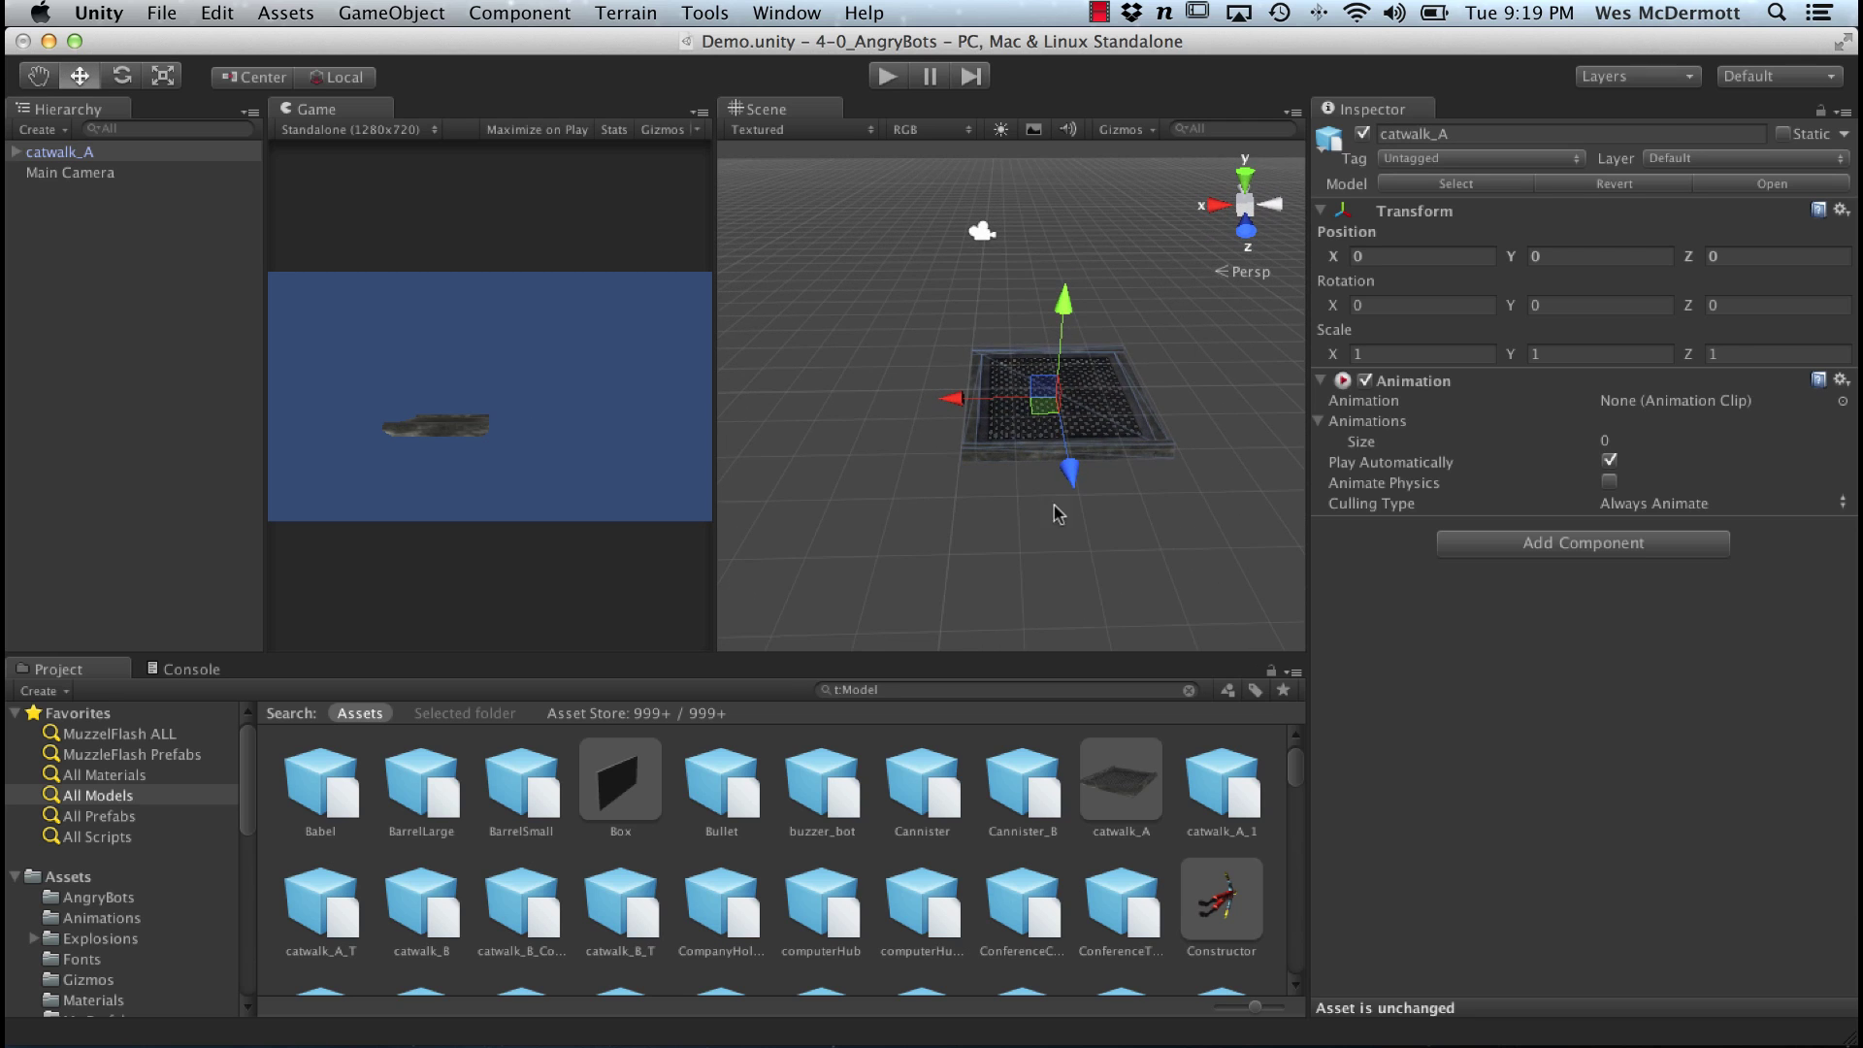
Step: Duplicate catwalk_A and move the copy along the X axis to about 4.4, beside the original
left_click(217, 14)
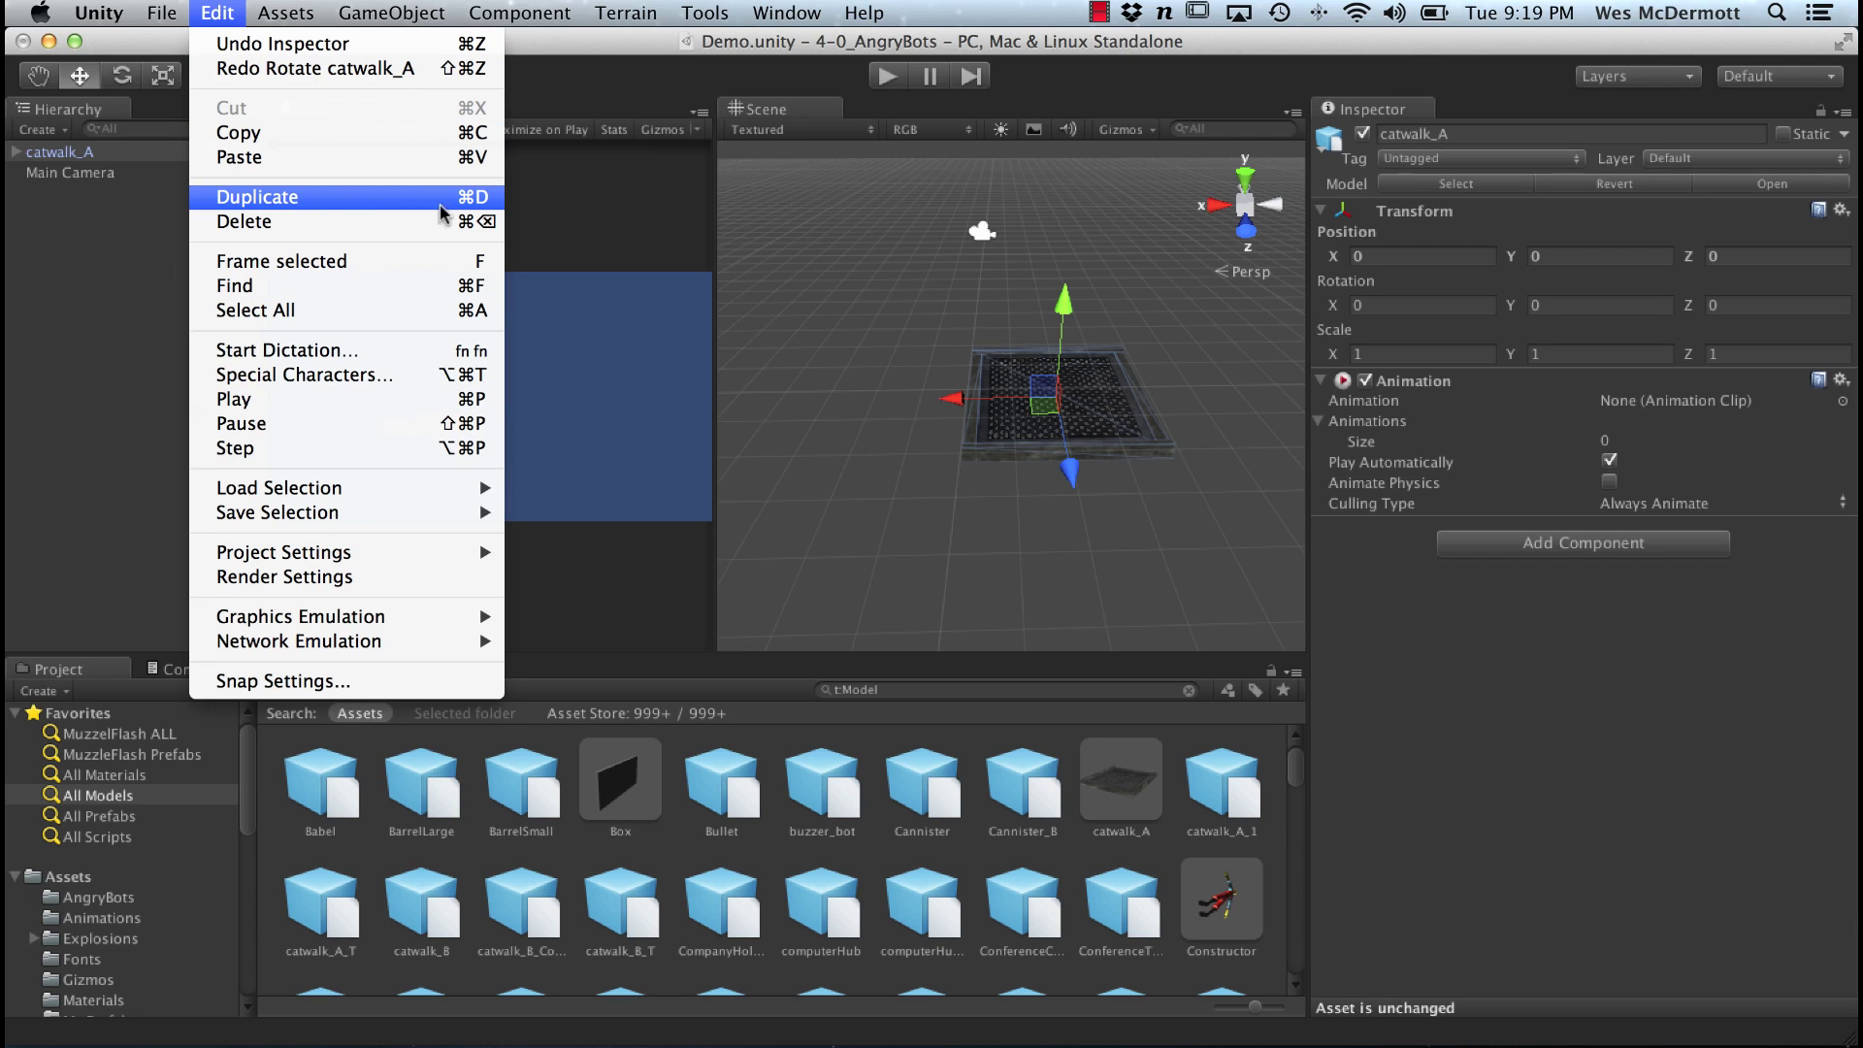
left_click(409, 197)
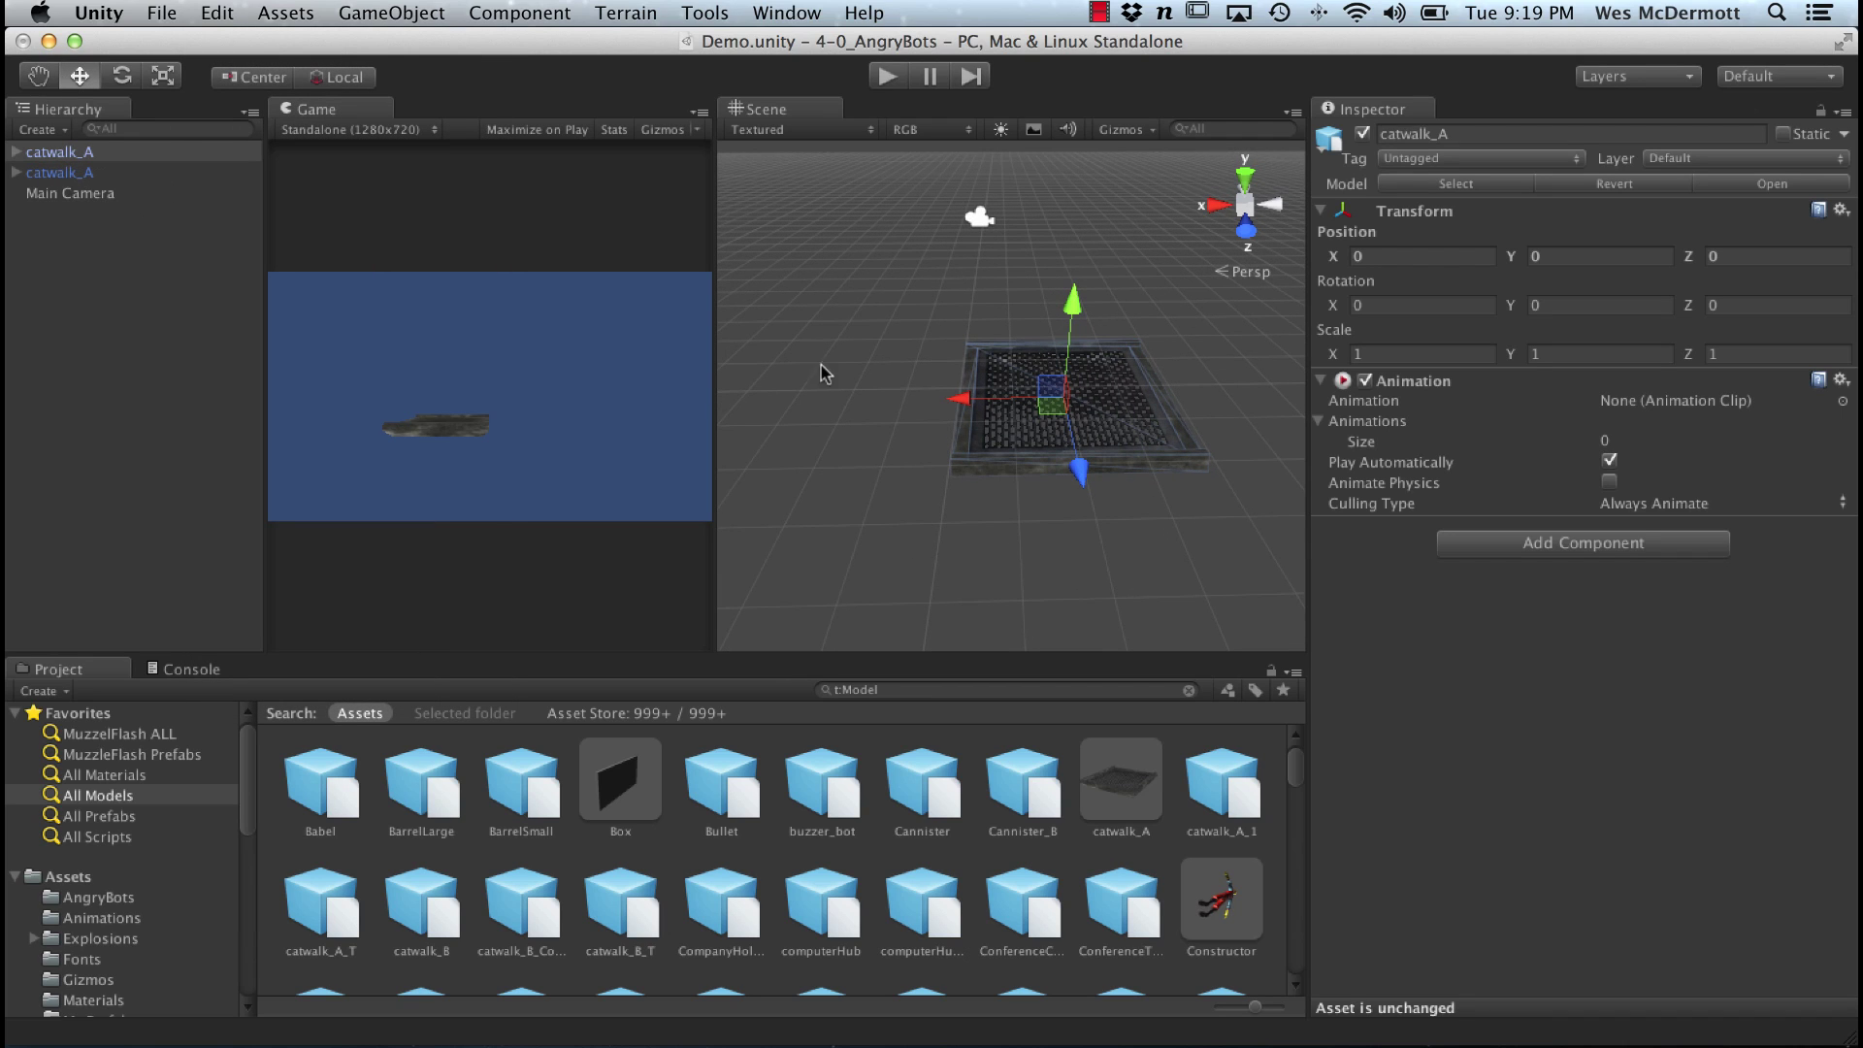
left_click_drag(975, 448, 886, 397, "alt")
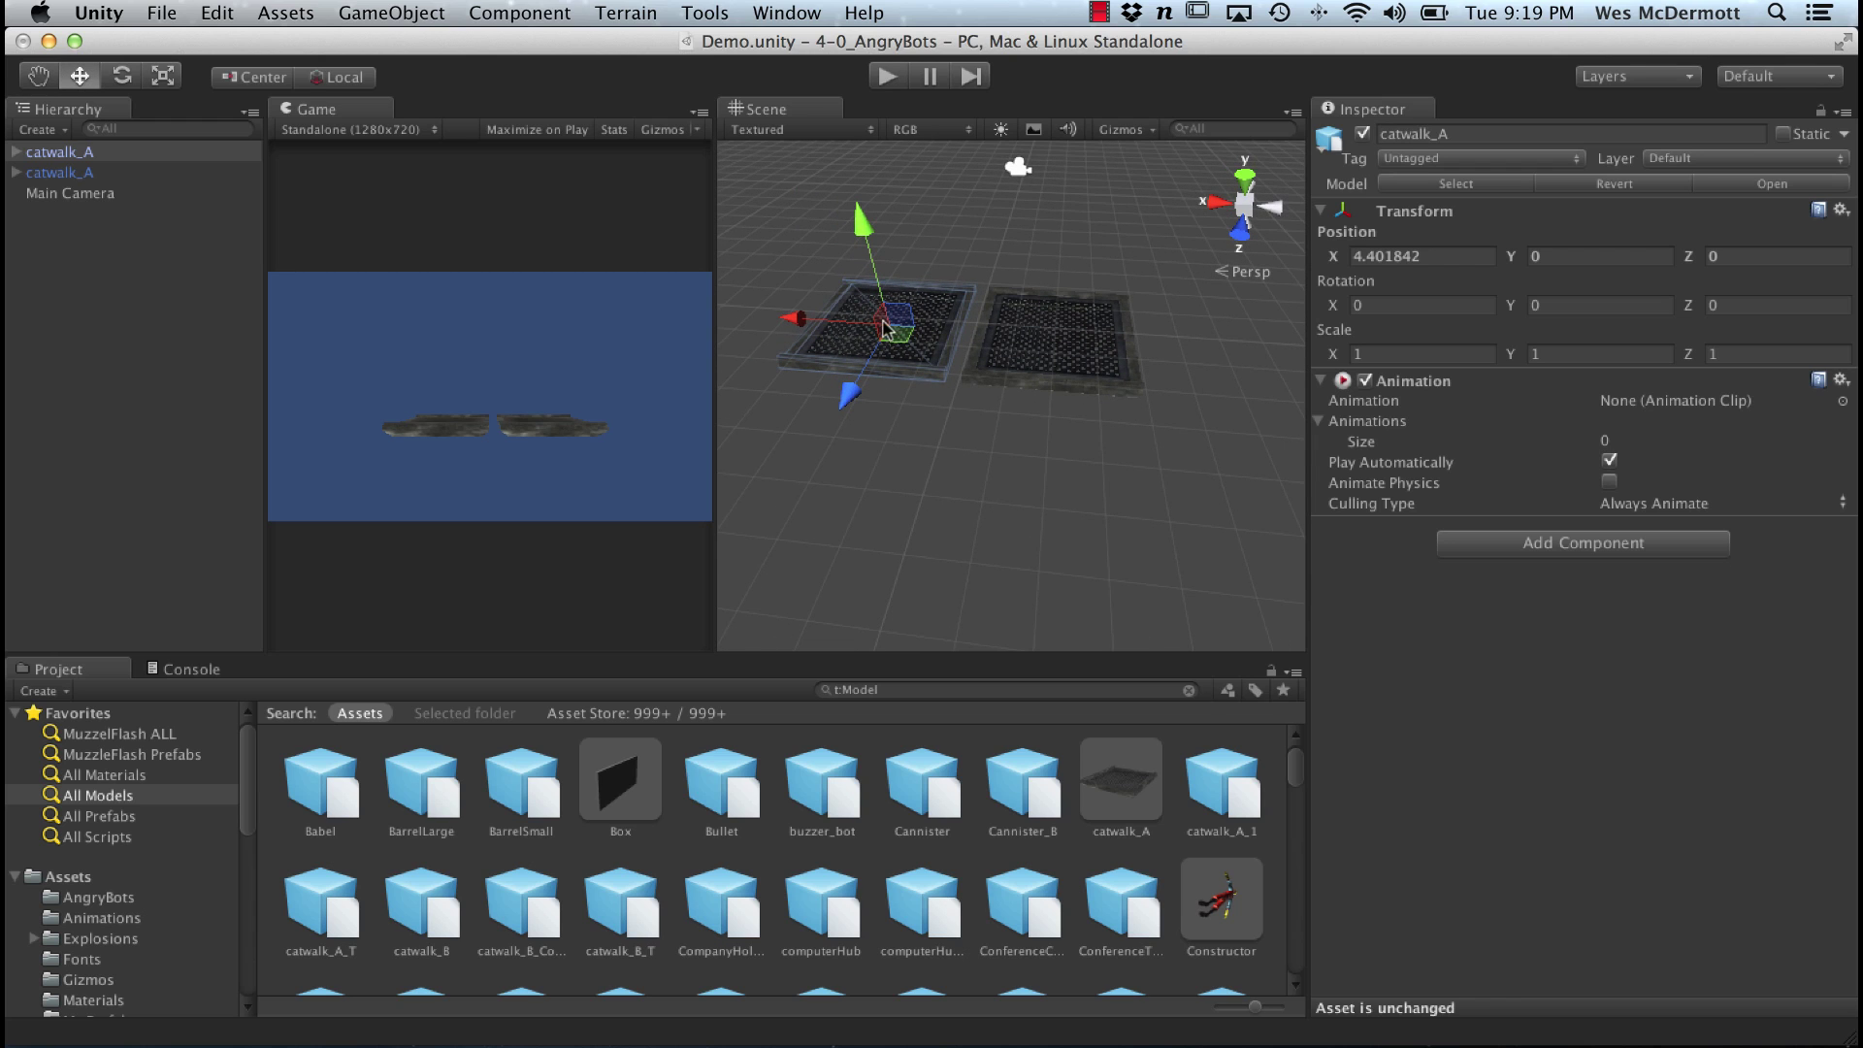
left_click_drag(955, 434, 924, 468, "alt")
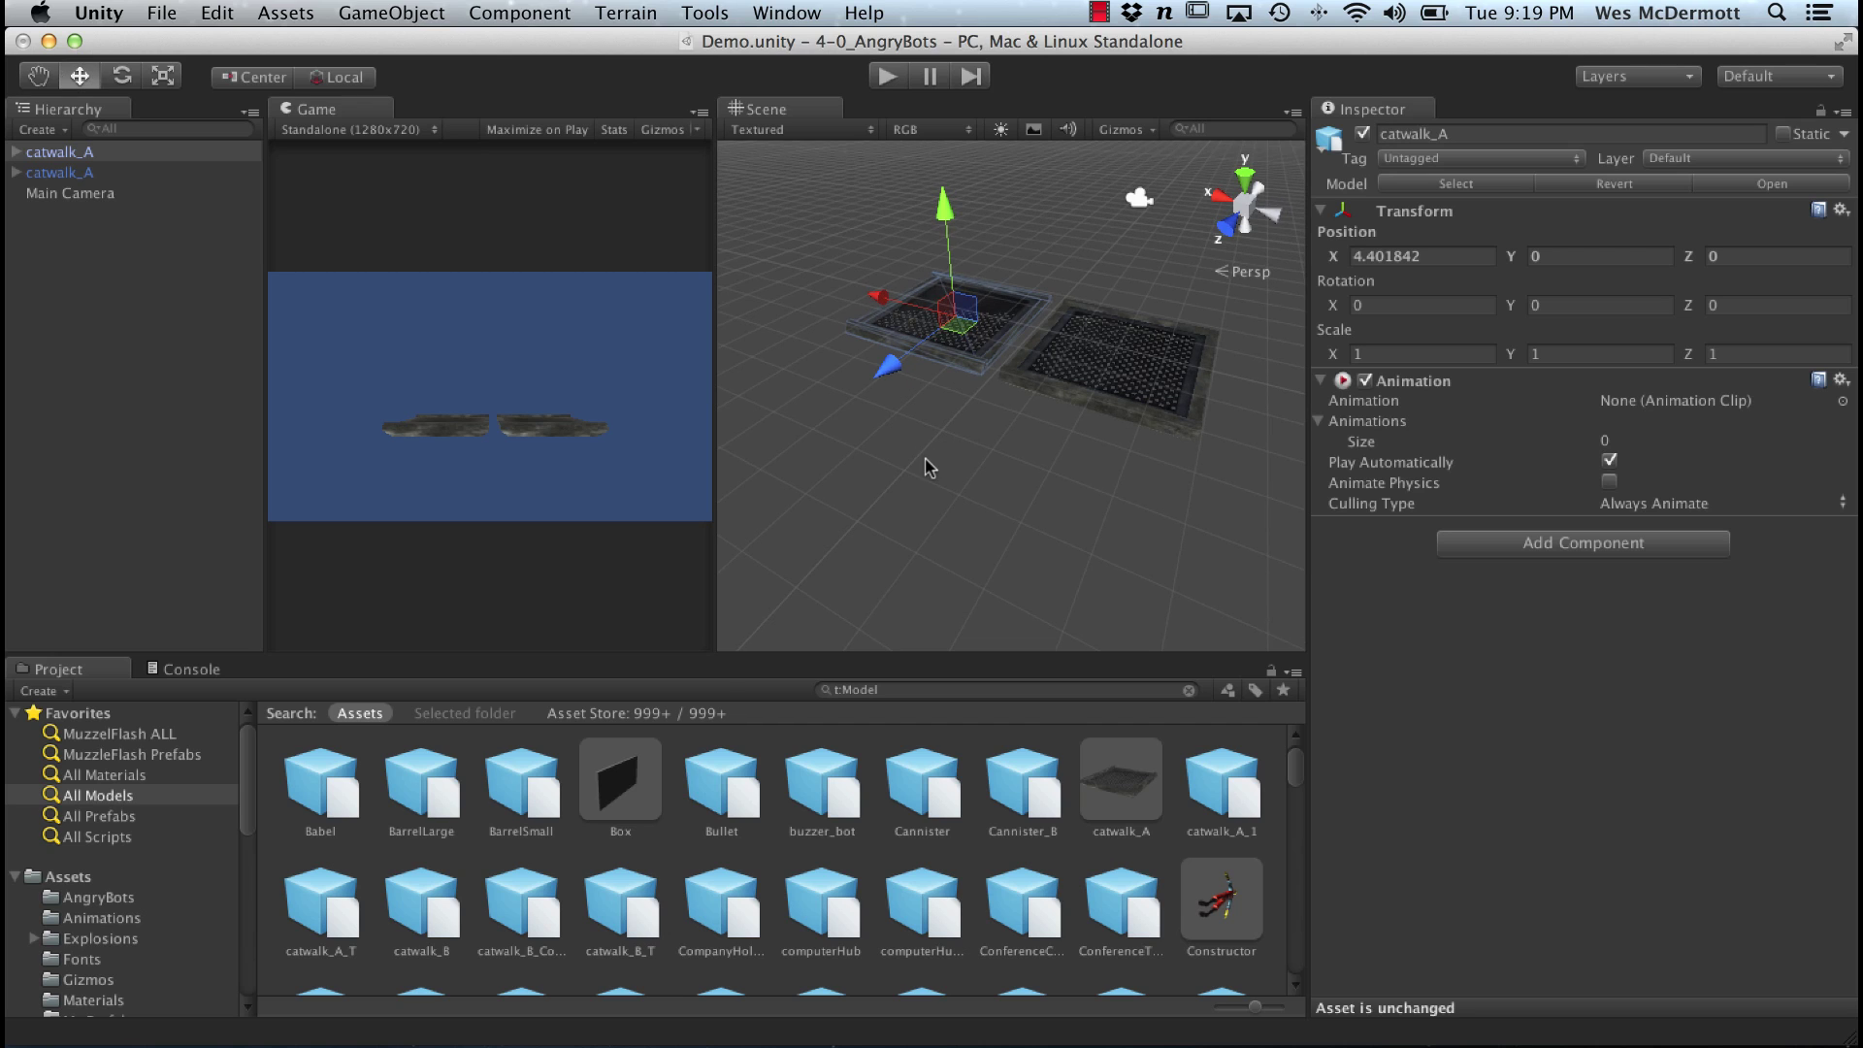
Step: Examine the gap between the two catwalk_A pieces and their facing corners up close
left_click(1078, 328)
left_click(961, 325)
left_click(1128, 377)
left_click_drag(996, 445, 1069, 463, "alt")
left_click(976, 349)
right_click_drag(975, 354, 1035, 404, "alt")
left_click_drag(1035, 404, 990, 445, "alt")
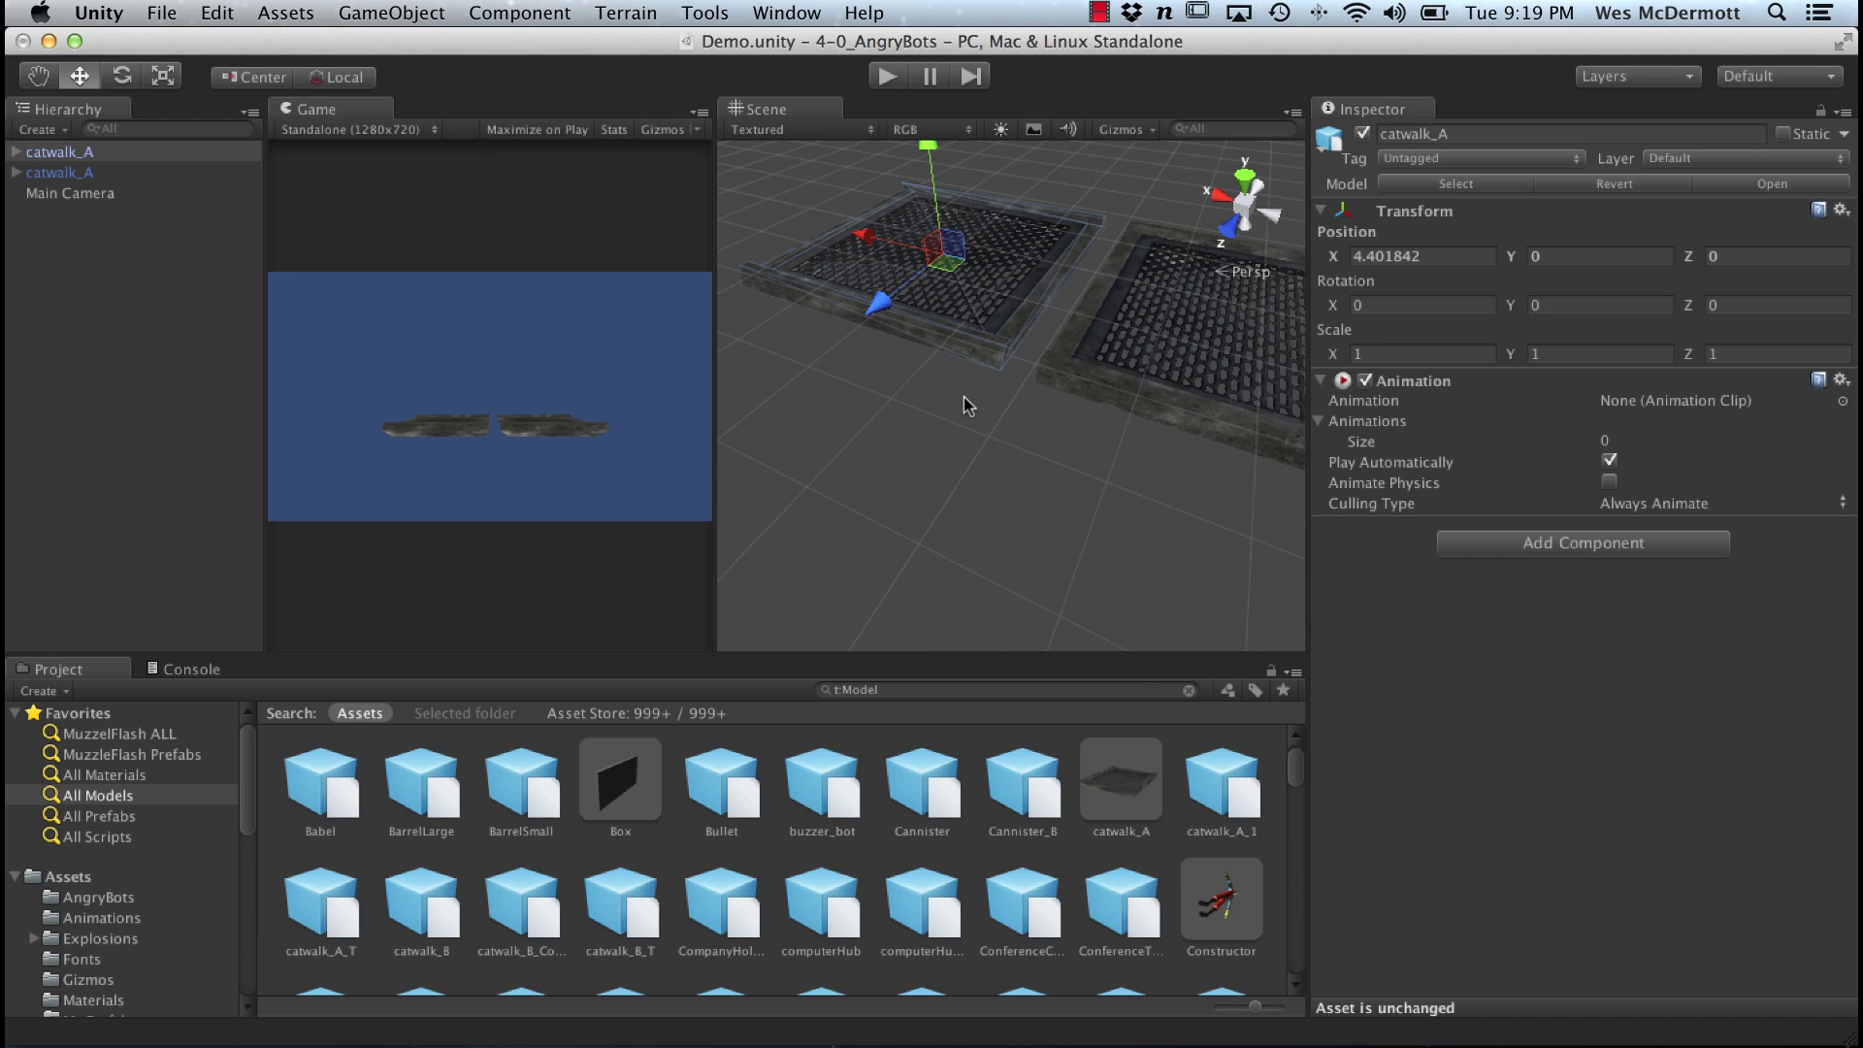
left_click_drag(994, 221, 990, 379, "alt")
left_click_drag(1036, 457, 1025, 405, "alt")
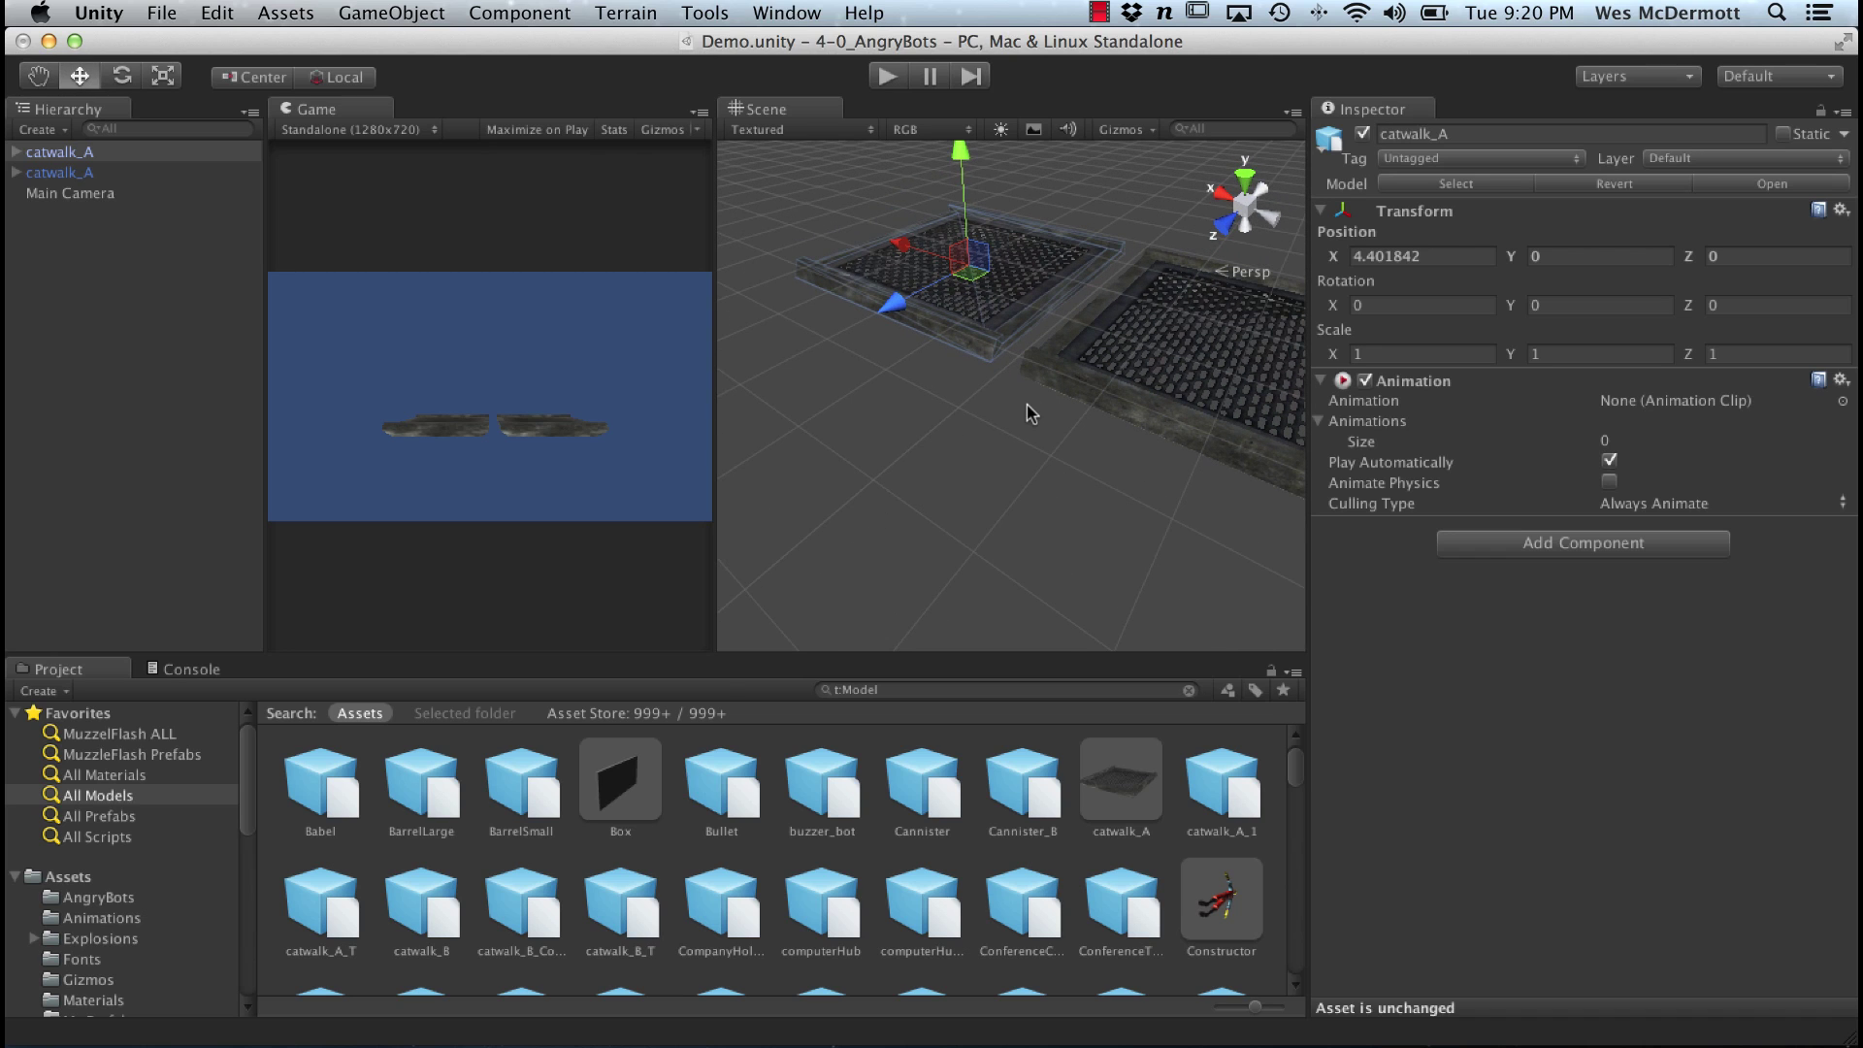
Step: Vertex-snap the copy's lower front corner to the matching corner of the original catwalk, placing the copy at X 4
key("v")
left_click_drag(994, 359, 1142, 259)
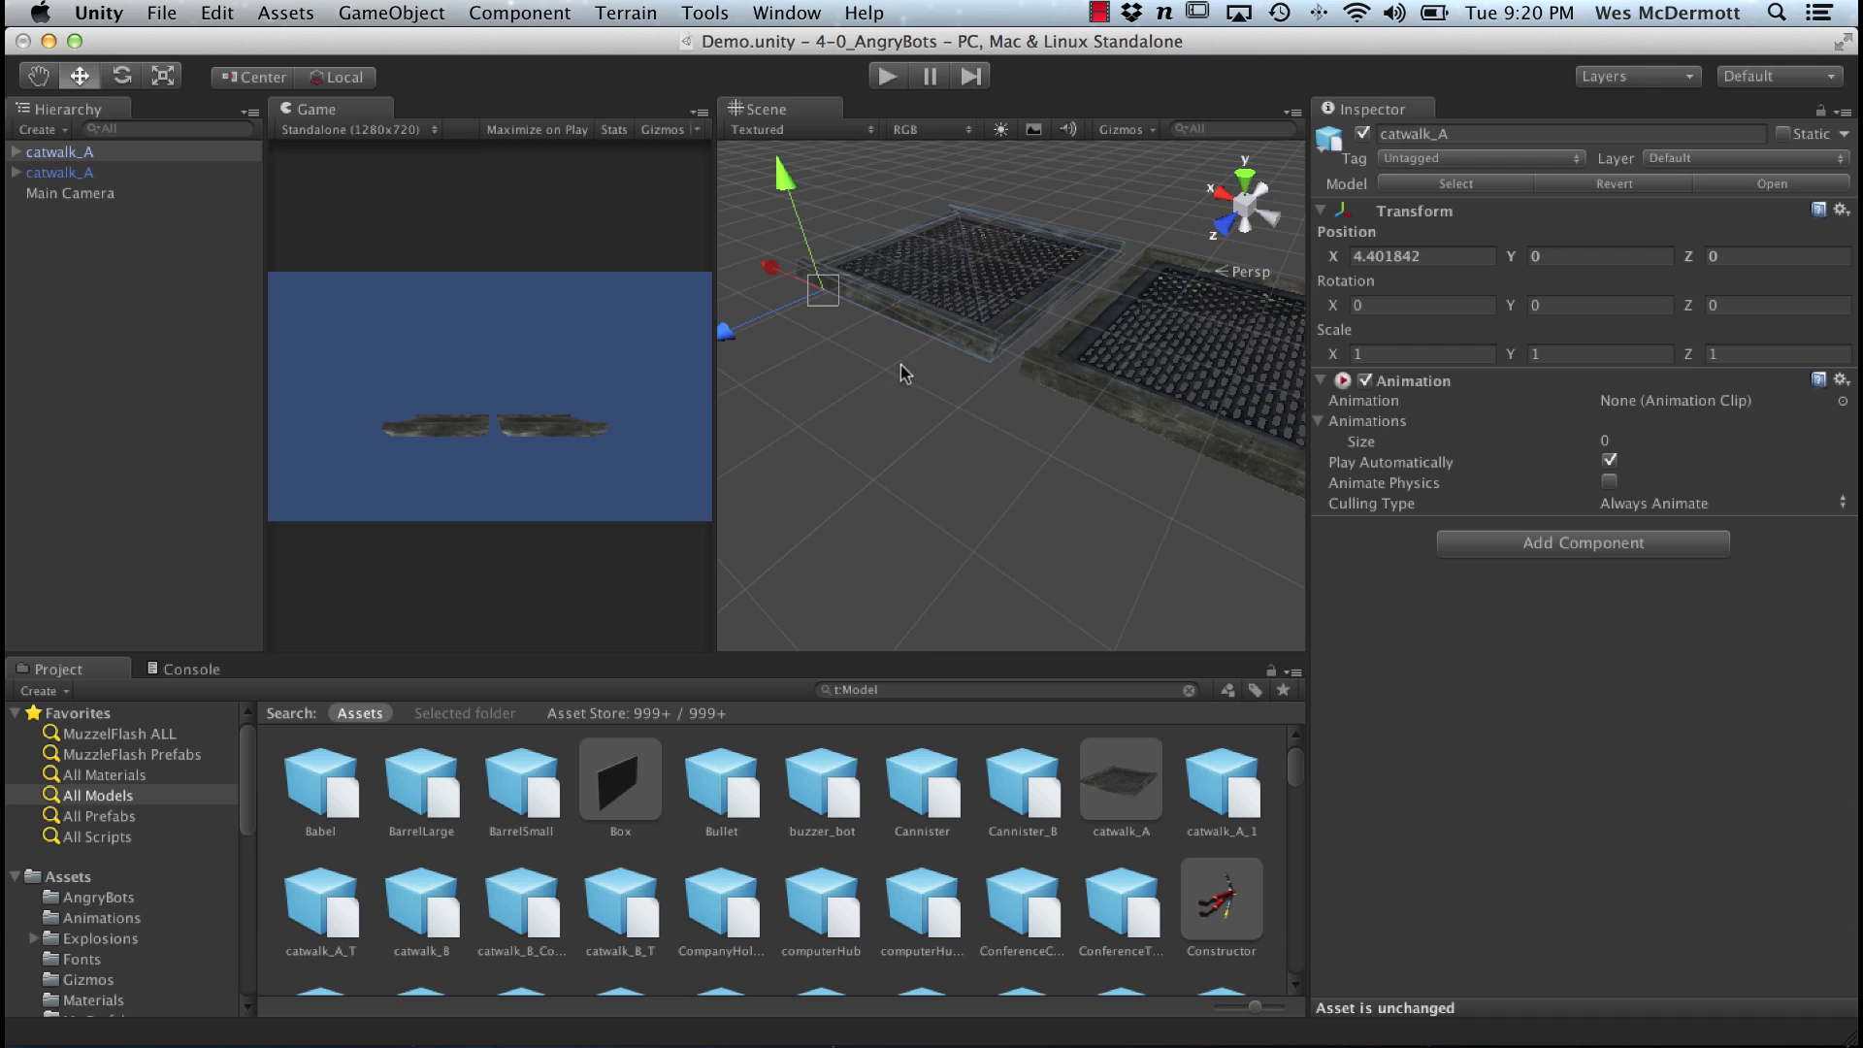
mouse_move(982, 383)
right_mouse_down("alt")
mouse_move(1068, 457)
mouse_move(1006, 452)
mouse_move(1172, 428)
mouse_move(986, 355)
right_mouse_up("alt")
left_click_drag(978, 343, 989, 438, "alt")
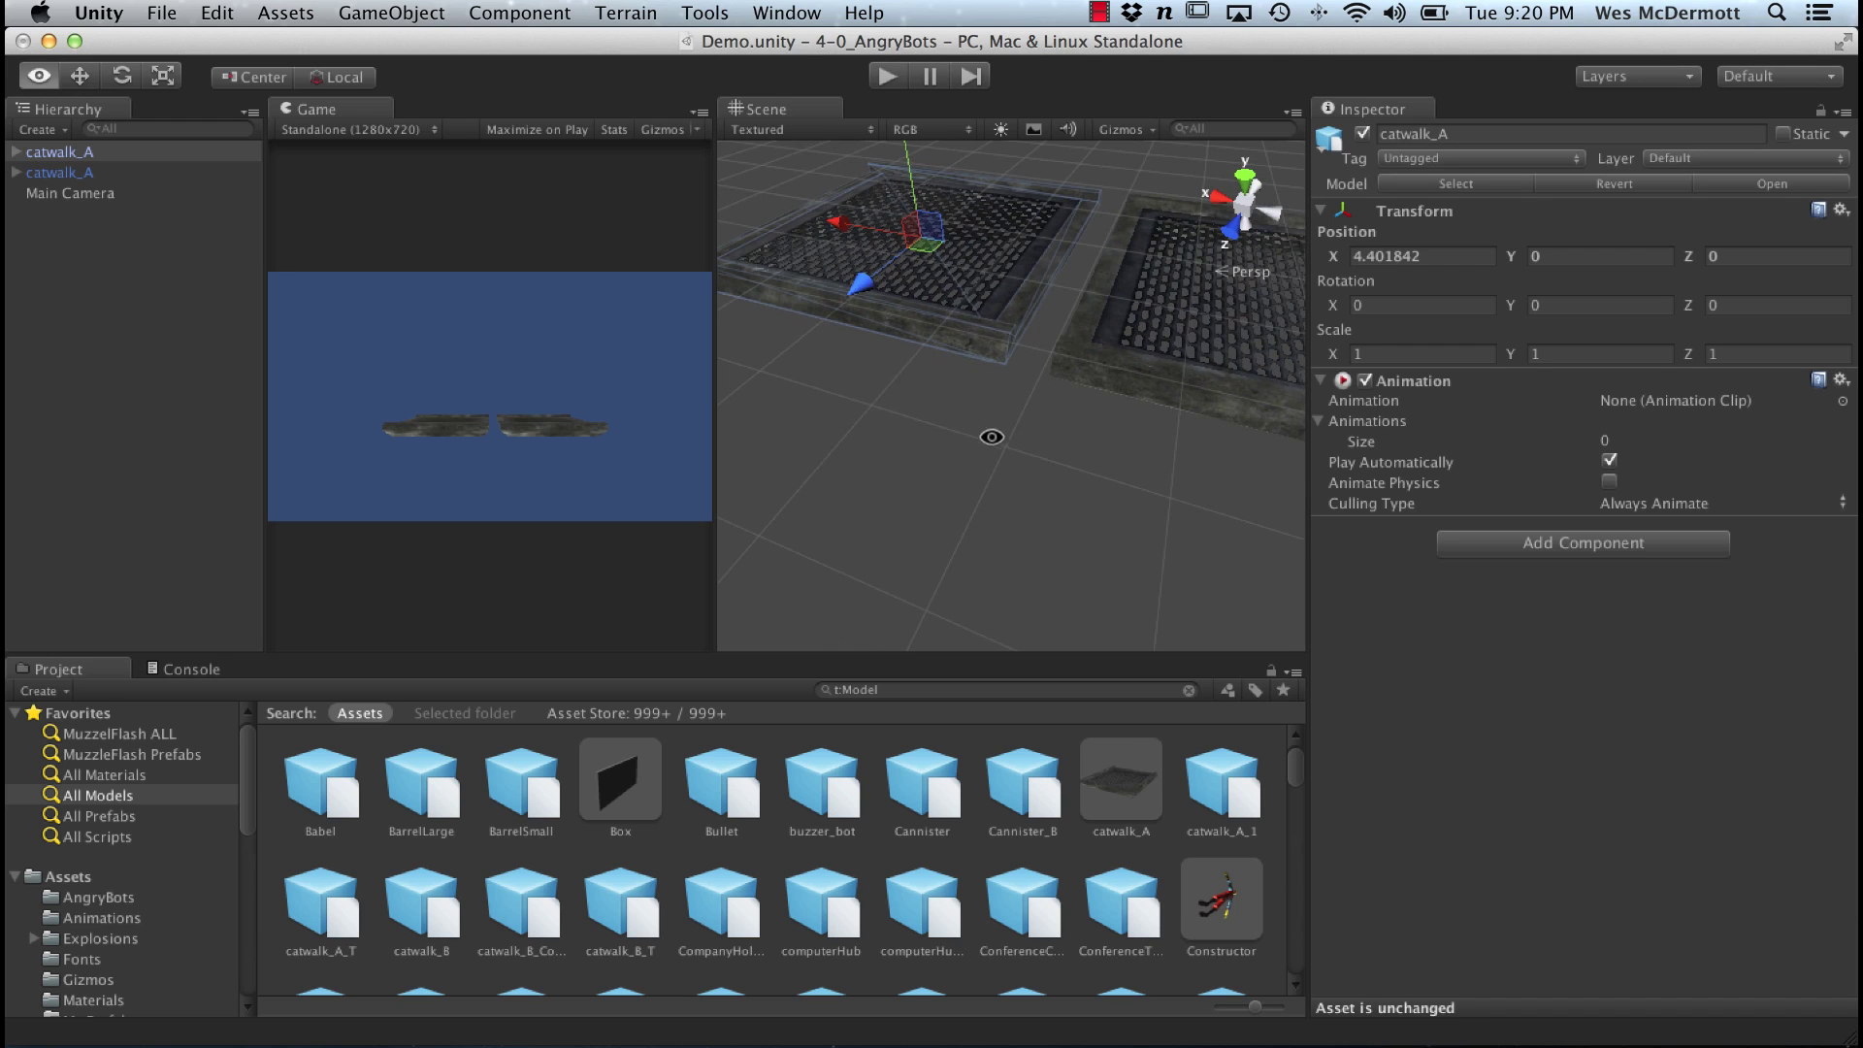
key("v")
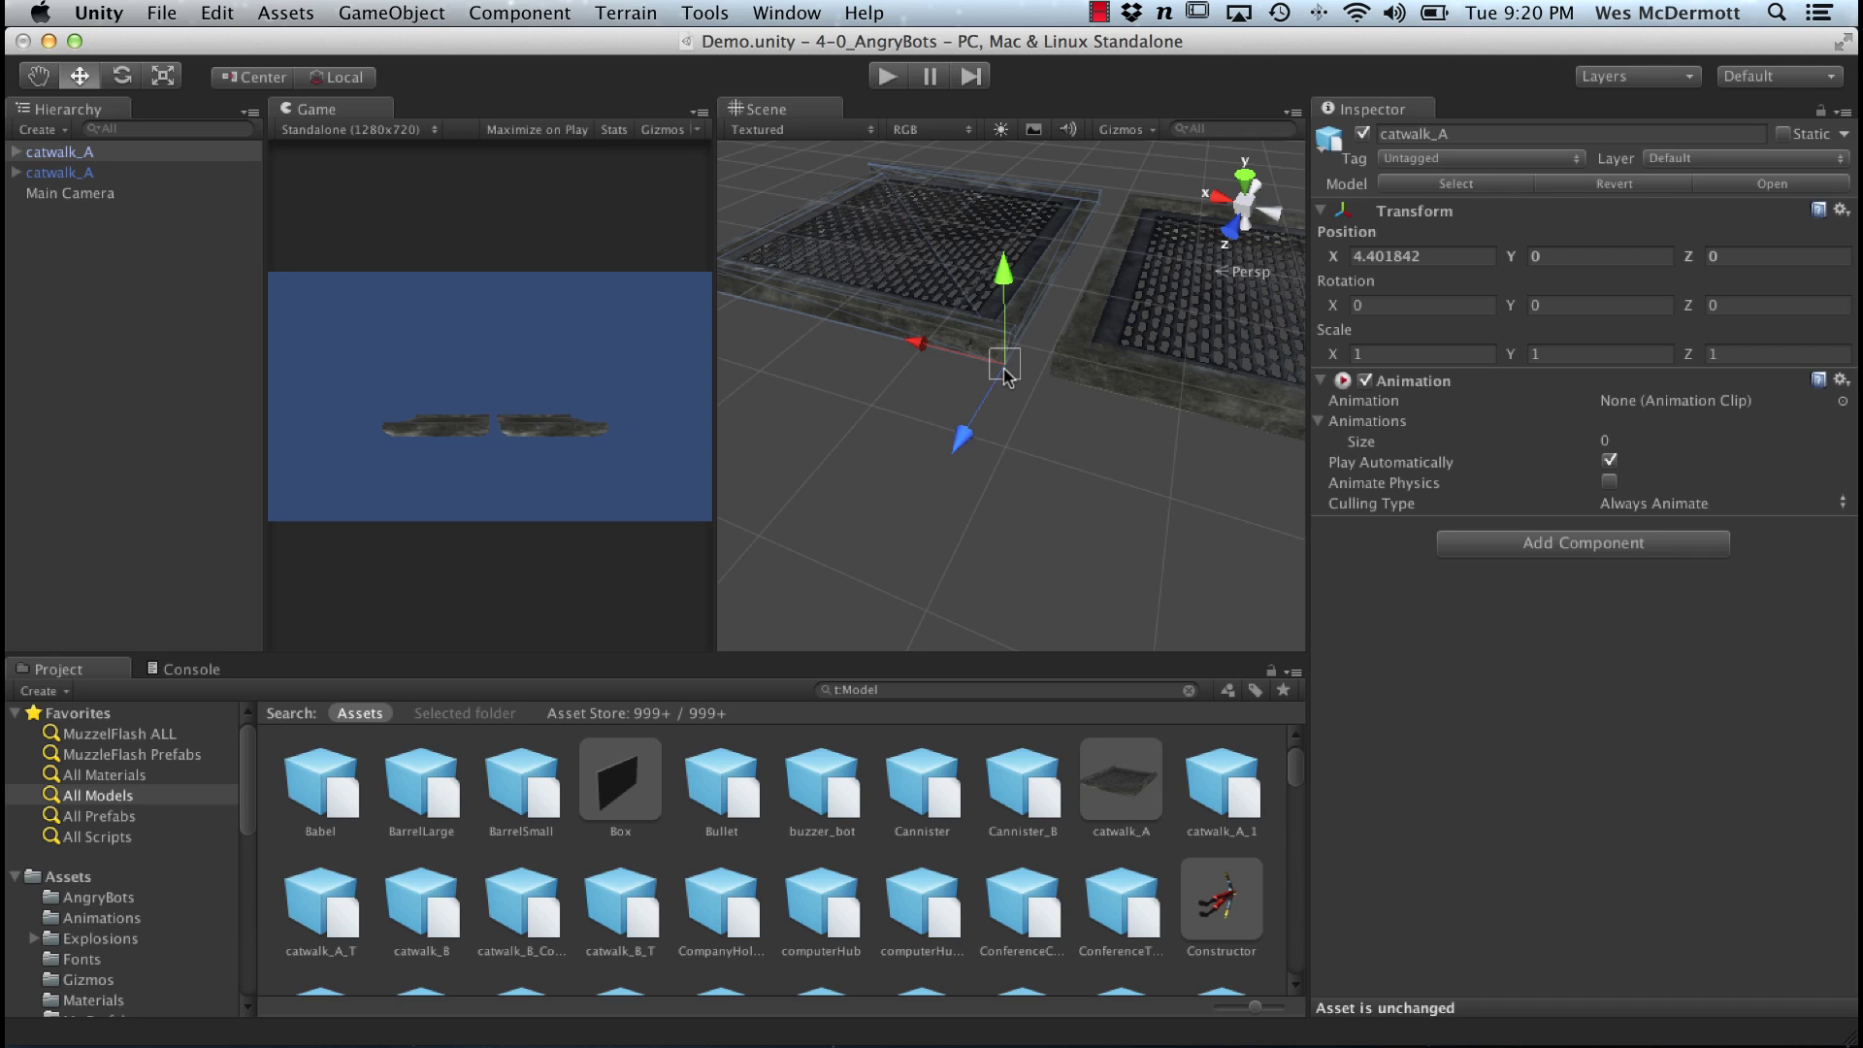
left_click_drag(1004, 373, 1048, 395)
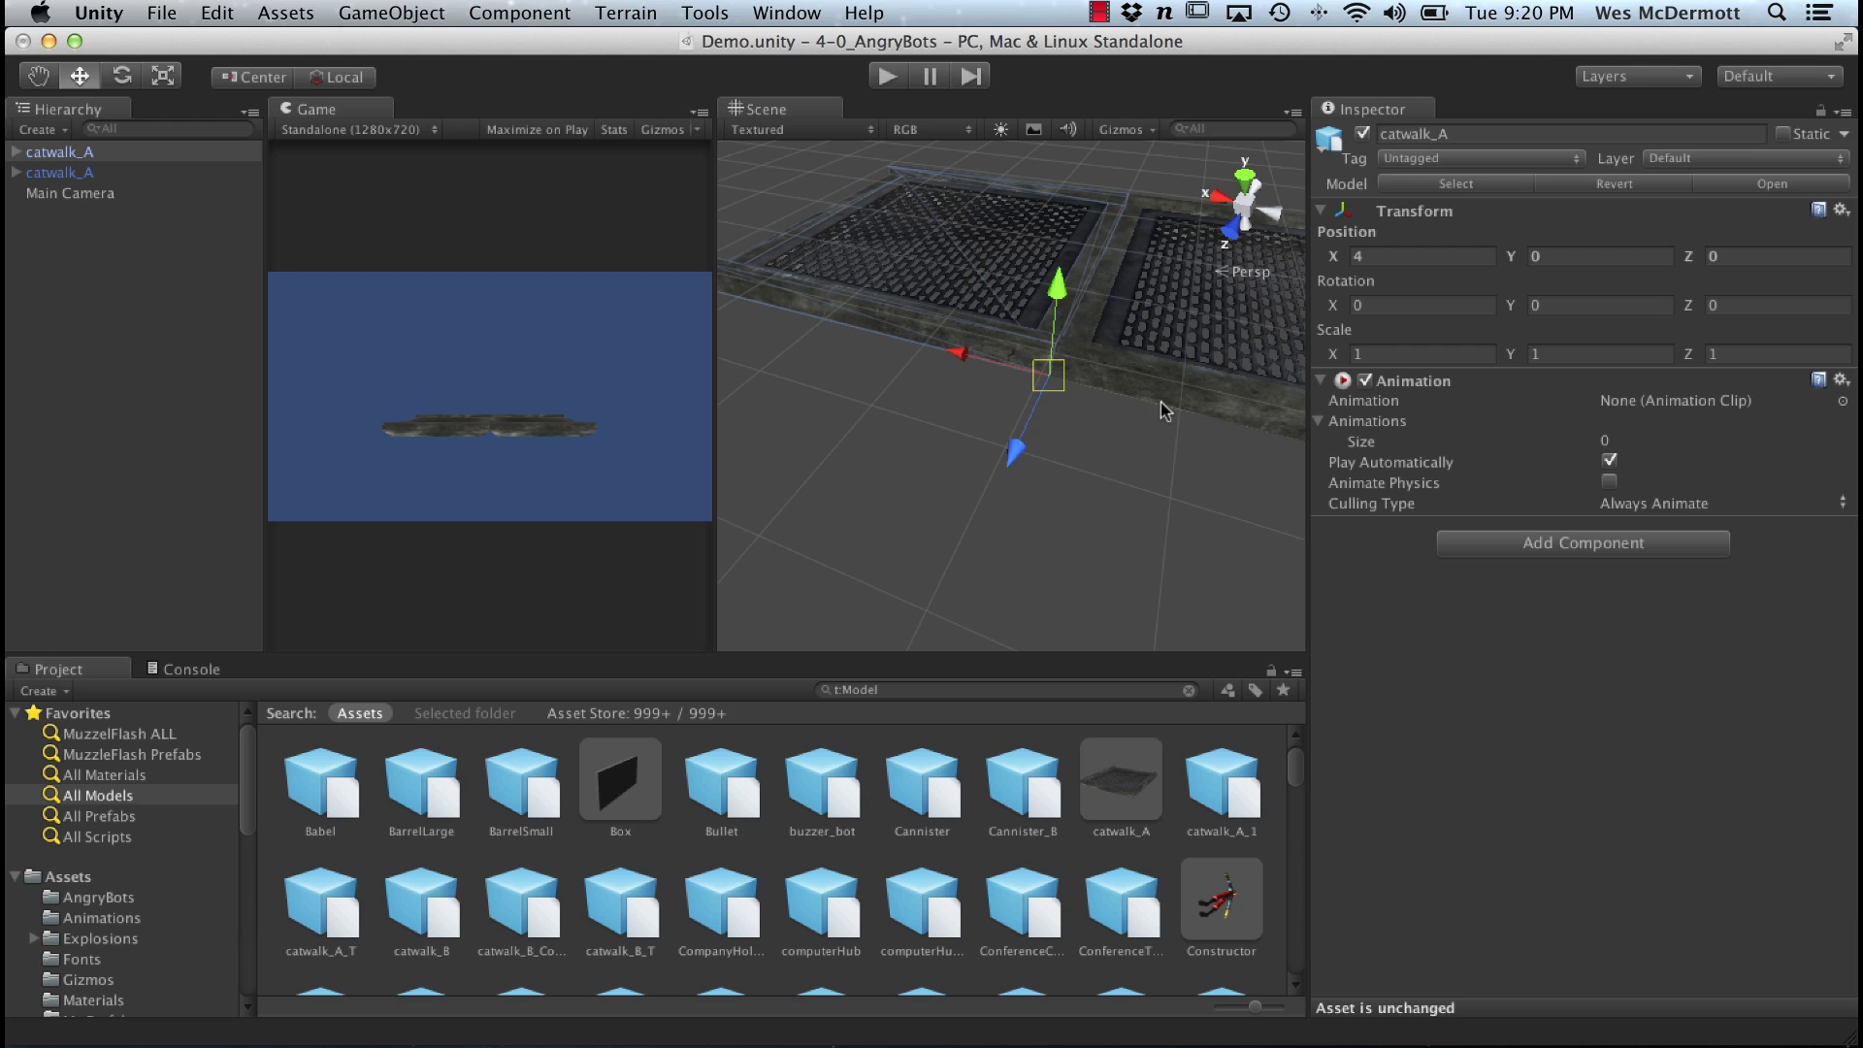
Step: Duplicate the catwalk at X 4, move the copy along the Z axis and vertex-snap it flush at Z 4
left_click_drag(1133, 488, 1052, 431, "alt")
left_click(1108, 531)
left_click(970, 386)
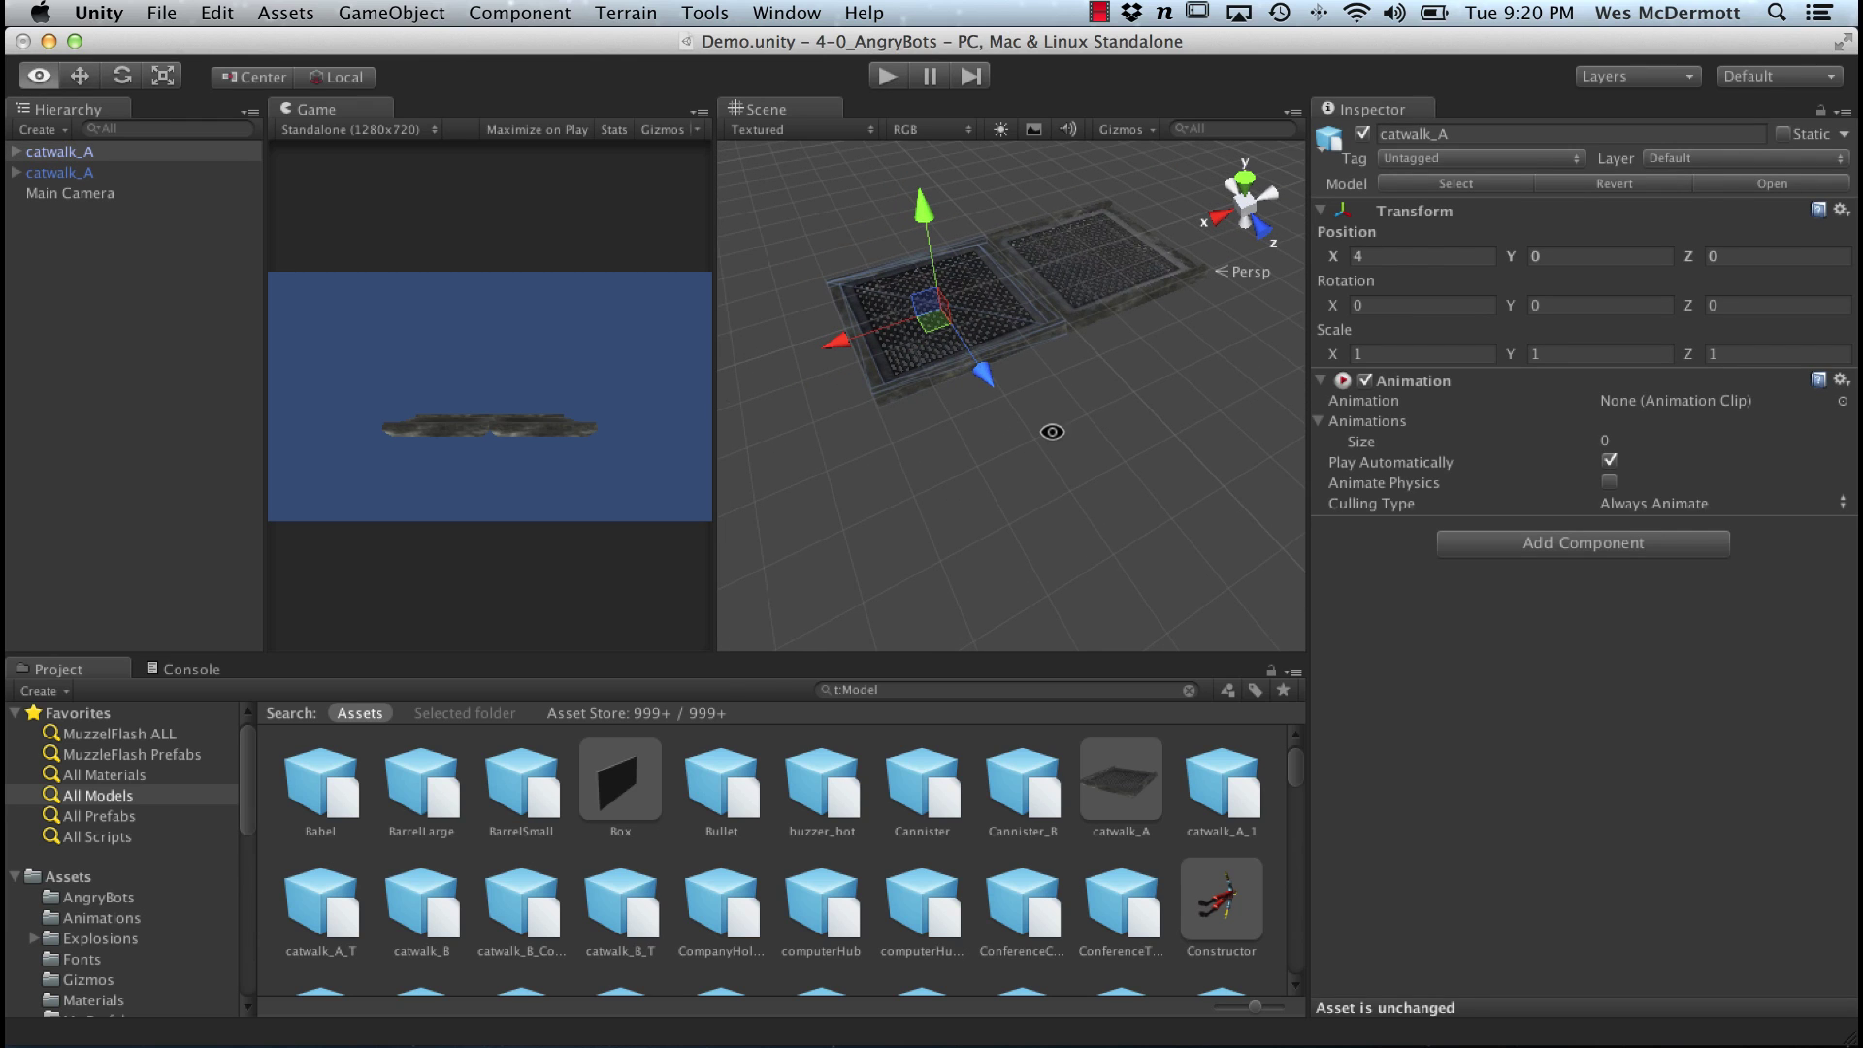
key("super+d")
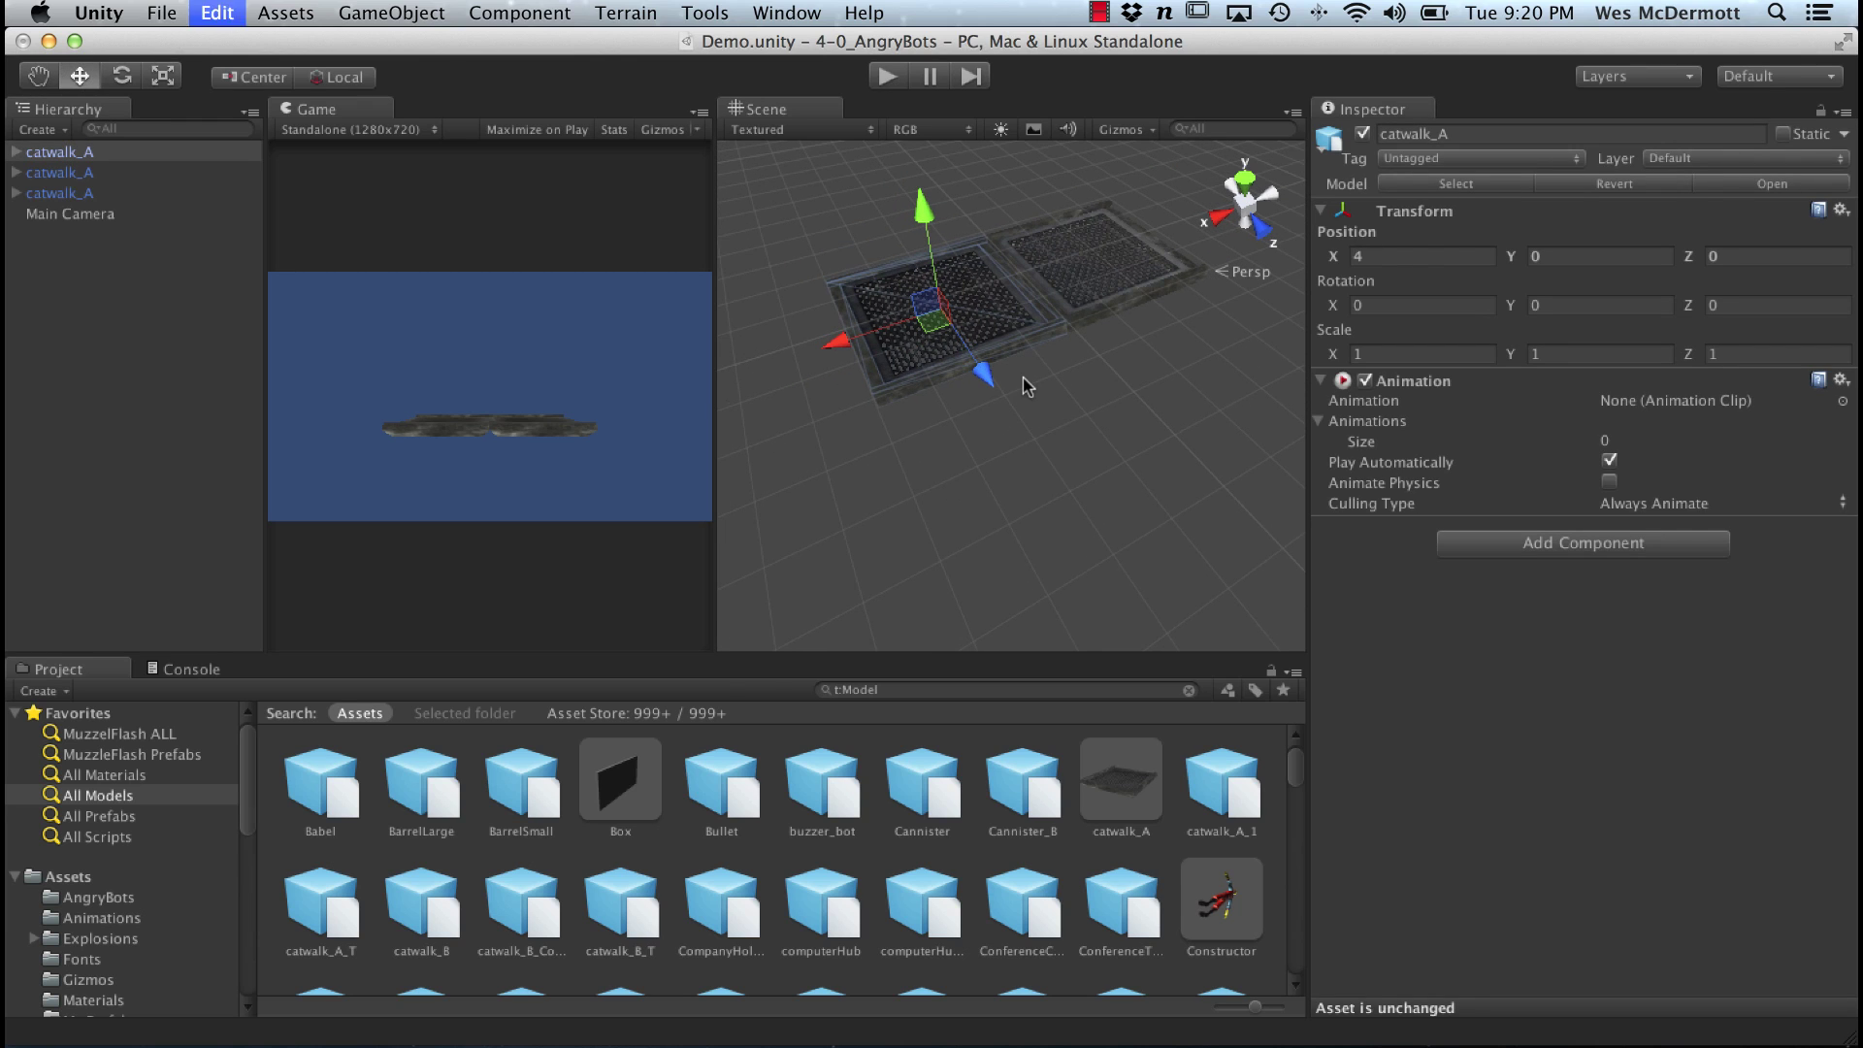
left_click_drag(980, 368, 912, 417)
key("v")
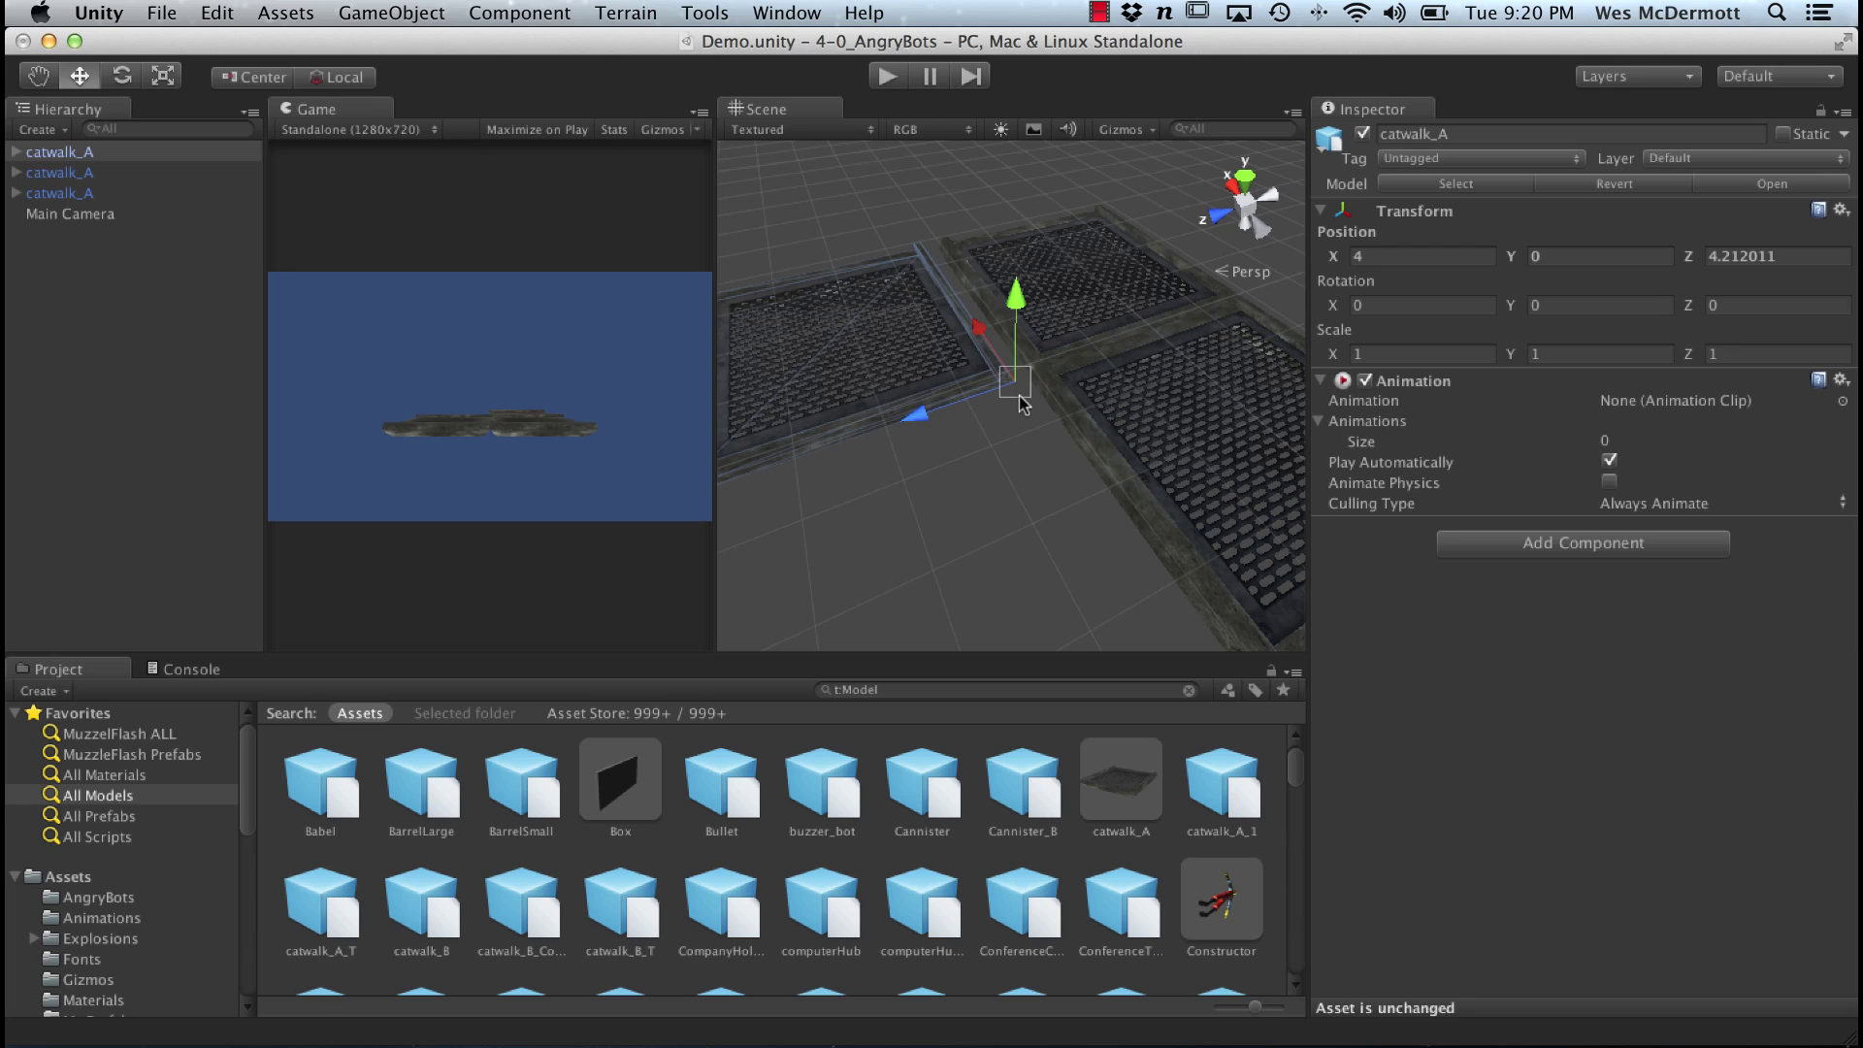
mouse_move(1016, 397)
left_mouse_down()
mouse_move(1079, 400)
mouse_move(1031, 378)
left_mouse_up()
Step: Duplicate the catwalk at X 4, Z 4 and vertex-snap the copy into the open corner at X 0, Z 4, leaving nothing selected
left_click_drag(933, 493, 885, 380, "alt")
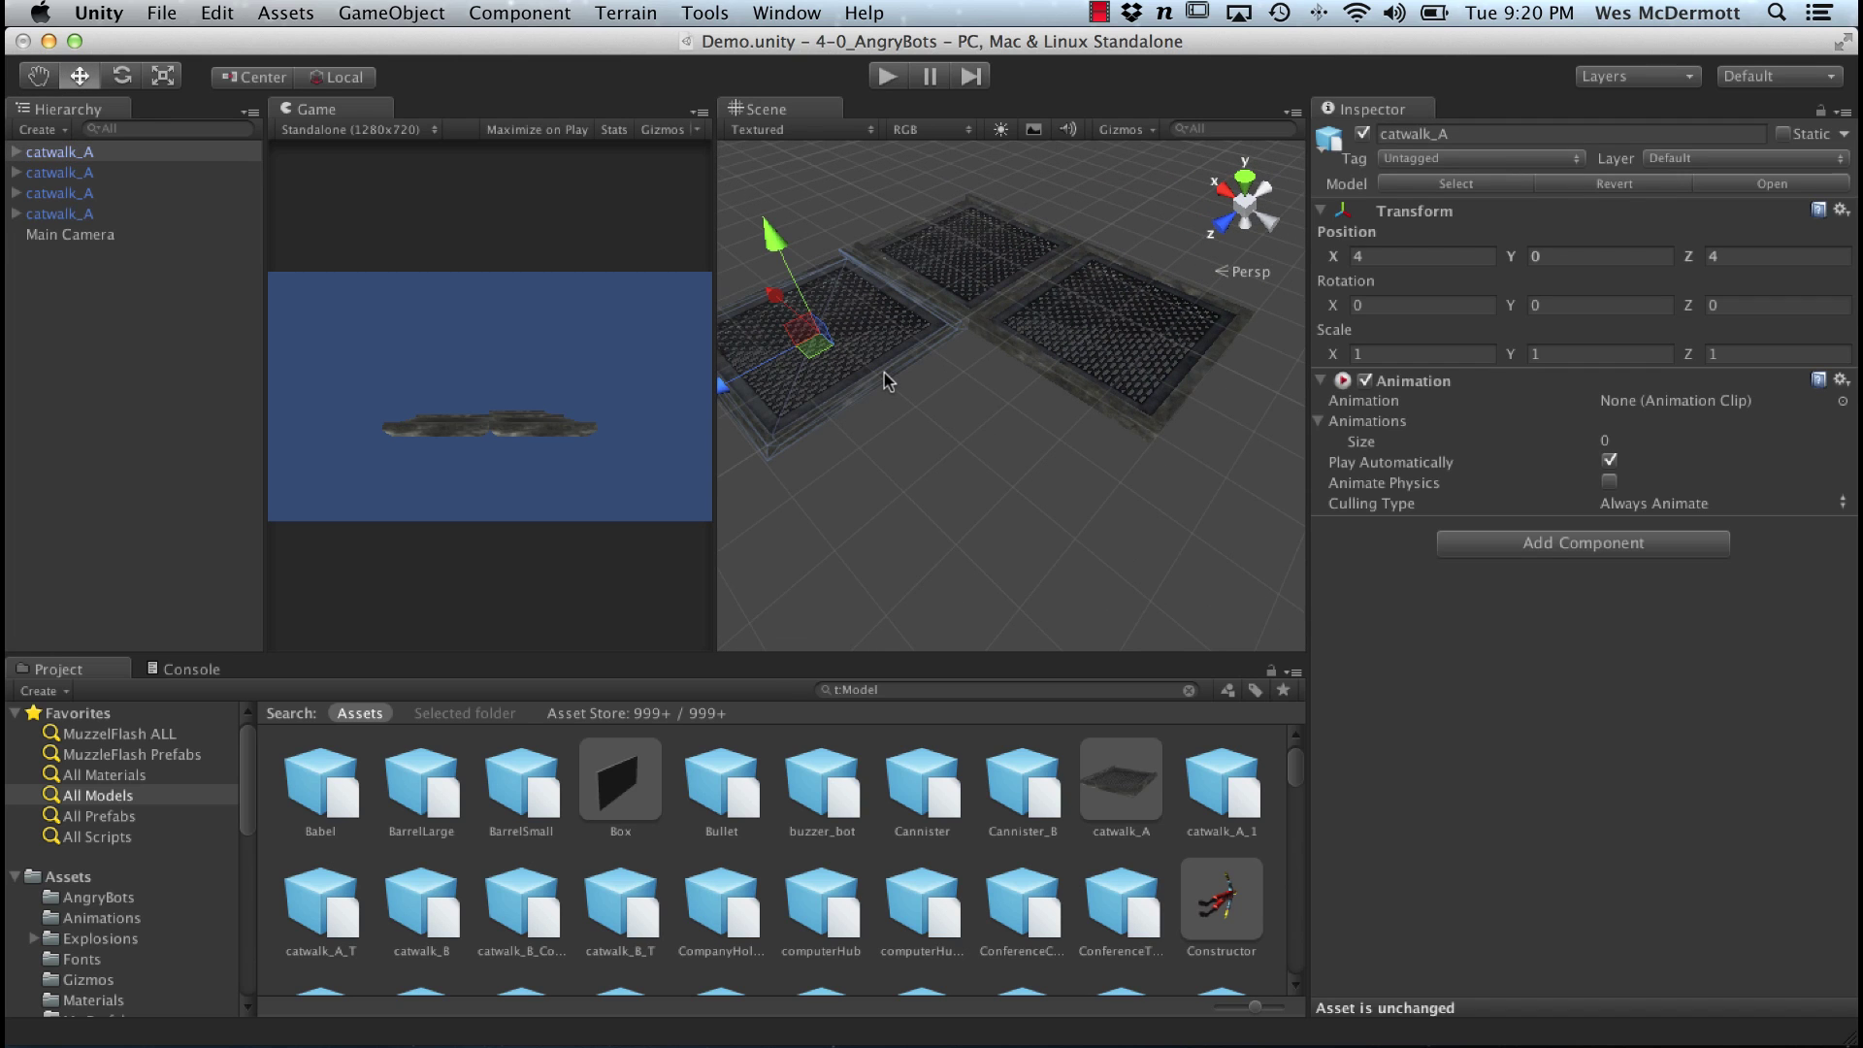
left_click_drag(782, 307, 897, 407)
left_click_drag(1043, 427, 961, 447, "alt")
key("f")
left_click_drag(1130, 402, 922, 415, "alt")
right_click_drag(923, 416, 1213, 484, "alt")
left_click_drag(1100, 487, 966, 379, "alt")
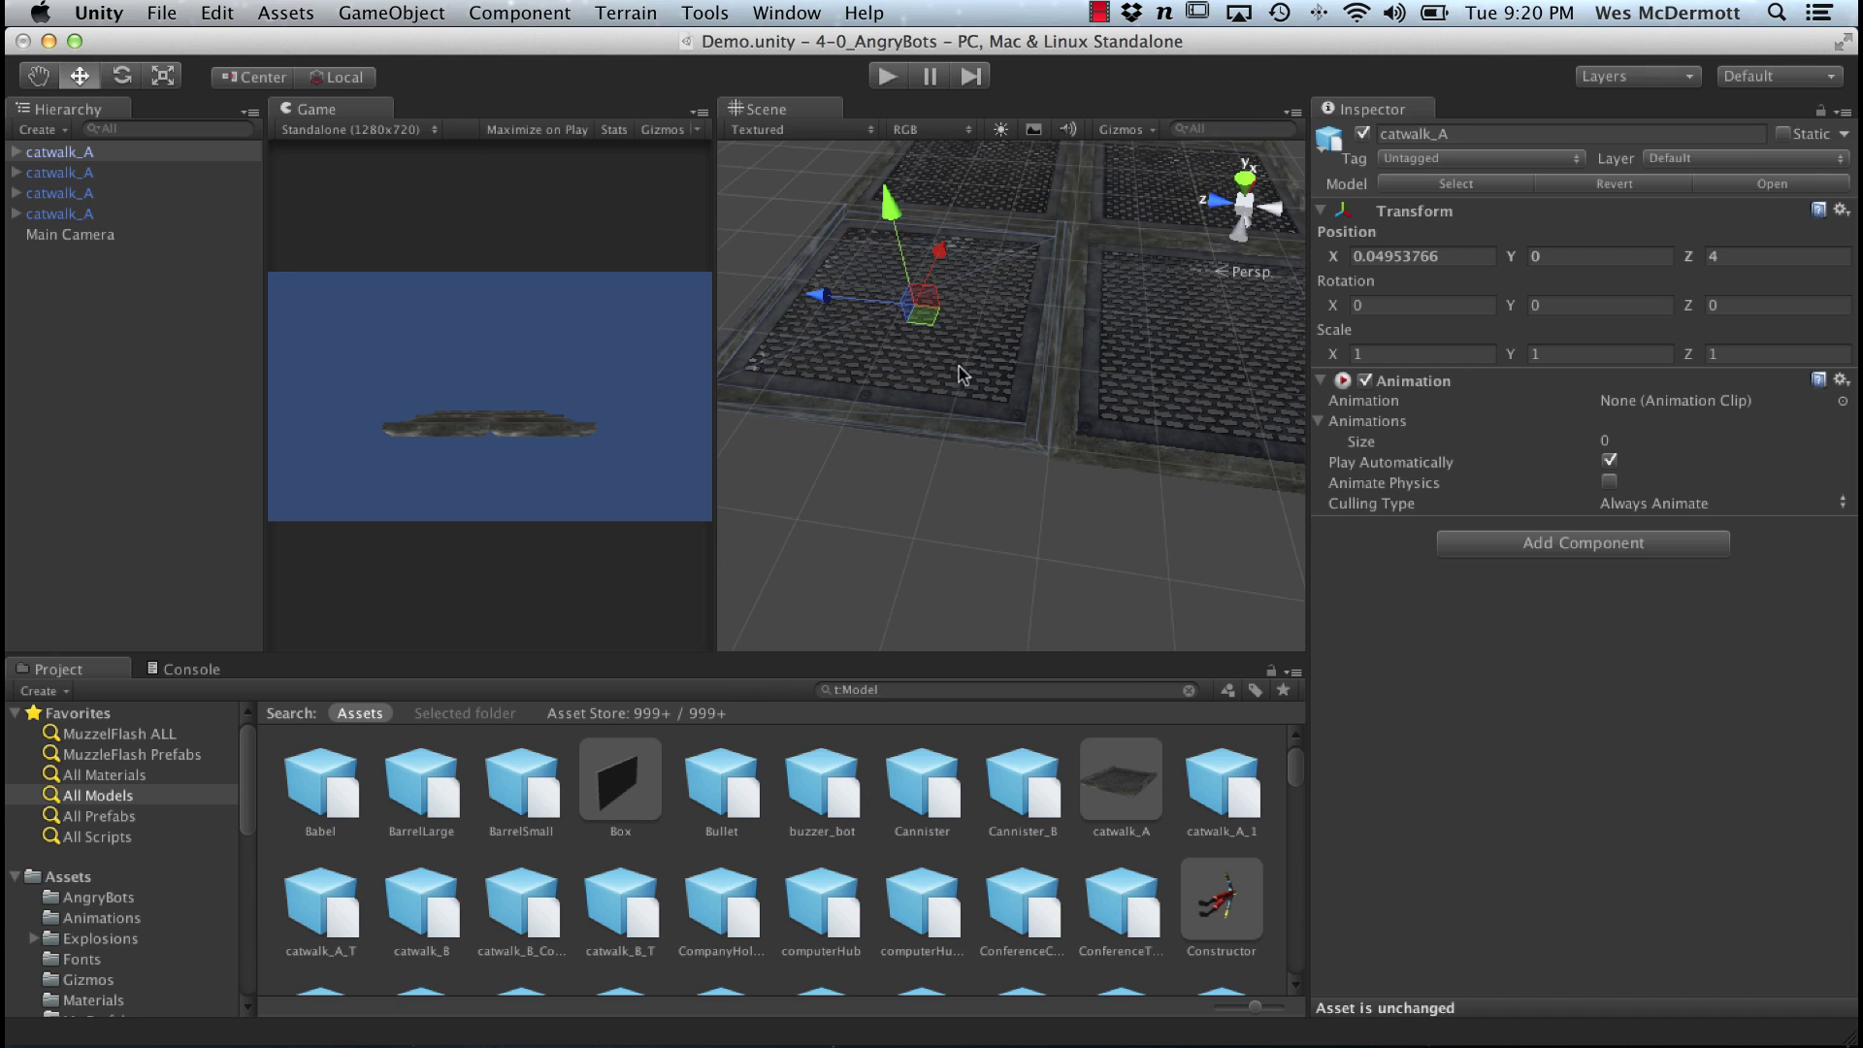
left_click(1028, 473)
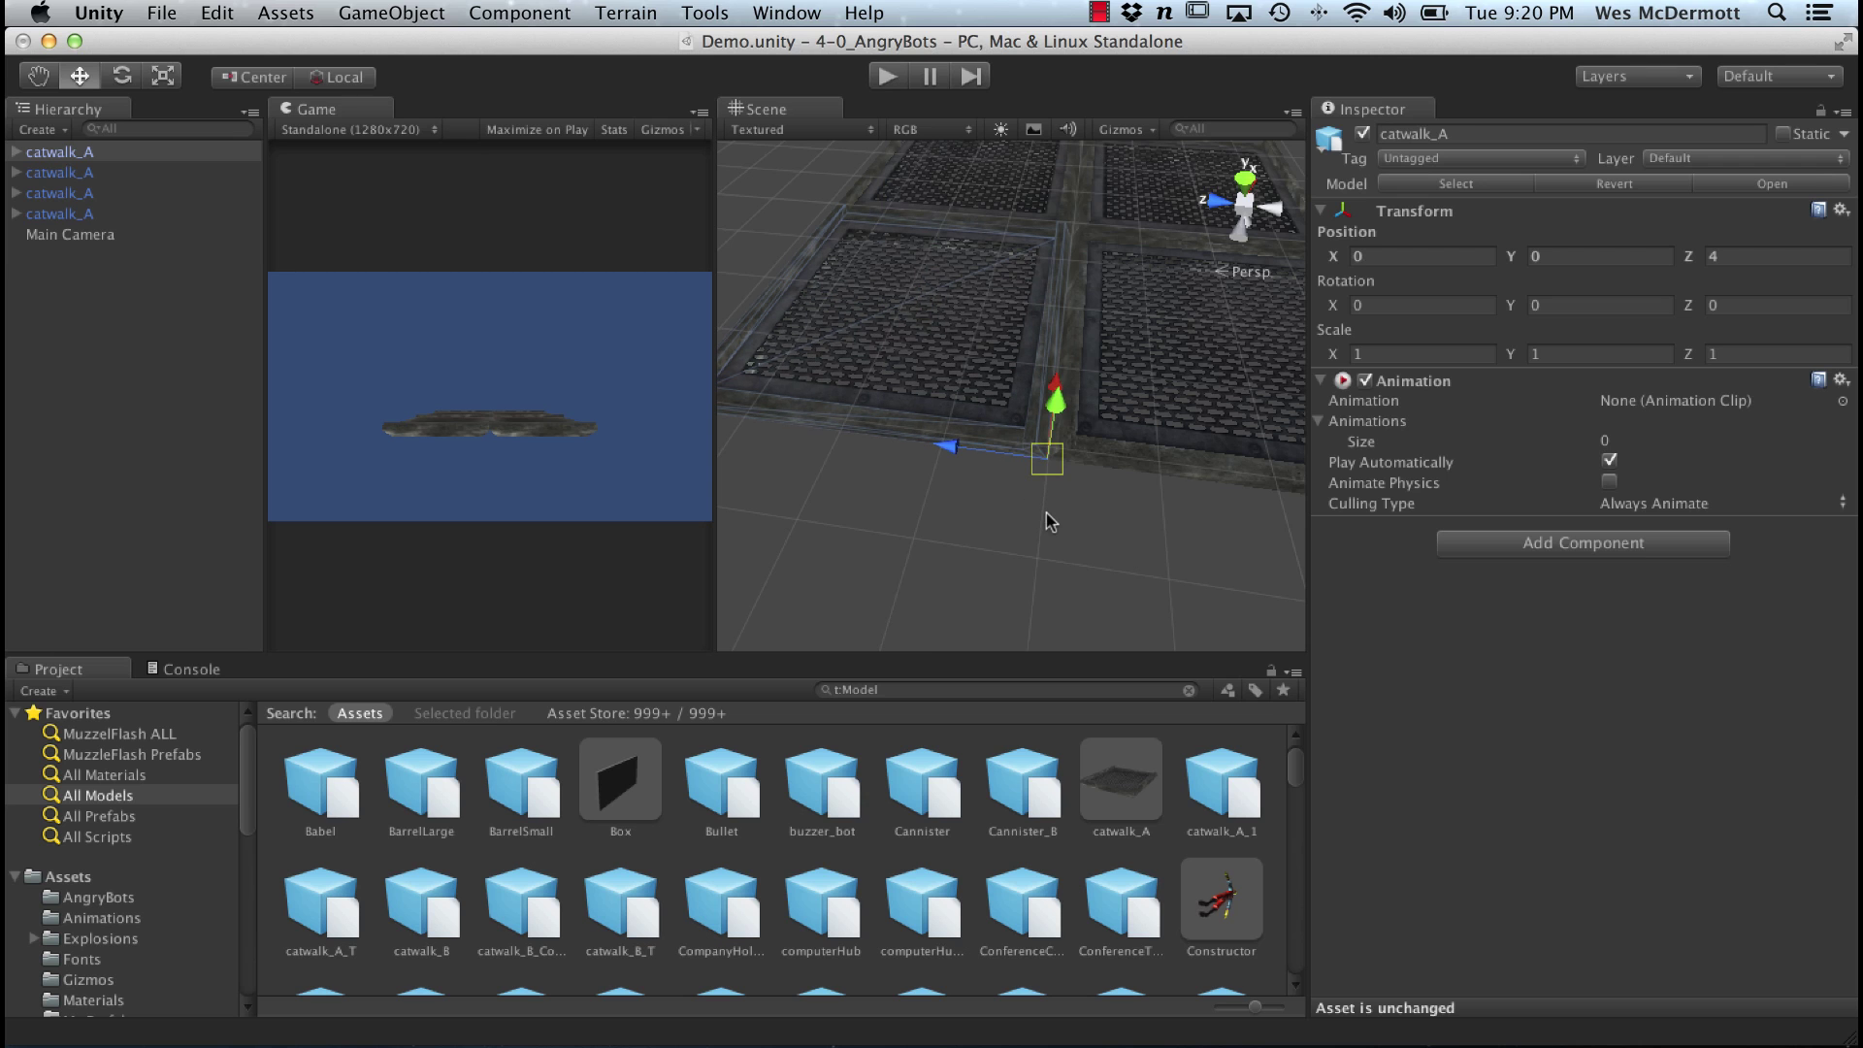
left_click(1048, 508)
Step: Inspect the two-by-two catwalk floor from several angles, checking the seams and selecting individual pieces
right_click_drag(1046, 498, 923, 486, "alt")
left_click_drag(923, 486, 1147, 482, "alt")
middle_click_drag(1019, 446, 1077, 498, "alt")
mouse_move(1077, 499)
left_mouse_down("alt")
mouse_move(1192, 465)
mouse_move(1359, 475)
mouse_move(844, 411)
mouse_move(1053, 496)
left_mouse_up("alt")
right_click_drag(1054, 497, 1206, 528, "alt")
left_click_drag(1206, 528, 1075, 591, "alt")
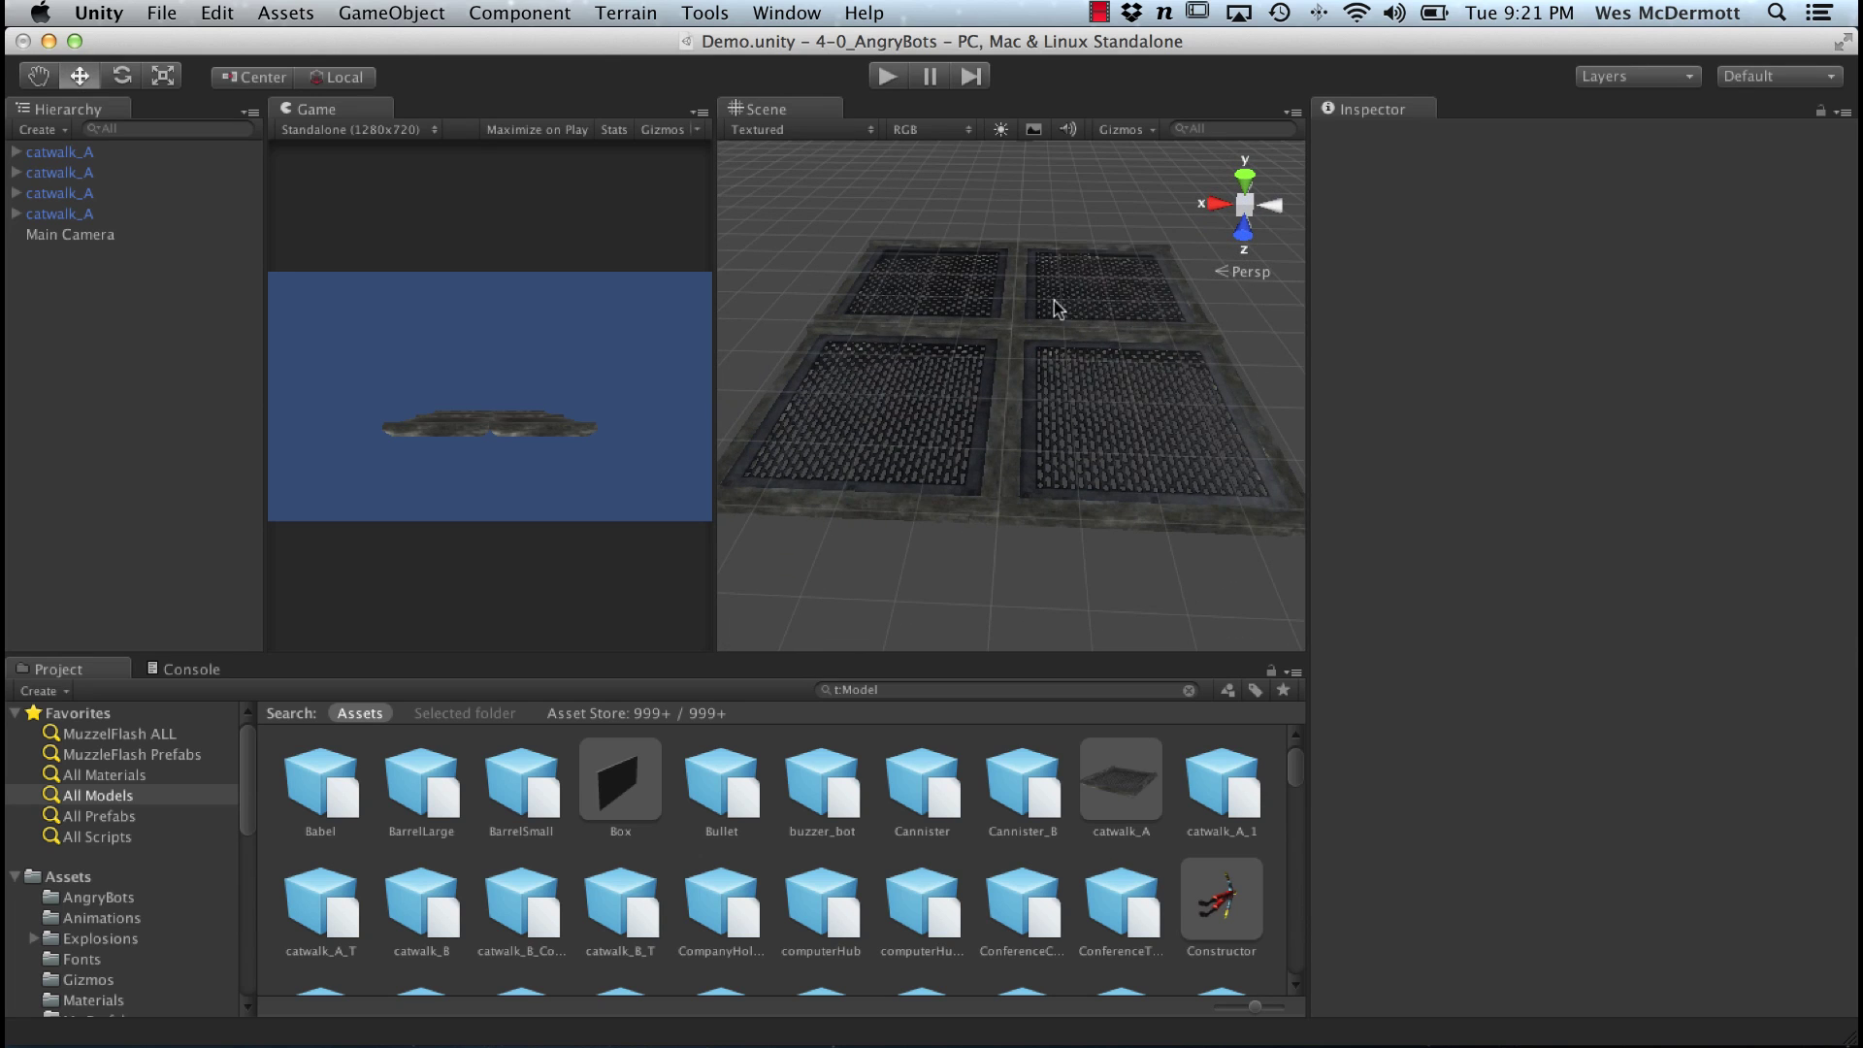
scroll(1059, 448, "down", 2)
left_click_drag(1060, 448, 1001, 470, "alt")
left_click(1085, 436)
left_click(940, 413)
left_click(974, 291)
left_click(1118, 359)
left_click(1070, 439)
left_click_drag(964, 417, 919, 424, "alt")
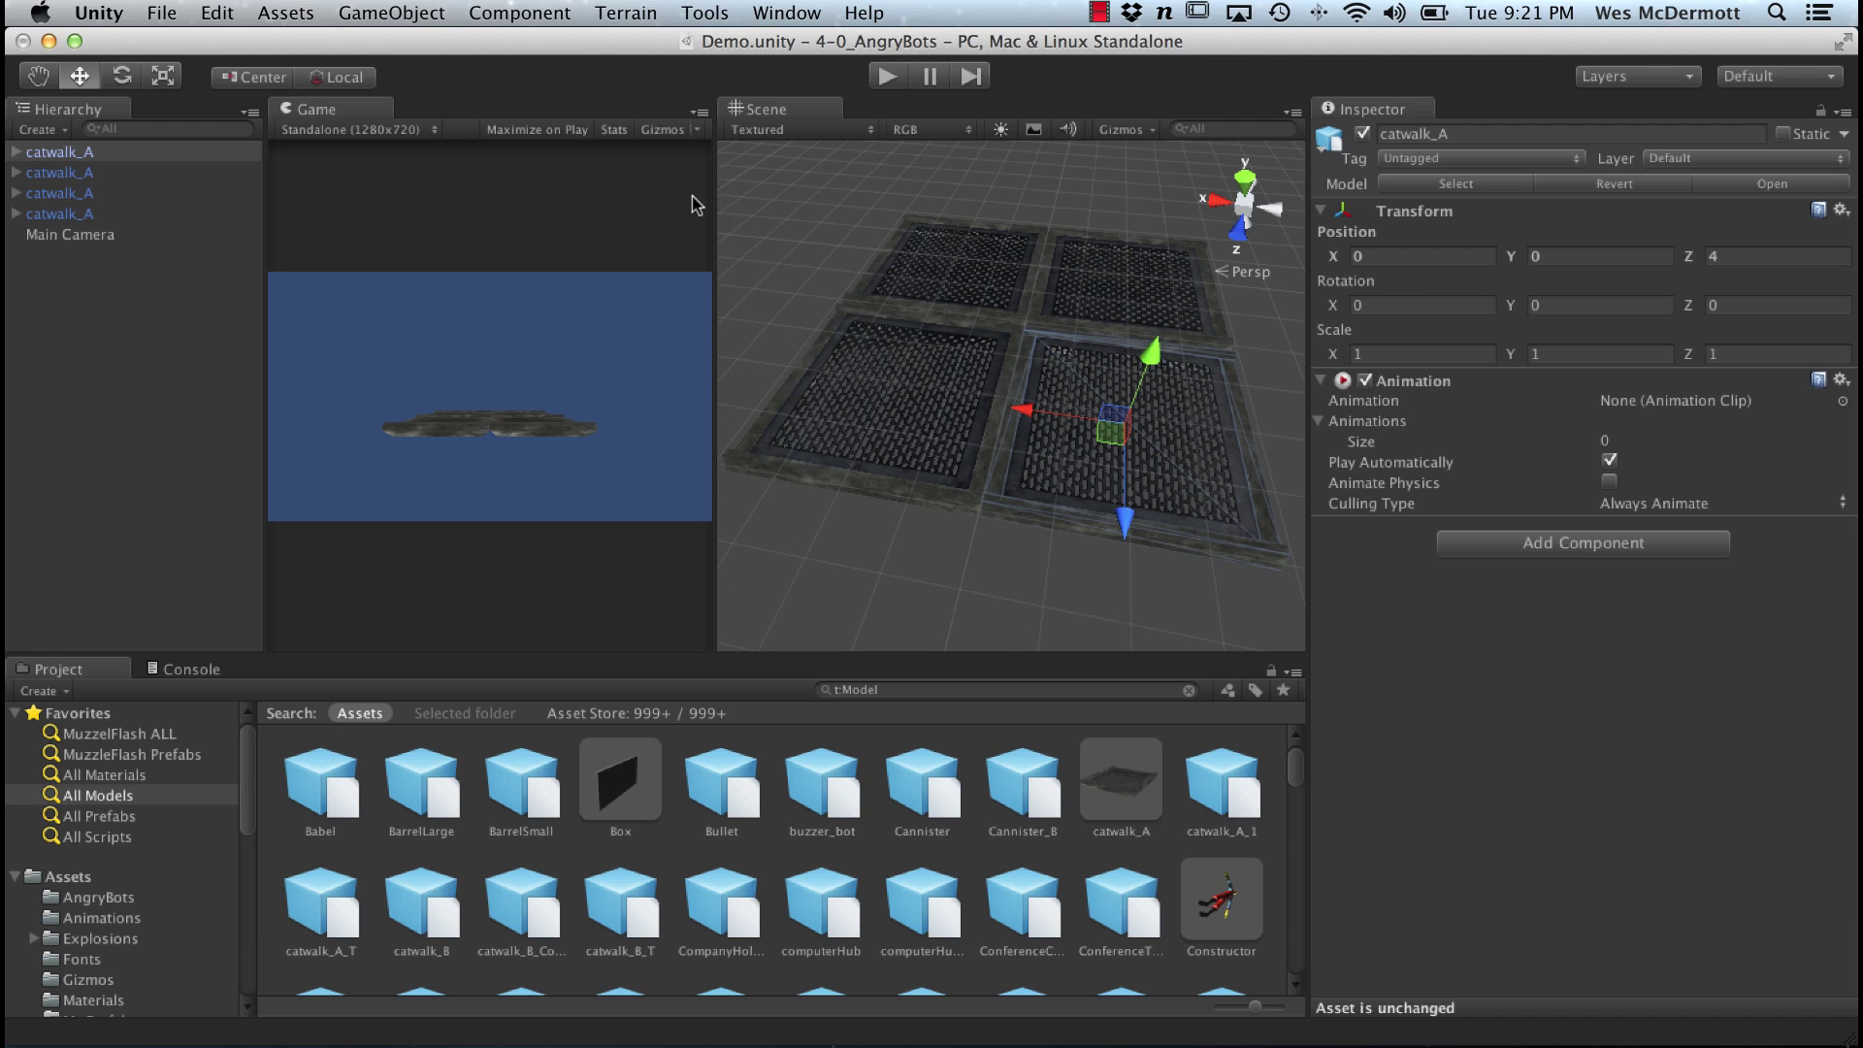
Step: Select and frame the Main Camera, raise it to Y about 1.6 and move it toward the catwalks to Z about -4.54
right_click_drag(1046, 439, 1203, 480, "alt")
left_click_drag(1048, 450, 1040, 417, "alt")
right_click_drag(1053, 422, 1007, 310, "alt")
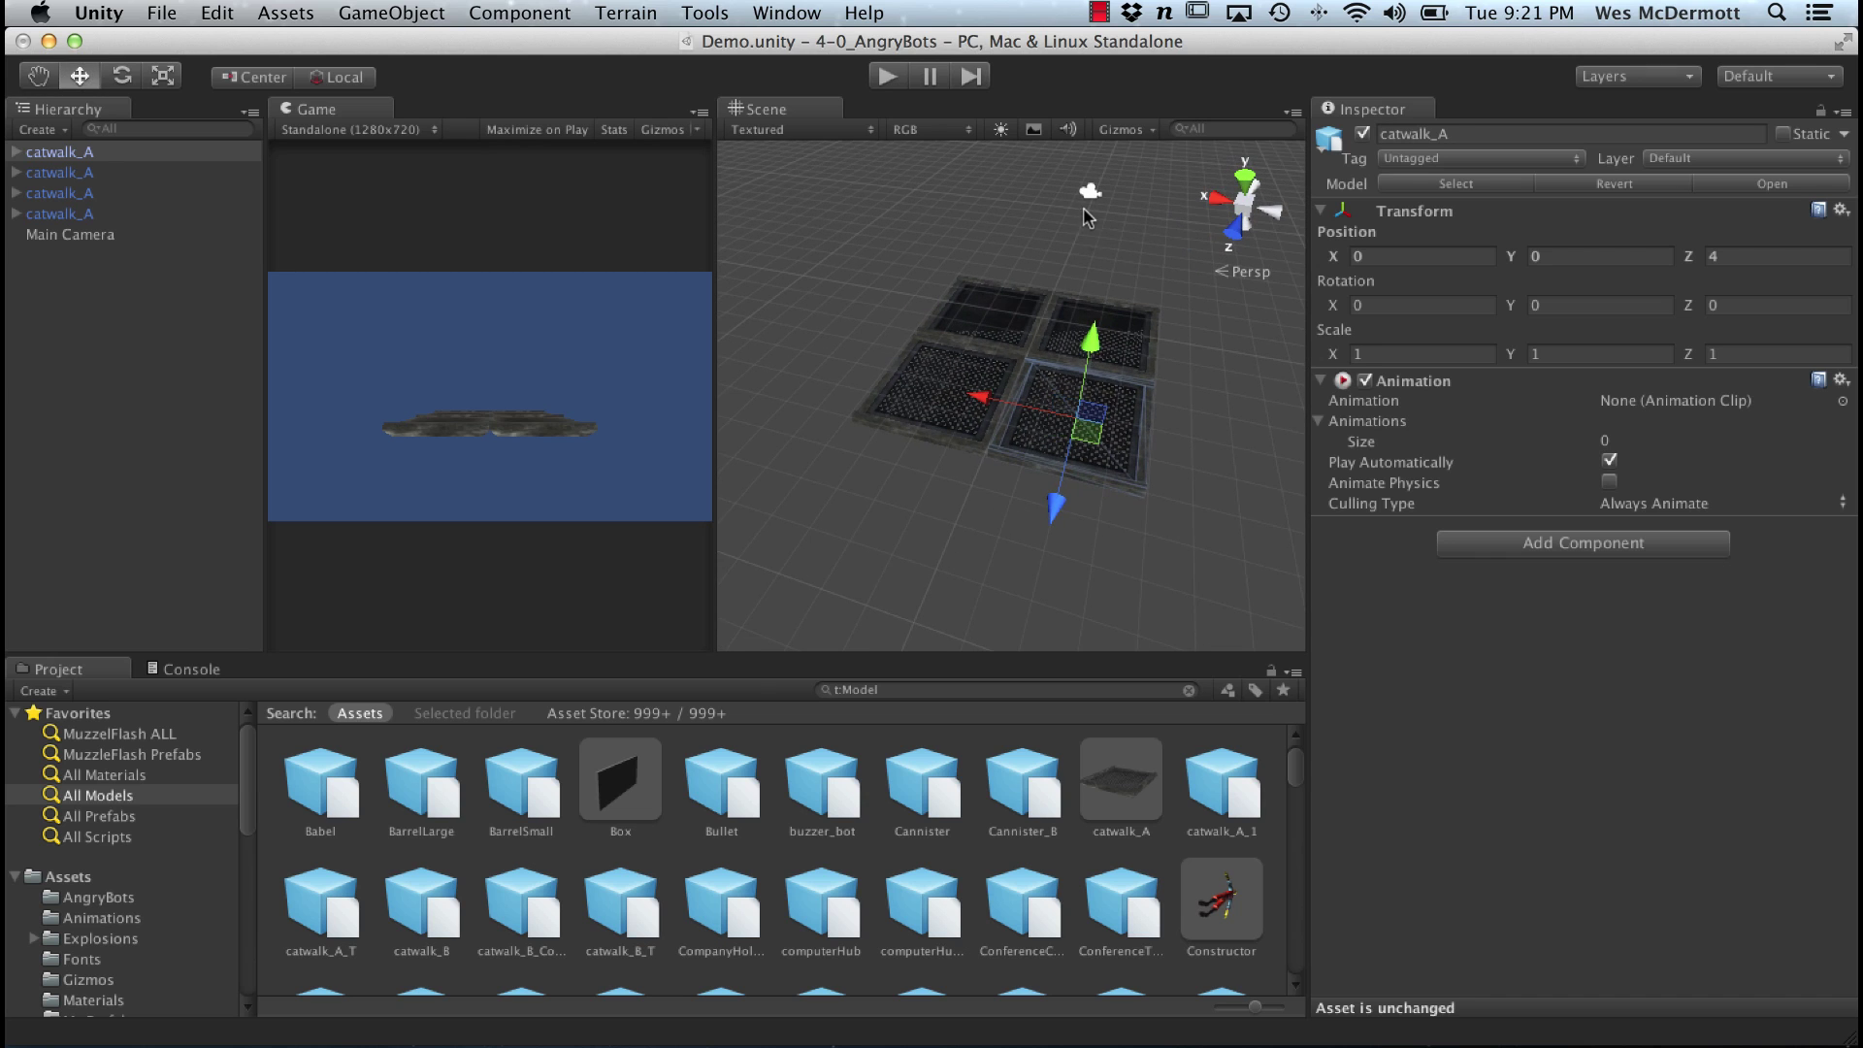
left_click(1071, 199)
left_click_drag(1081, 324, 1120, 435, "alt")
key("f")
middle_click_drag(1119, 434, 960, 382, "alt")
left_click_drag(961, 382, 1126, 395, "alt")
middle_click_drag(1127, 395, 1015, 428, "alt")
right_click_drag(1015, 428, 1057, 396, "alt")
left_click_drag(776, 364, 773, 339)
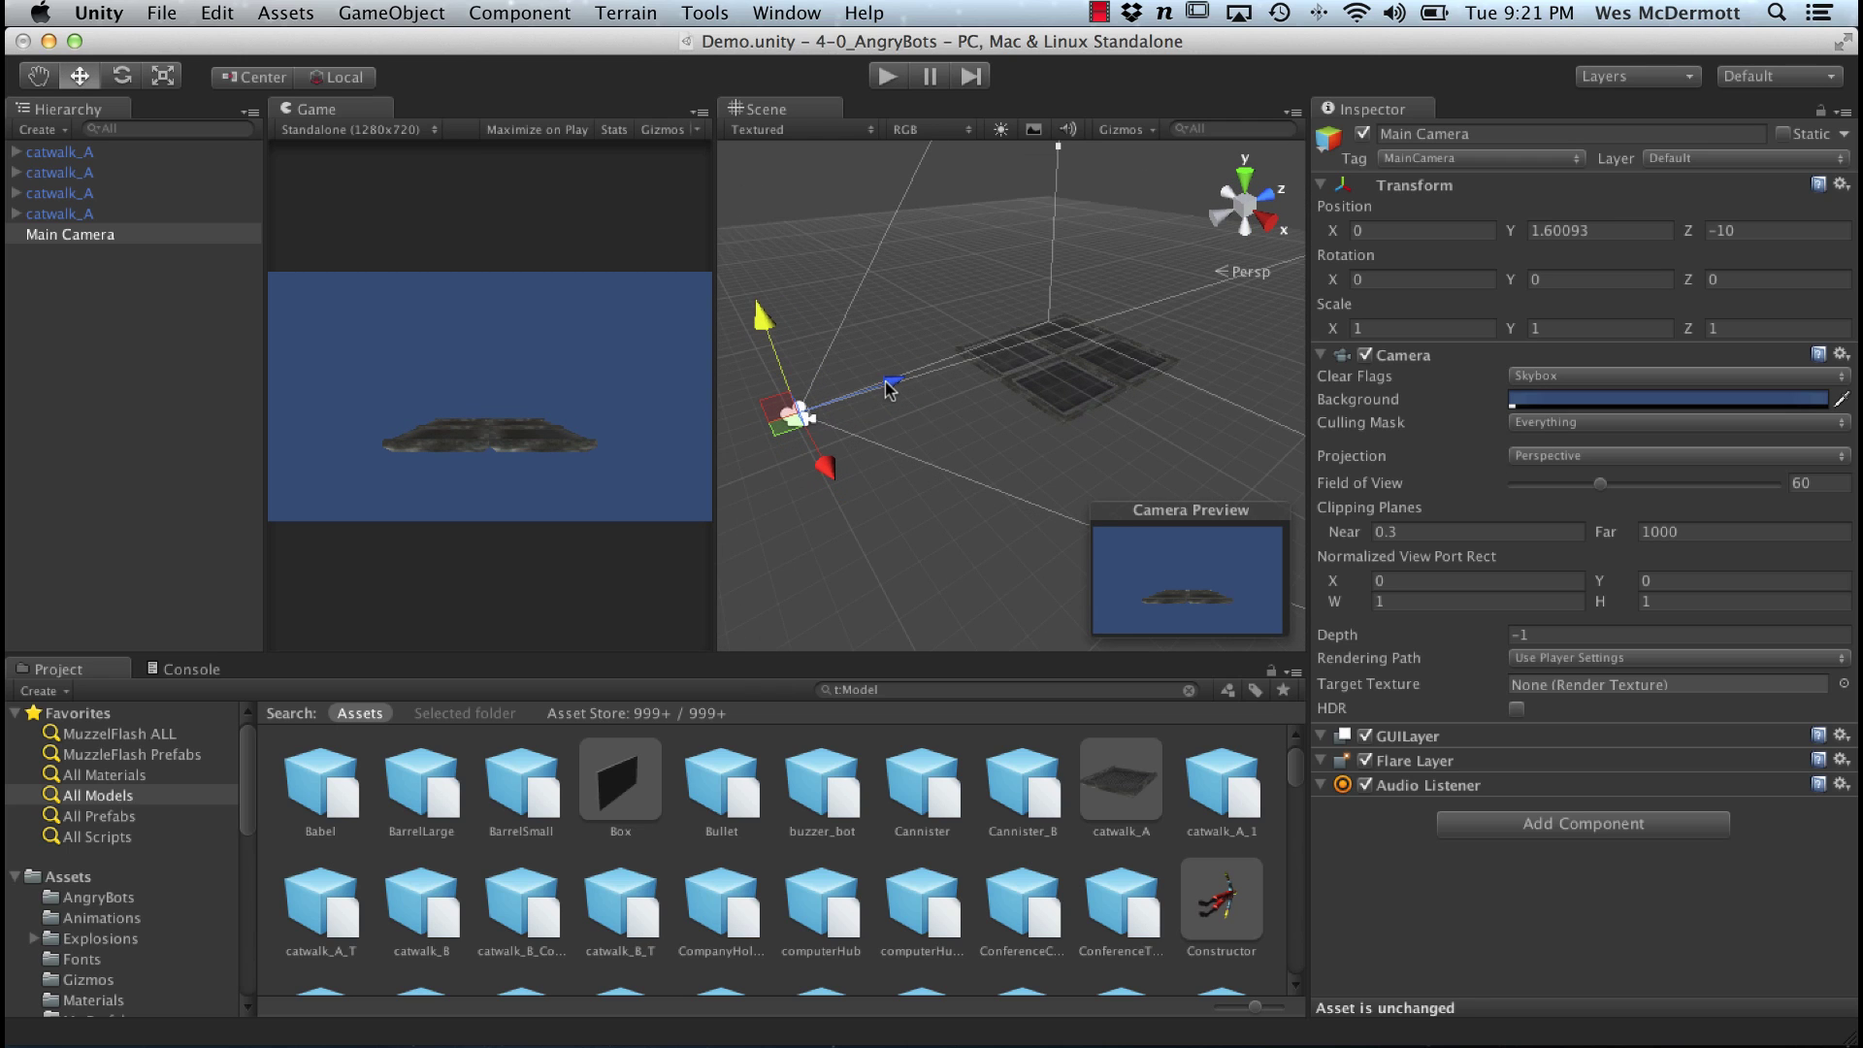
left_click_drag(893, 393, 1090, 334)
Step: Tilt the Main Camera down about 30.66 degrees on X and reposition it to Y about 3.51, Z about -4.23
key("e")
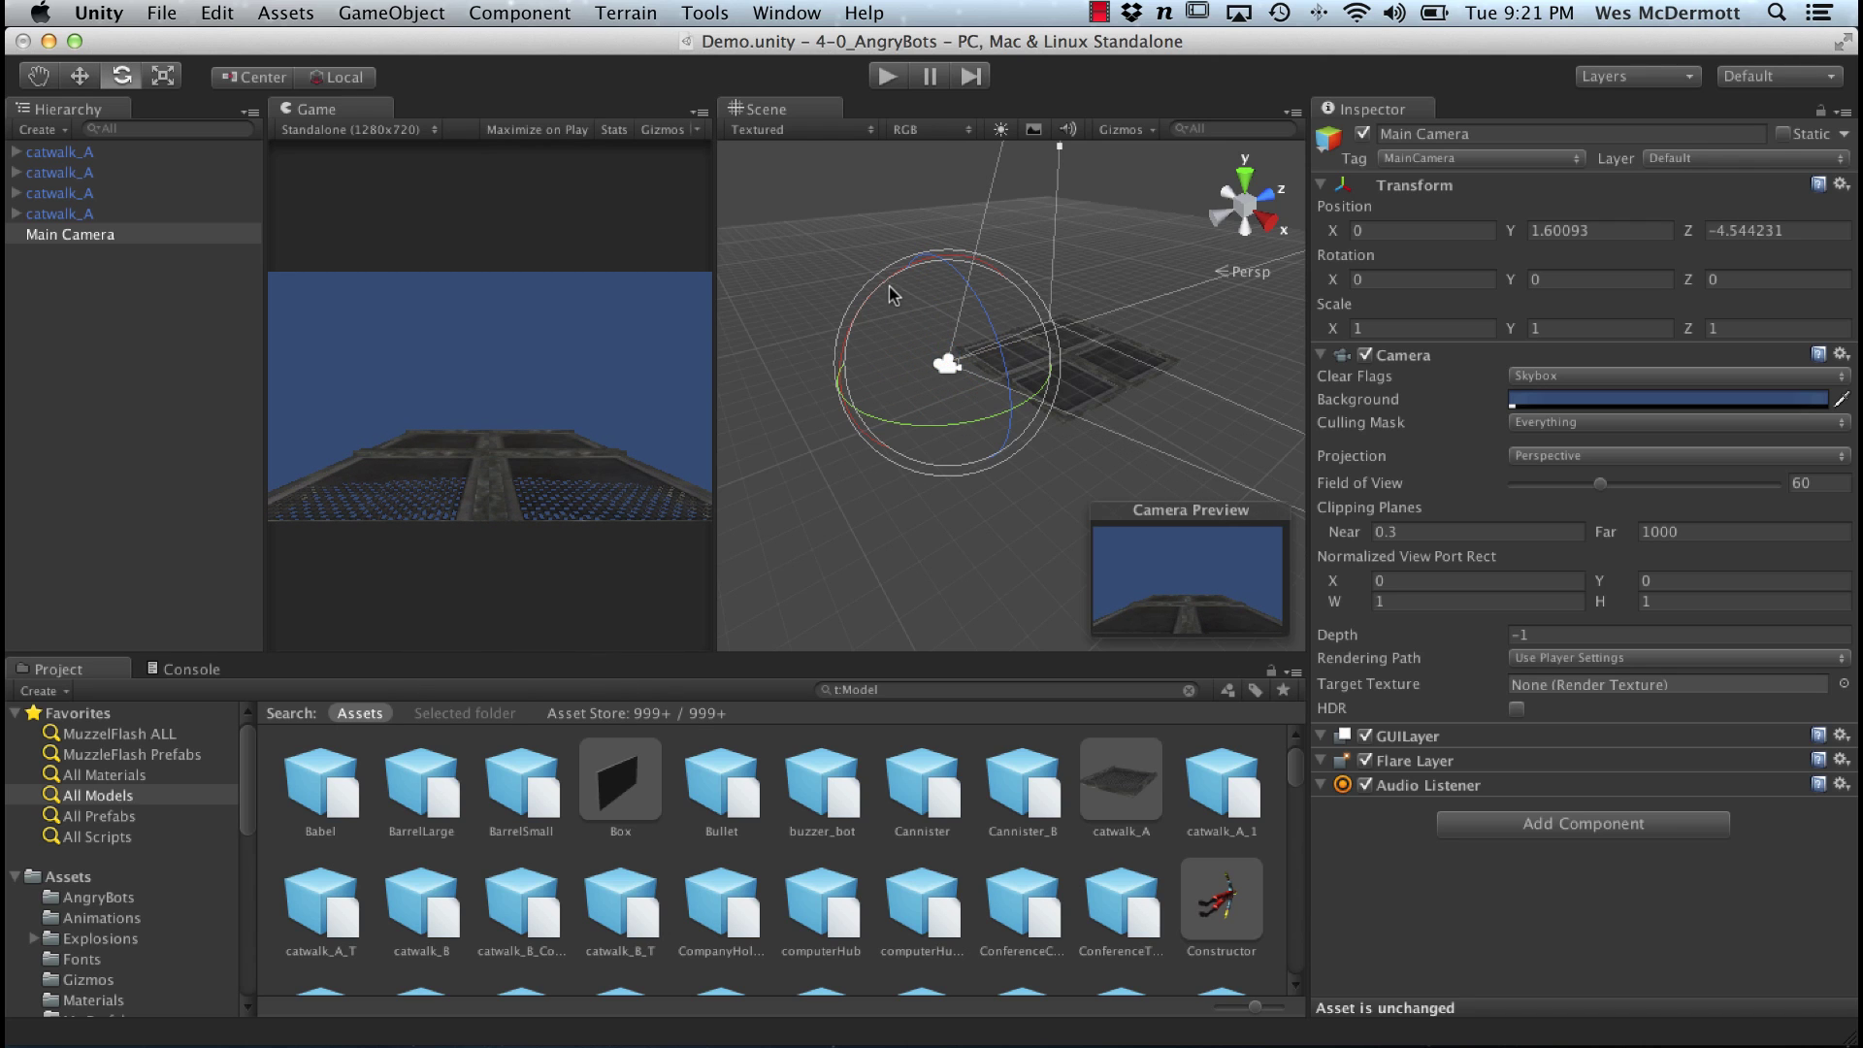
left_click_drag(941, 335, 881, 396, "alt")
key("w")
key("e")
right_click_drag(972, 361, 1051, 393, "alt")
key("w")
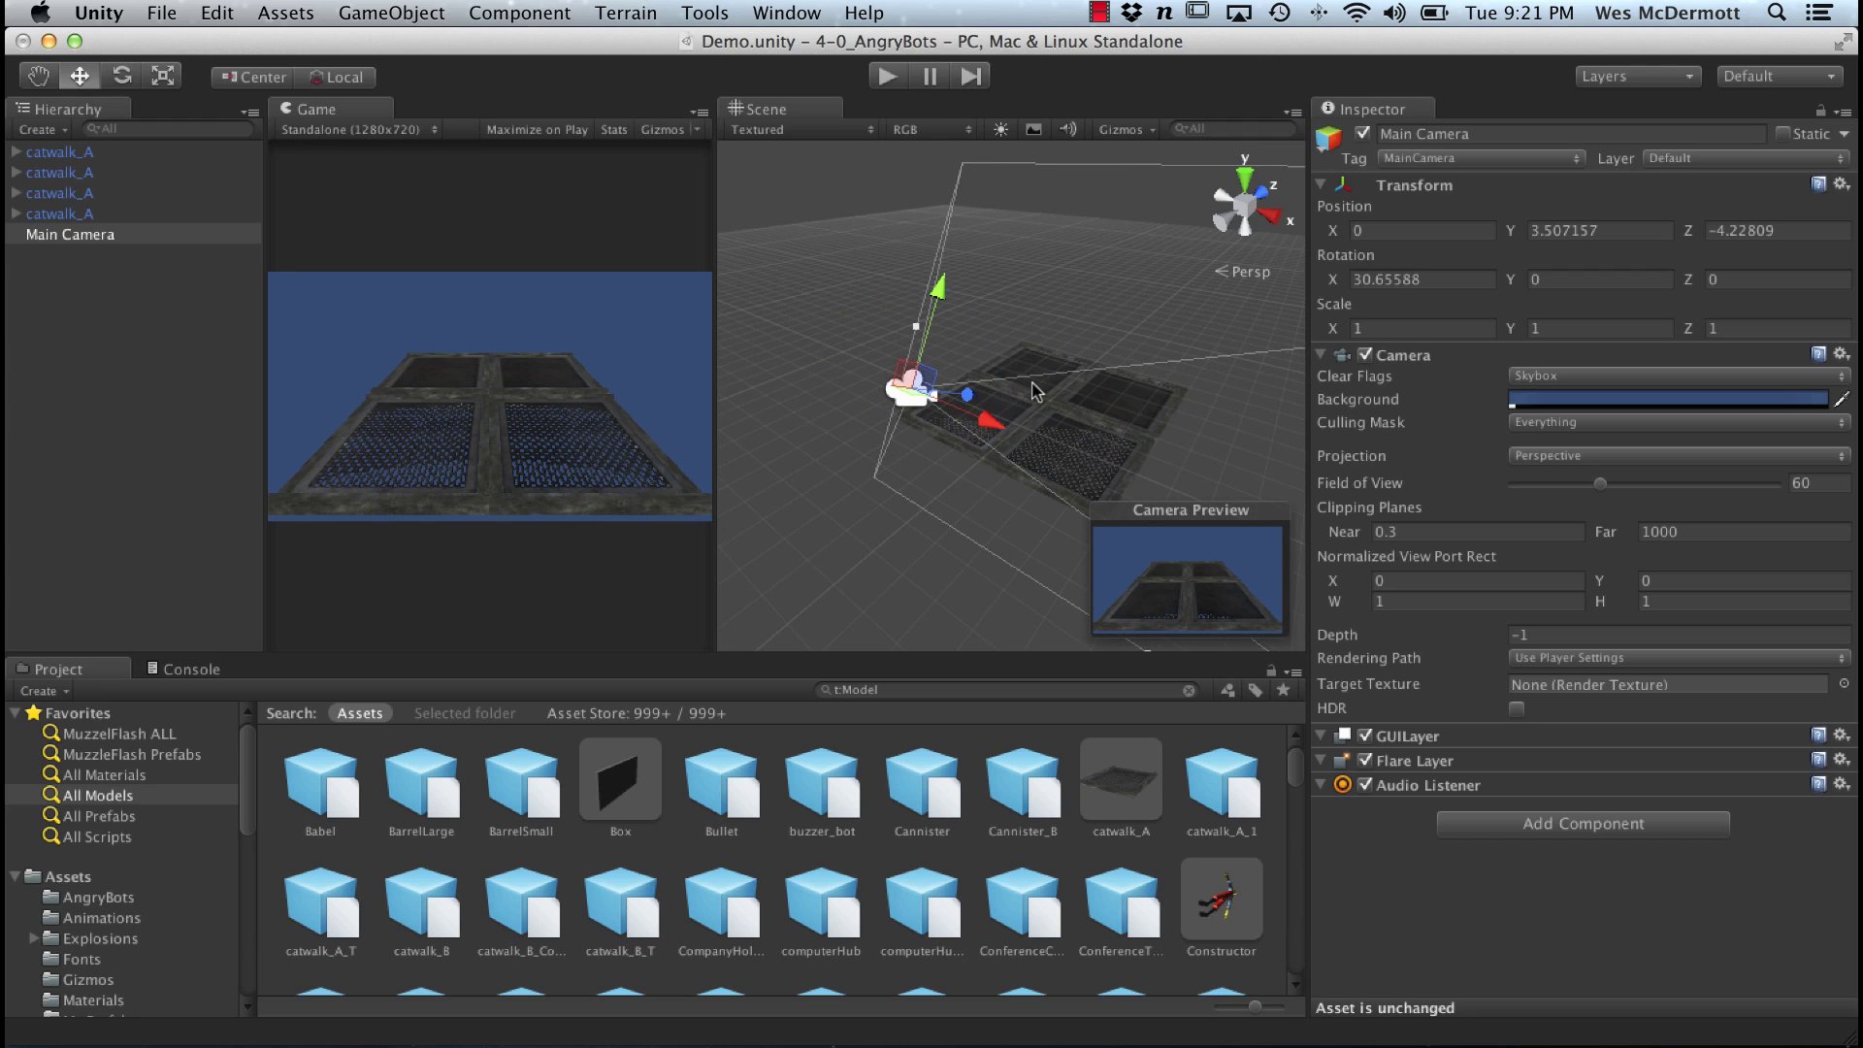
Step: Try moving the Main Camera forward along its local Z axis and undo the move
left_click_drag(1035, 391, 888, 393, "alt")
right_click_drag(999, 388, 952, 392, "alt")
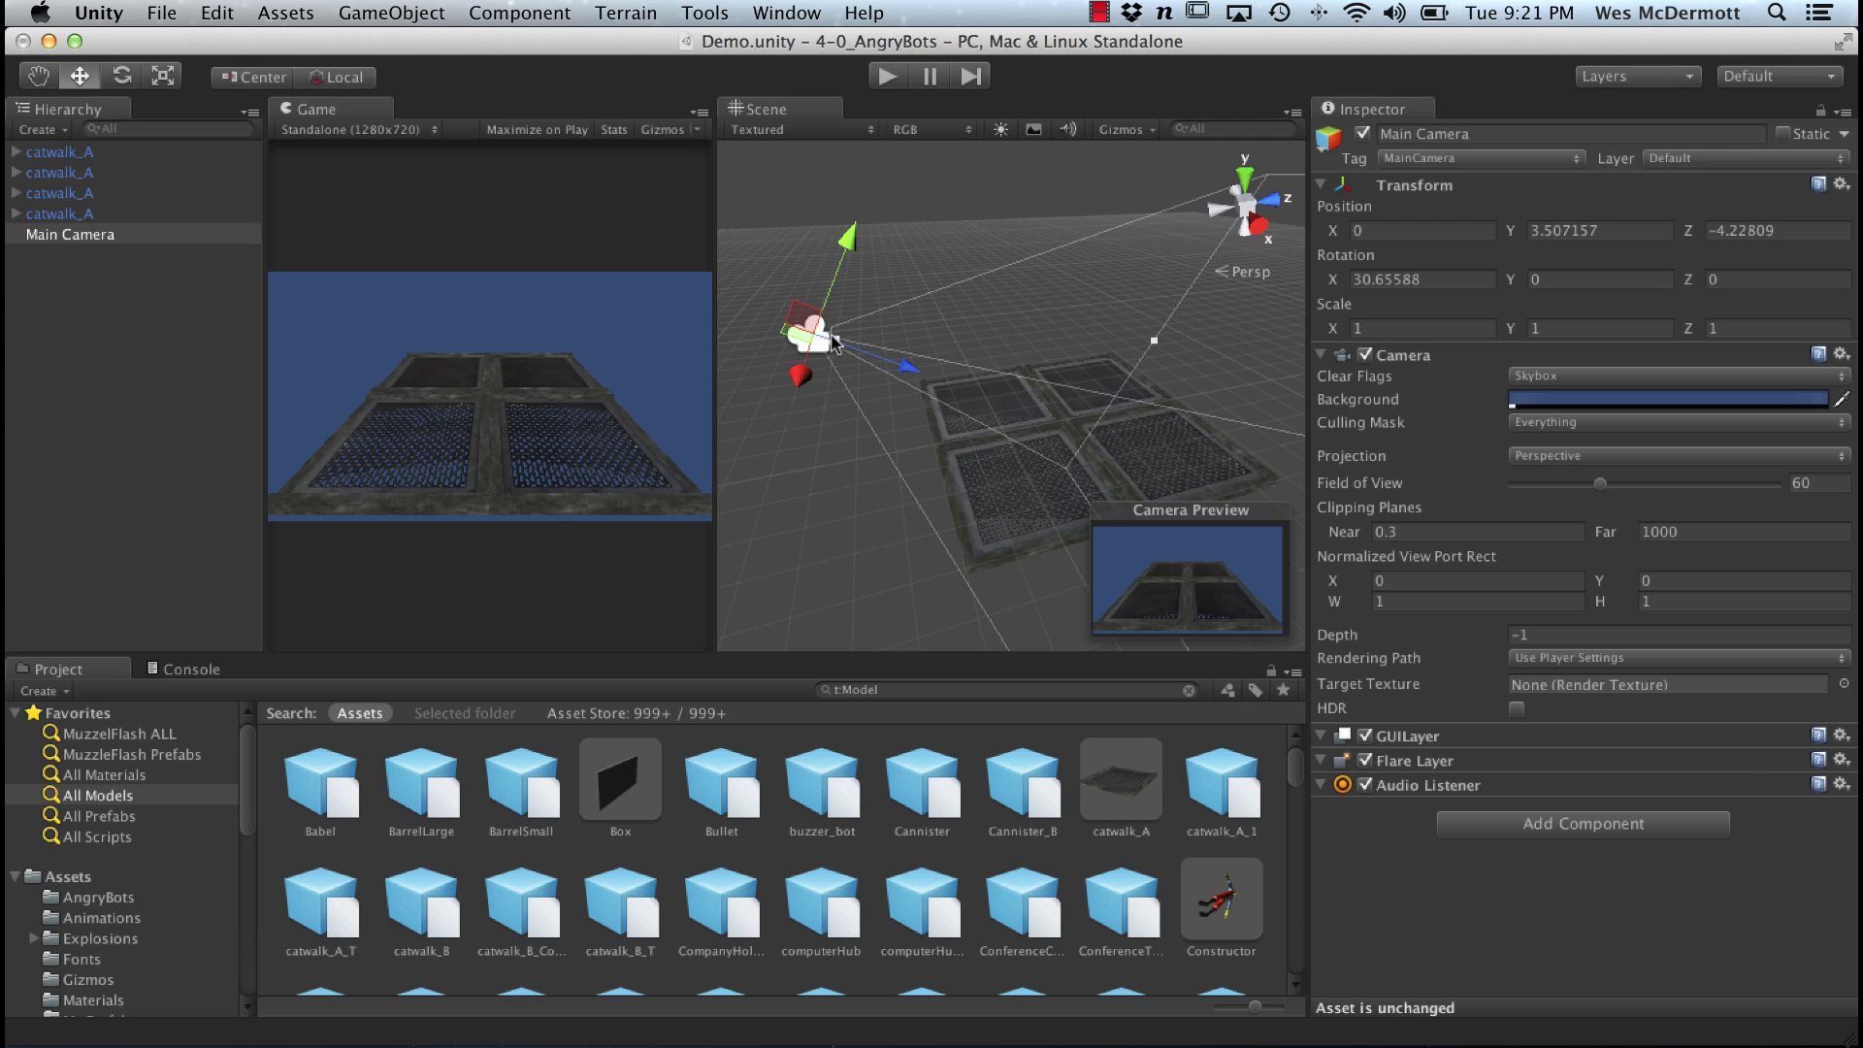
left_click_drag(905, 374, 984, 382)
key("super+z")
Step: Switch the transform handles to Global orientation and move the Main Camera along the world Z axis to about -3.72
right_click_drag(984, 382, 1026, 390, "alt")
left_click(328, 86)
left_click_drag(886, 323, 939, 320)
left_click_drag(946, 337, 823, 305, "alt")
left_click_drag(939, 304, 925, 310)
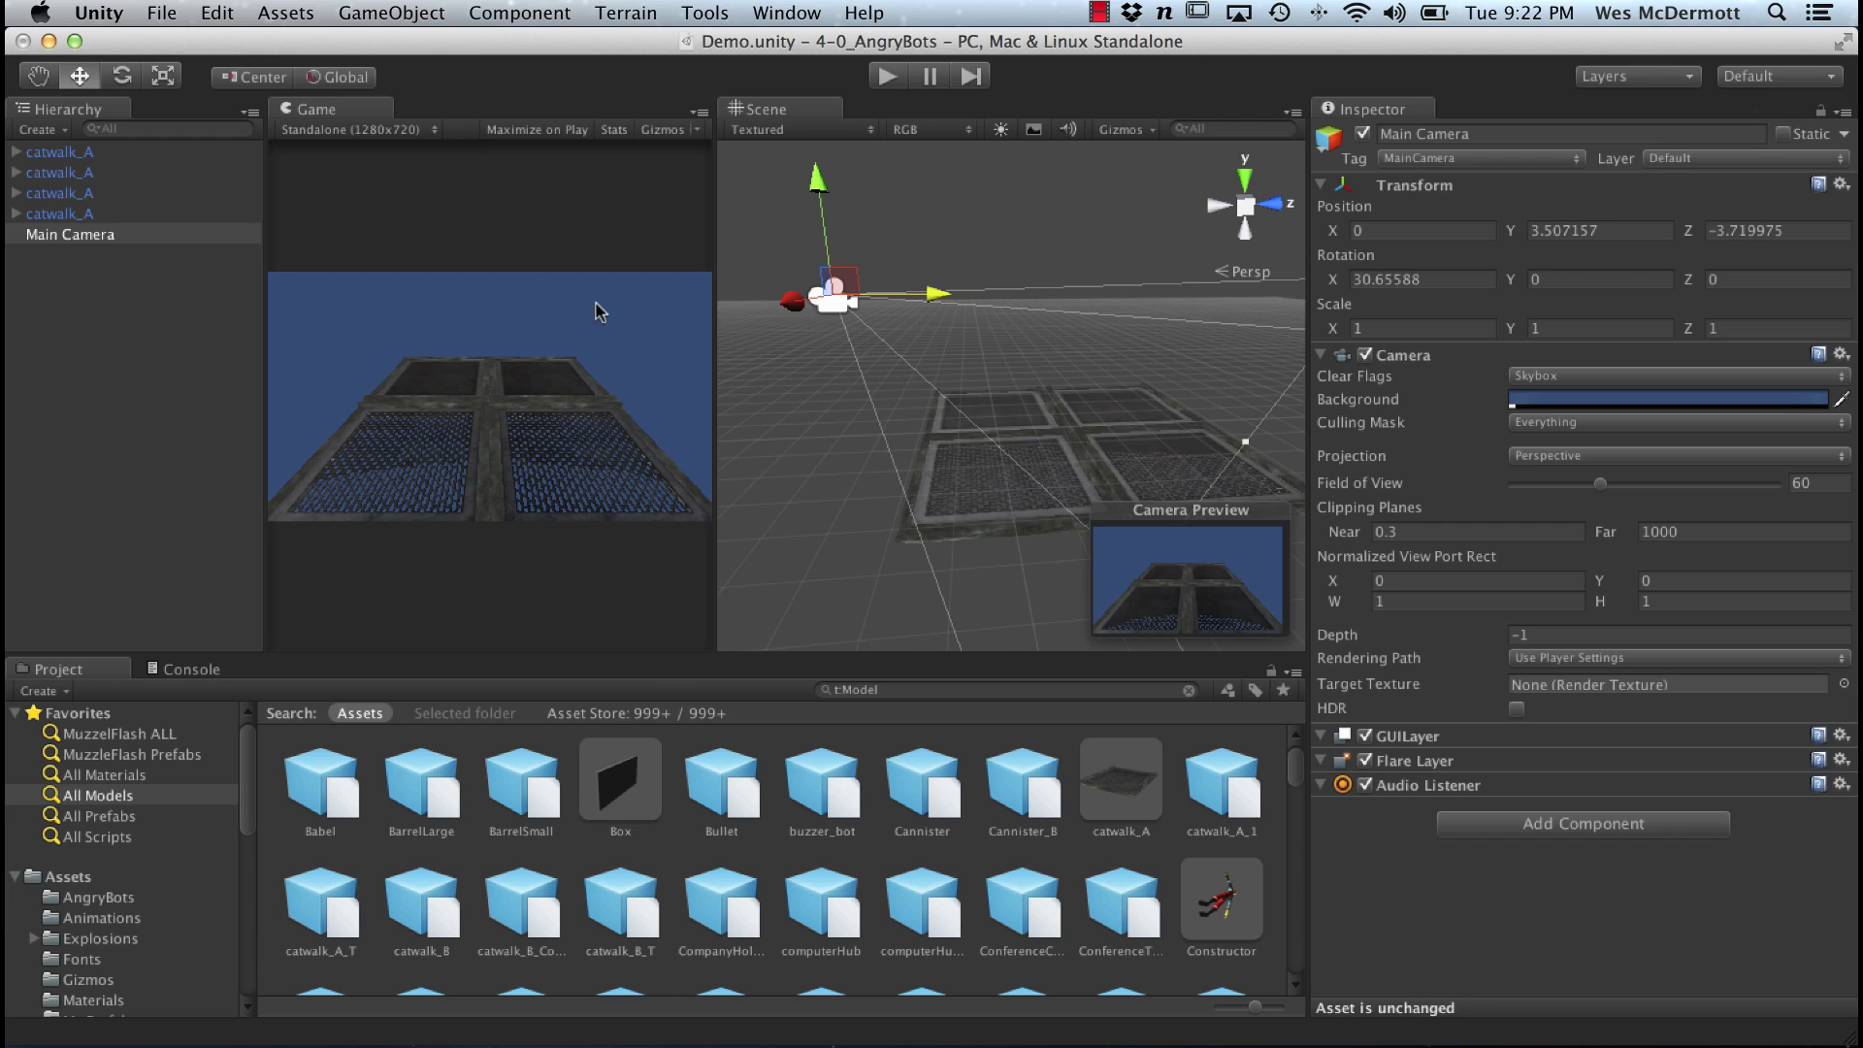